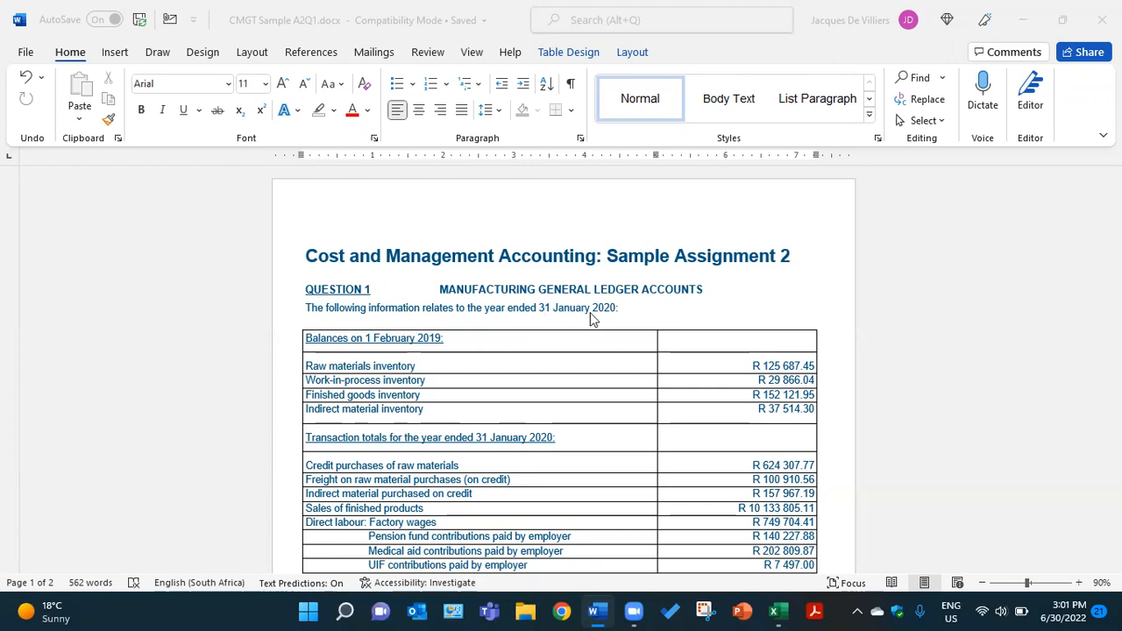
Read through the uncoloured Question 1 information table and its list of required general ledger accounts
scroll(592, 316, down, 3)
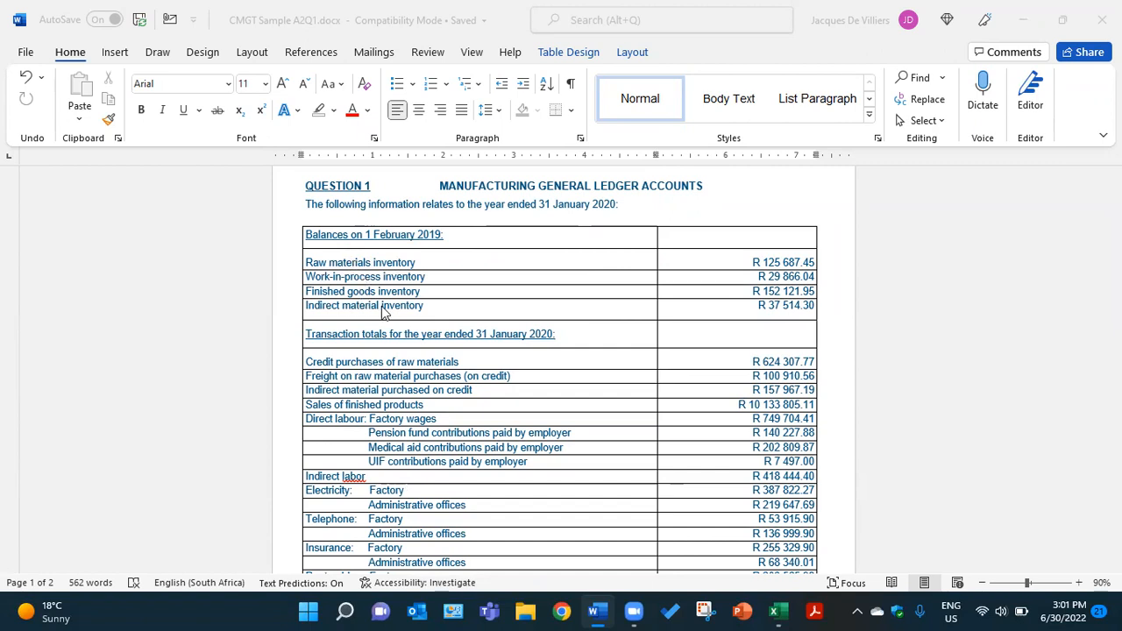
scroll(408, 309, down, 3)
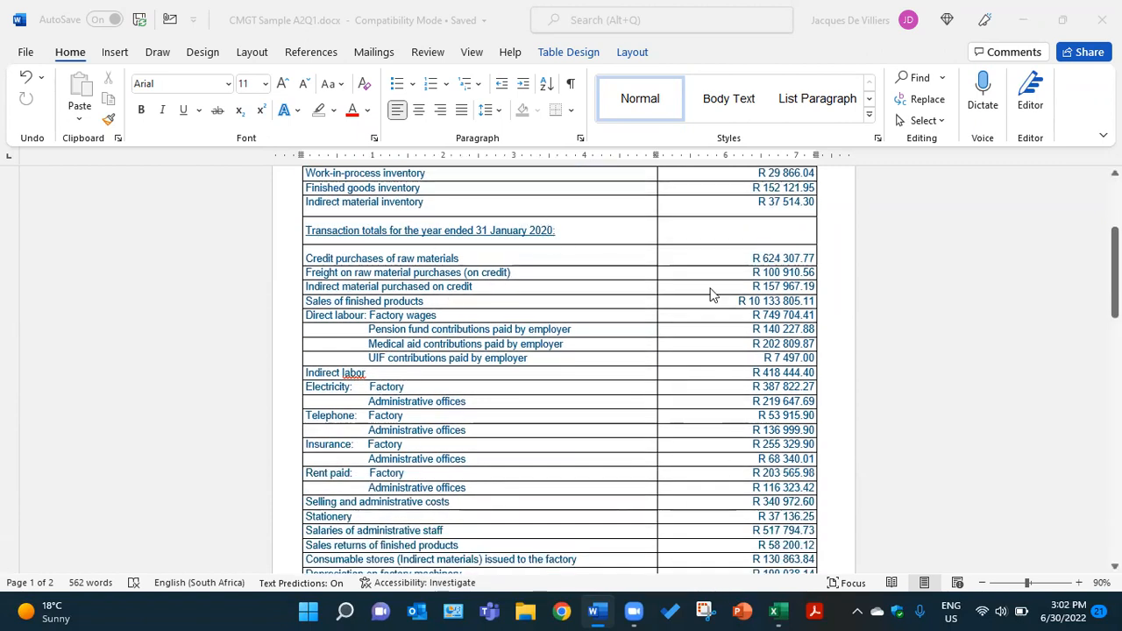
scroll(570, 447, down, 3)
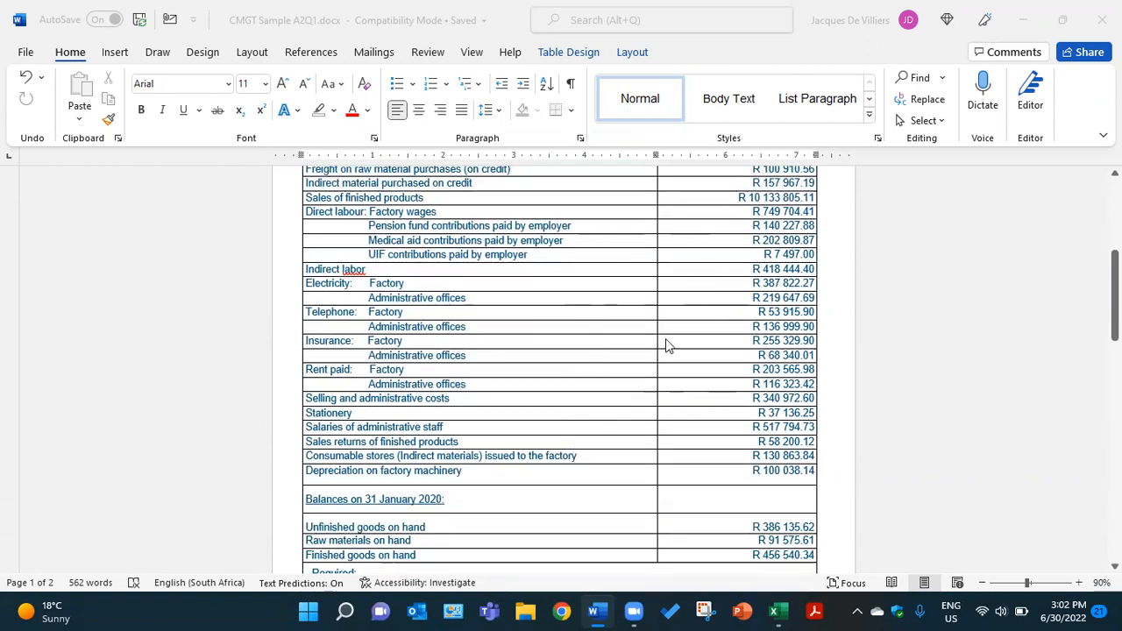
scroll(665, 345, down, 2)
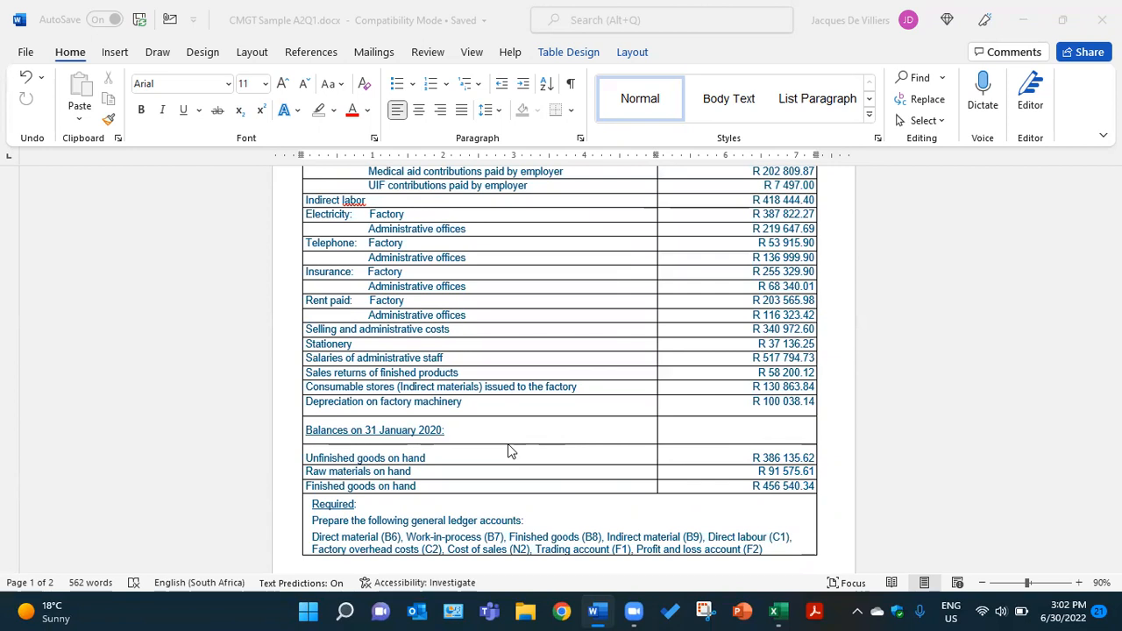
scroll(509, 452, down, 2)
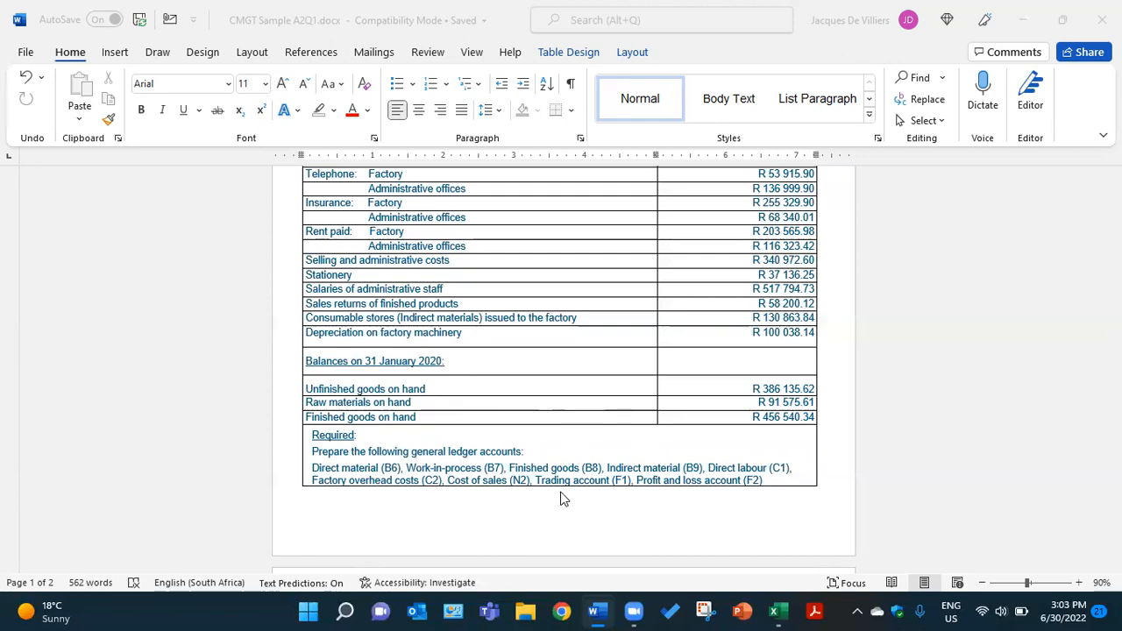
Examine the colour-coded copy of Question 1 on page 2, matching the highlighted amounts to the required ledger accounts
scroll(546, 431, down, 6)
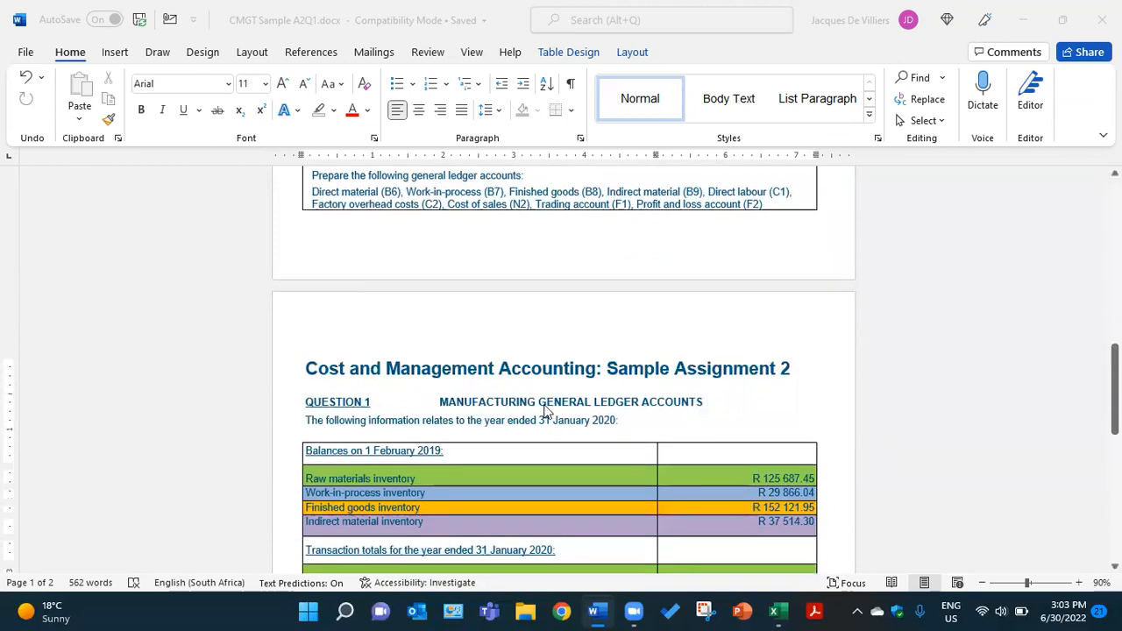
scroll(543, 399, down, 2)
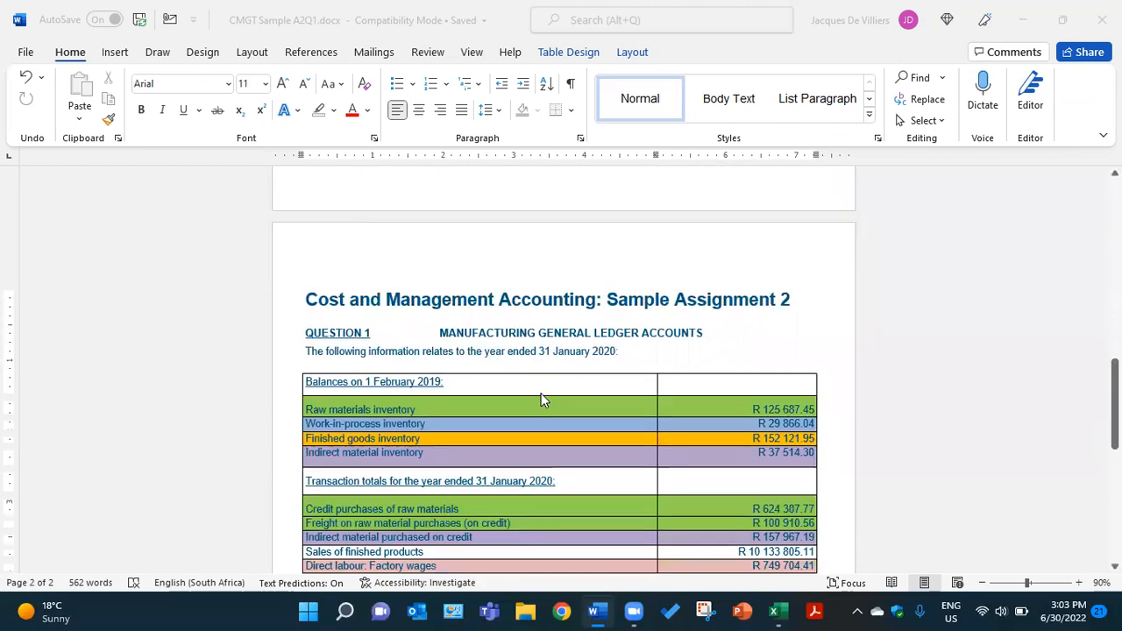
scroll(543, 400, down, 2)
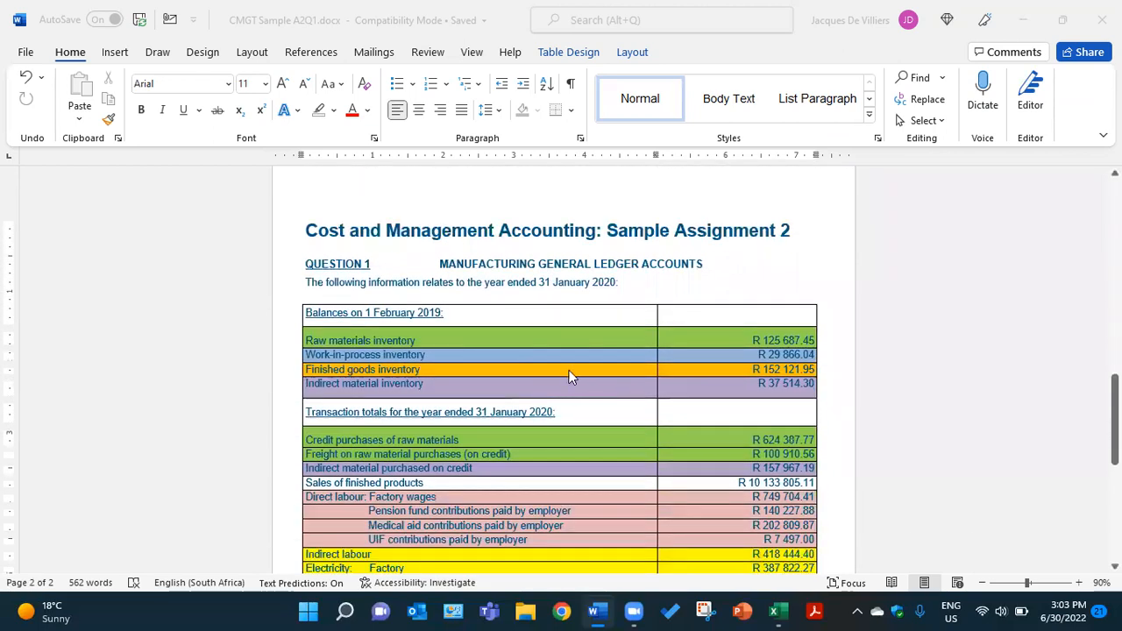
scroll(568, 376, down, 9)
scroll(570, 376, down, 3)
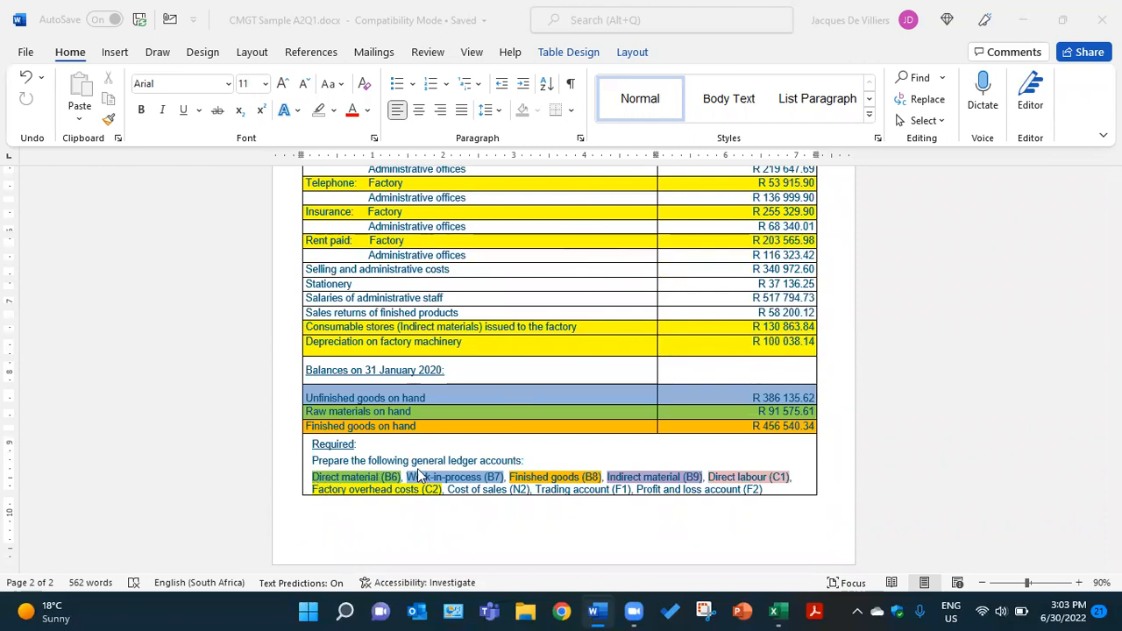
scroll(412, 477, up, 7)
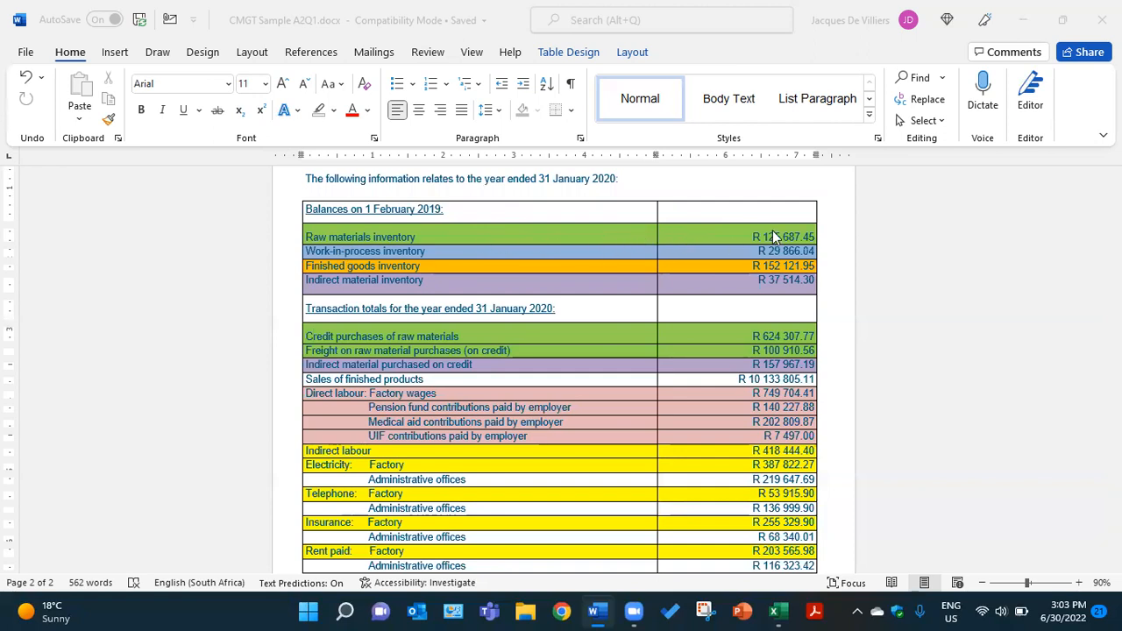
scroll(613, 316, down, 8)
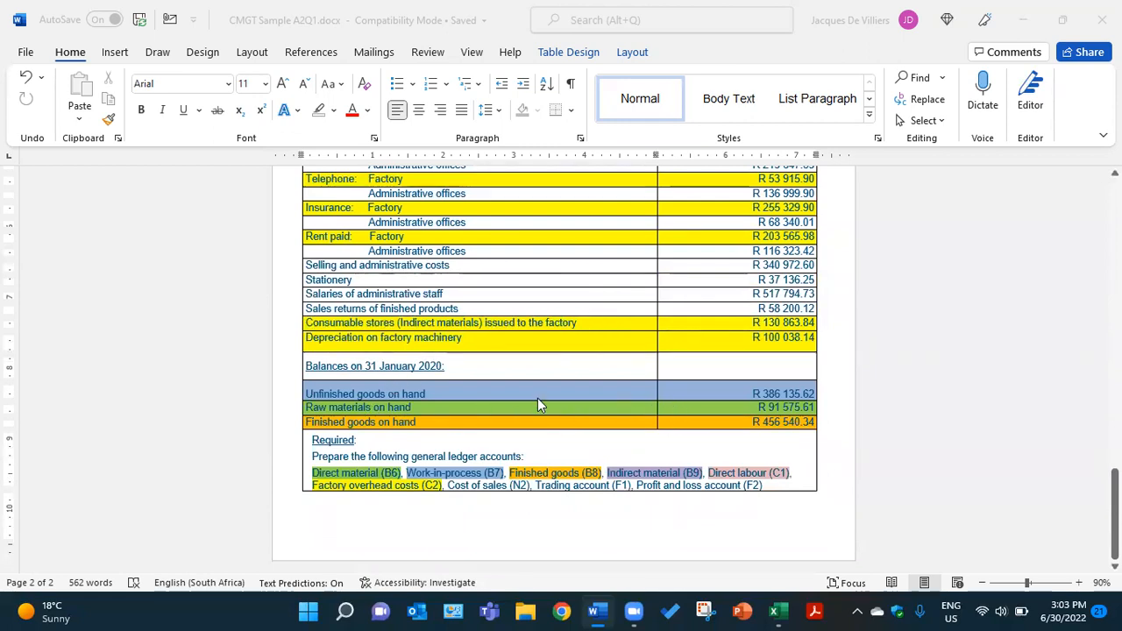
scroll(533, 391, up, 5)
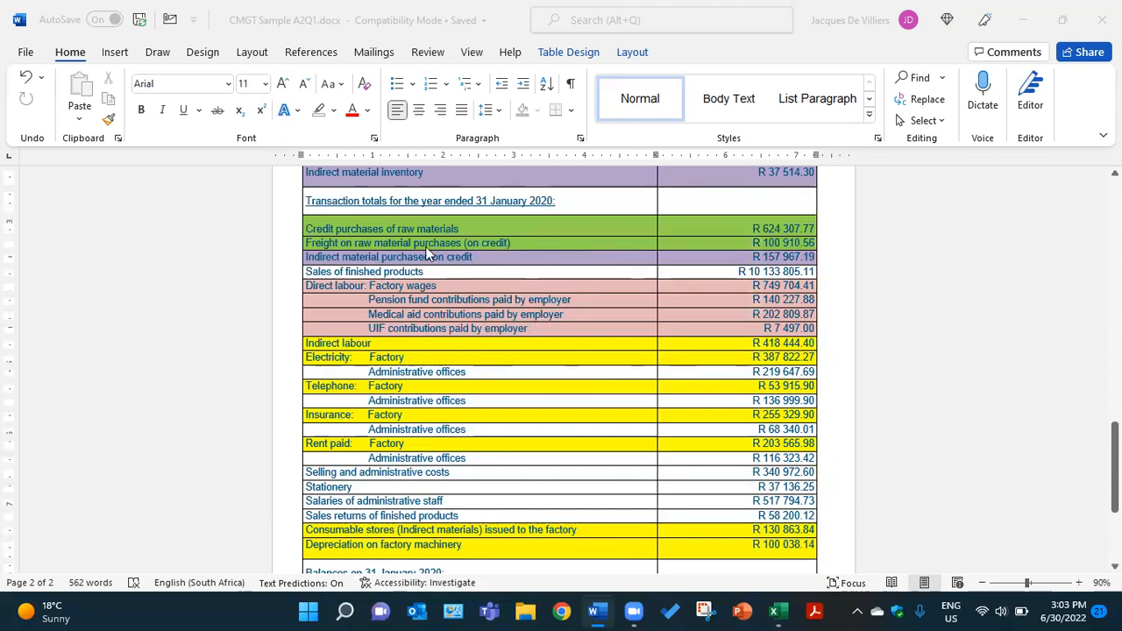
scroll(484, 247, up, 3)
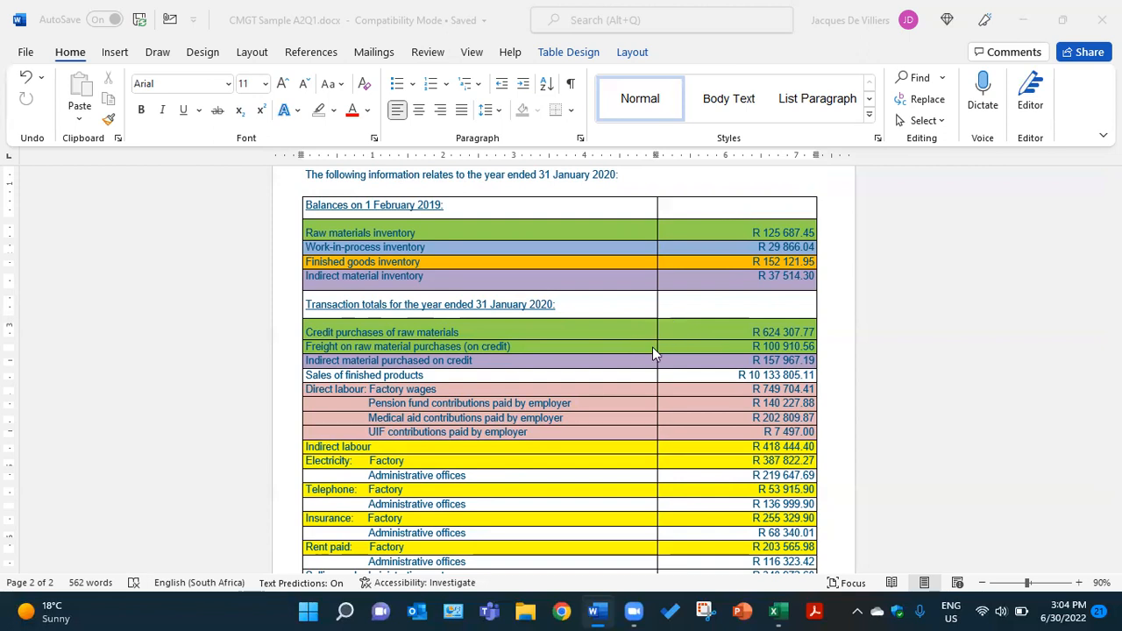
Switch to the Excel workbook and turn the hidden opening entry in A3:D3 of Direct Material black: 1-Feb-19, Balance, b/d, R125,687.45
click(777, 612)
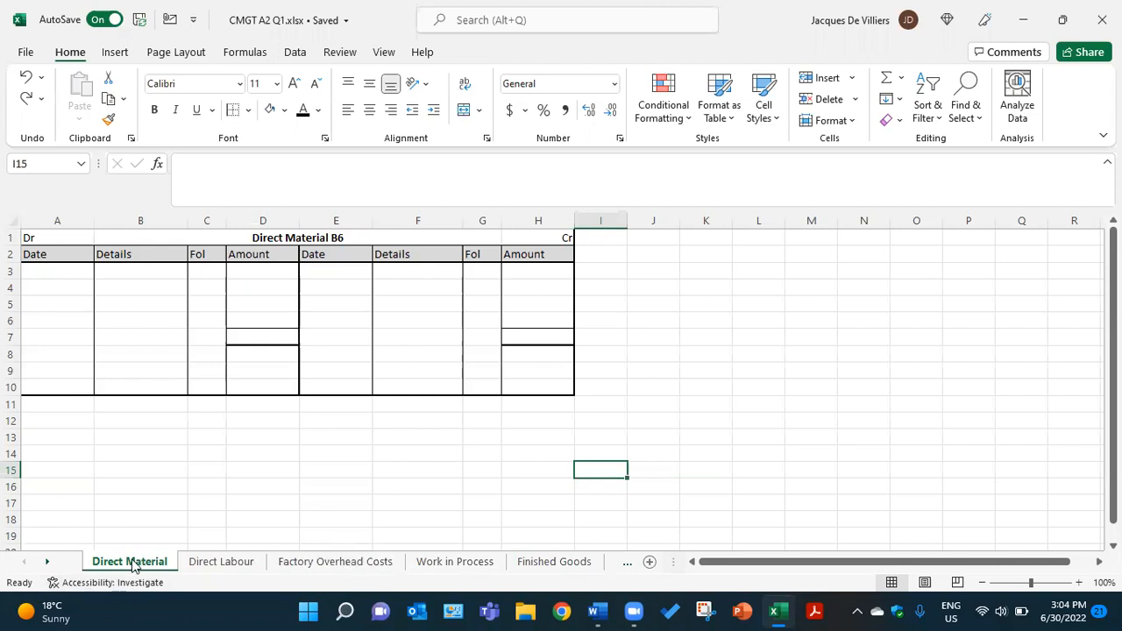
click(60, 272)
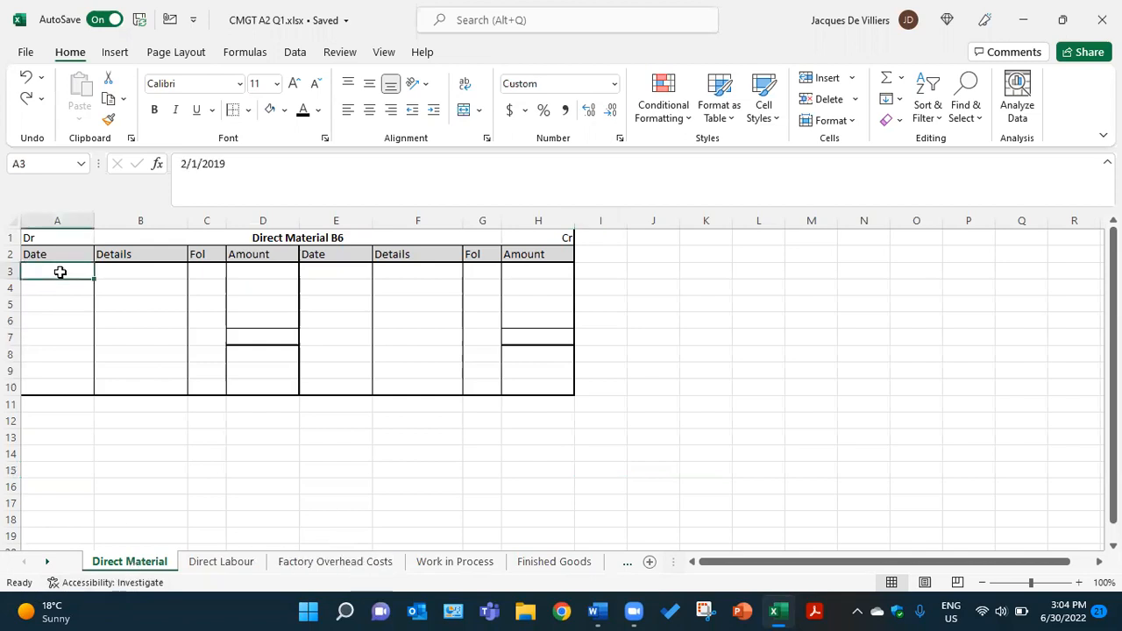
click(303, 111)
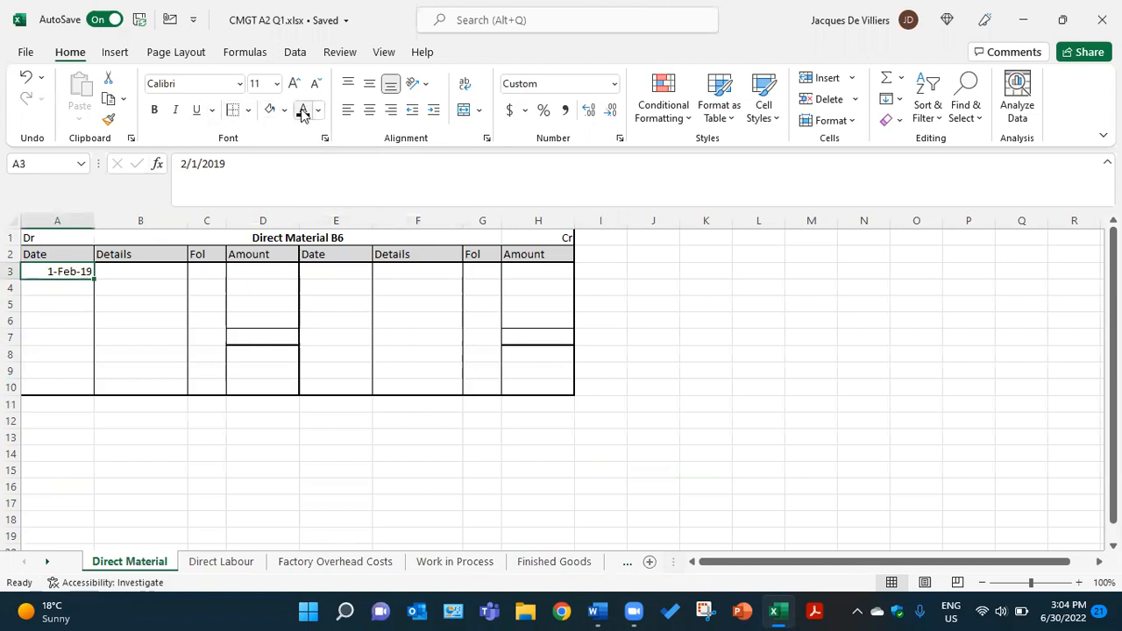
click(145, 270)
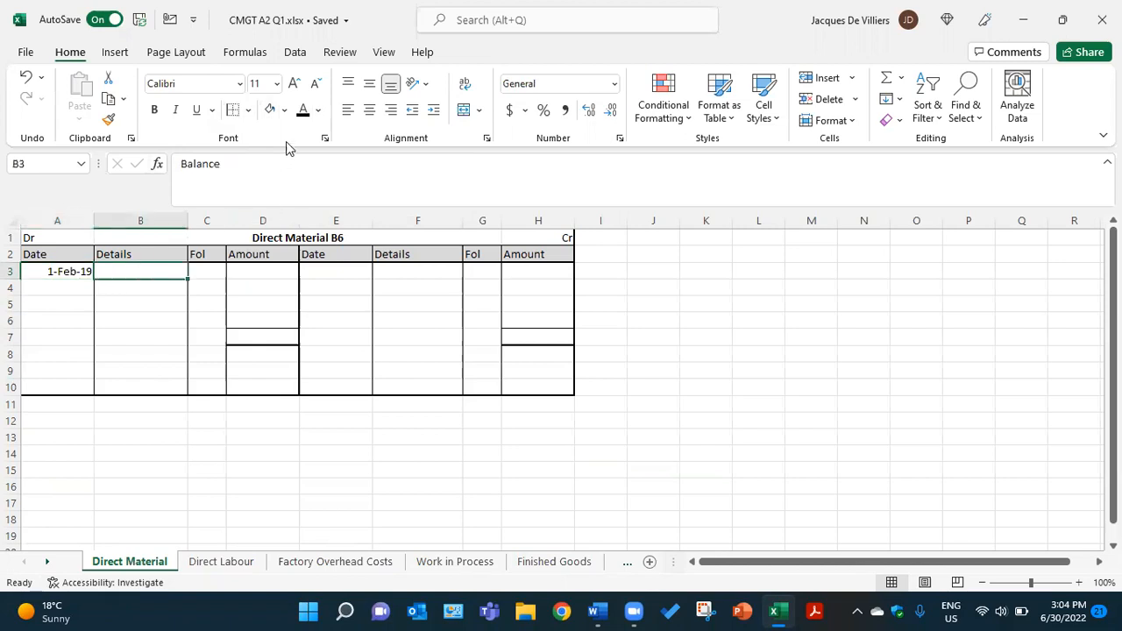
click(303, 112)
click(208, 270)
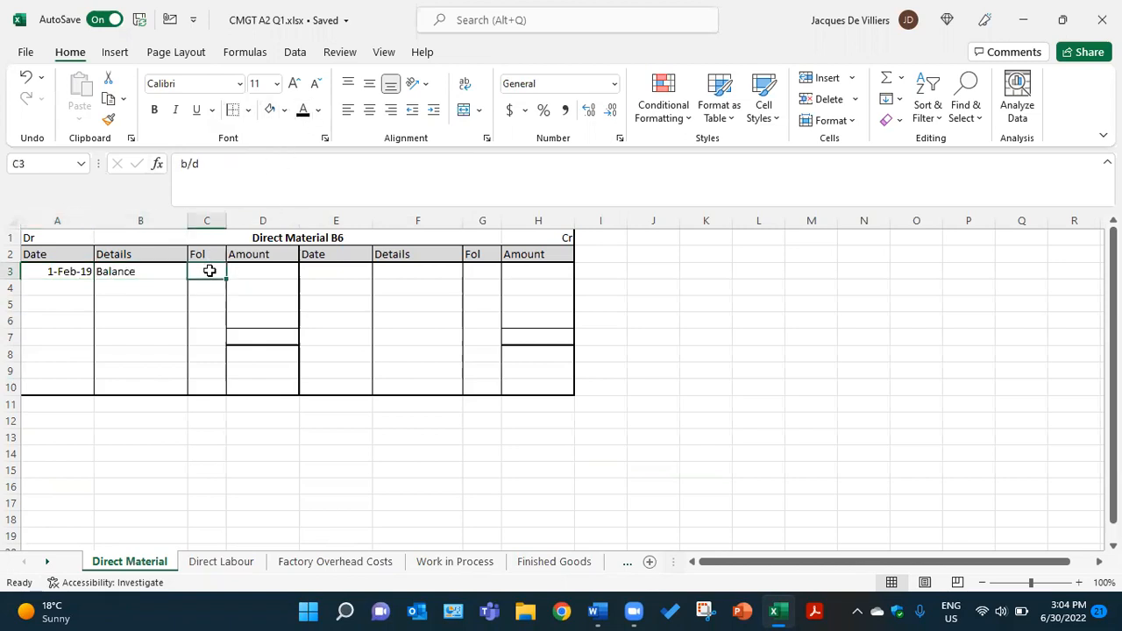
click(303, 112)
click(261, 271)
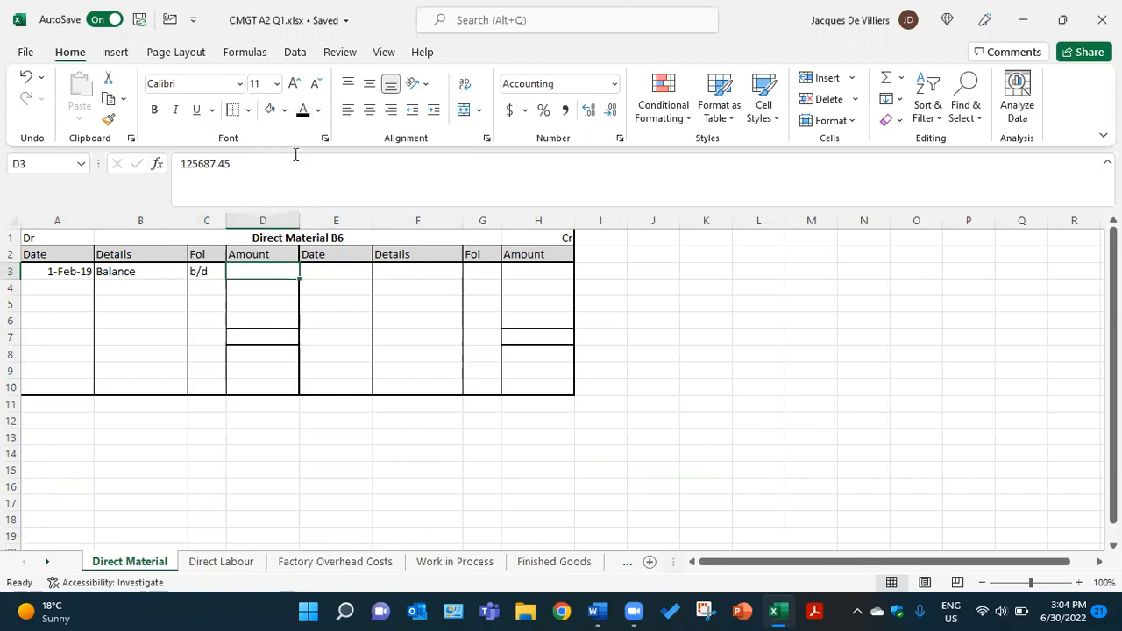
click(303, 111)
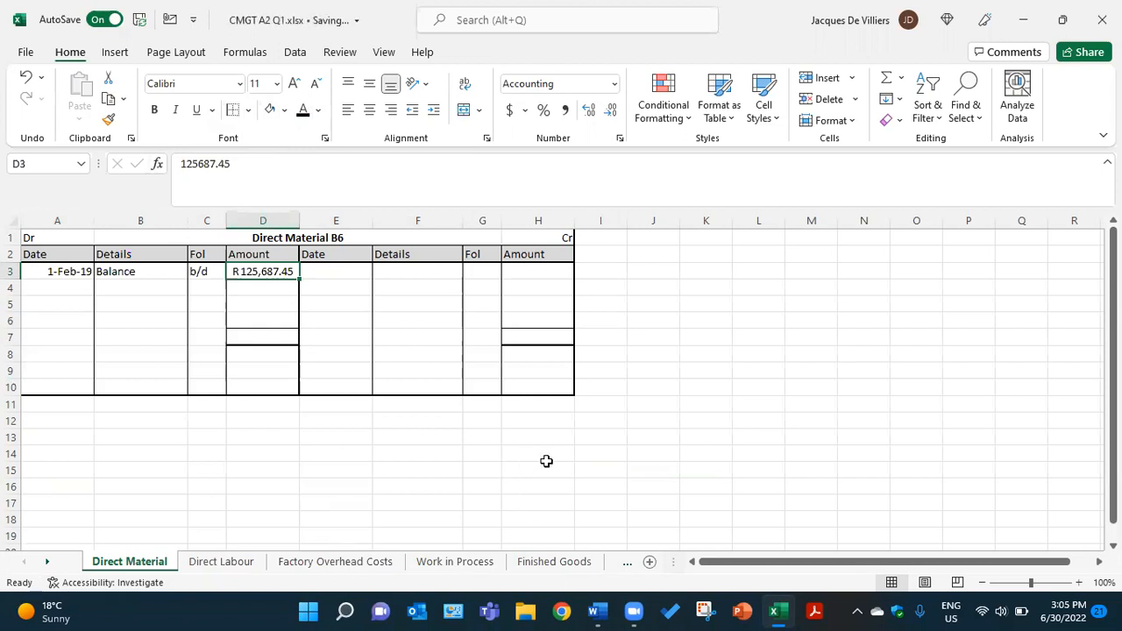
Check the raw materials inventory opening balance on page 2 of the Word document, highlighting the amount, and return to the Excel workbook
click(596, 611)
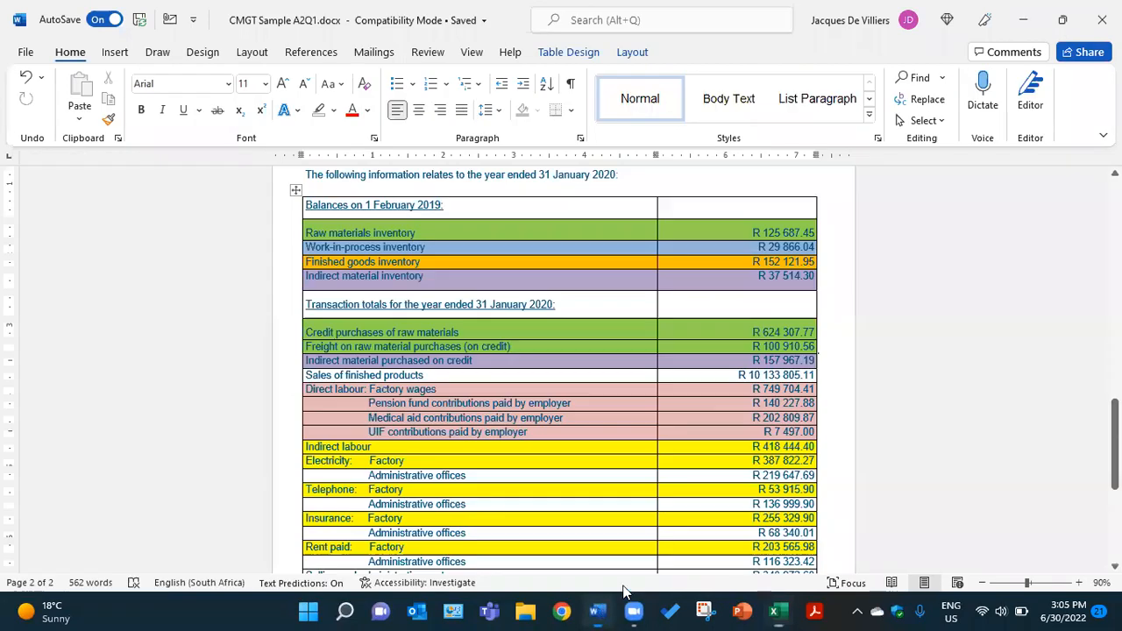
scroll(706, 446, up, 3)
scroll(707, 444, down, 1)
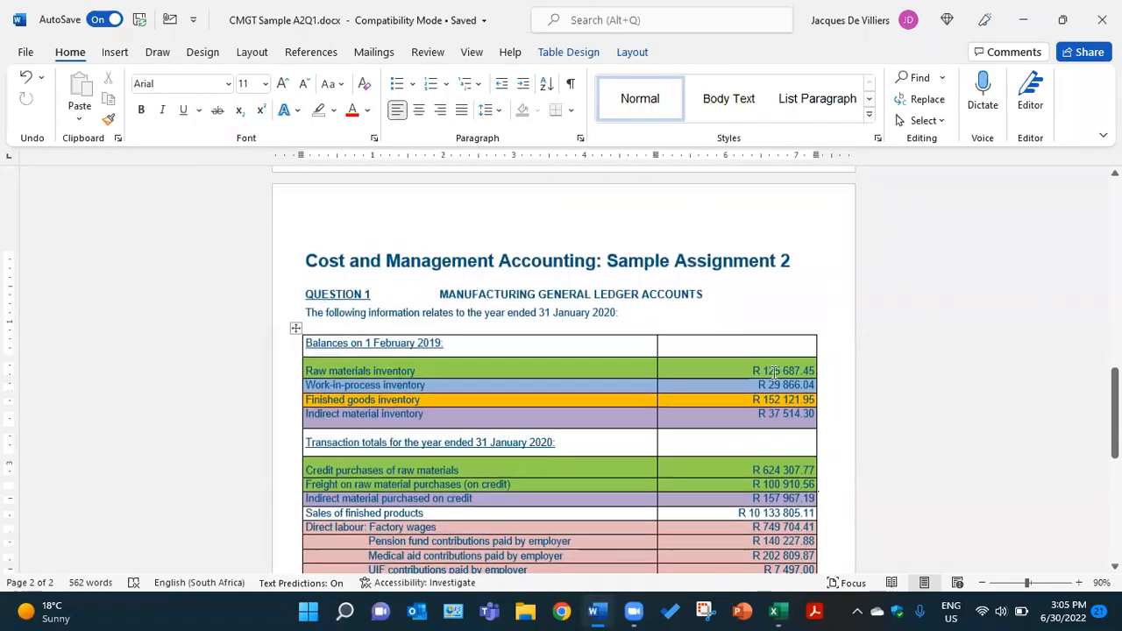
click(774, 375)
drag(750, 368, 817, 370)
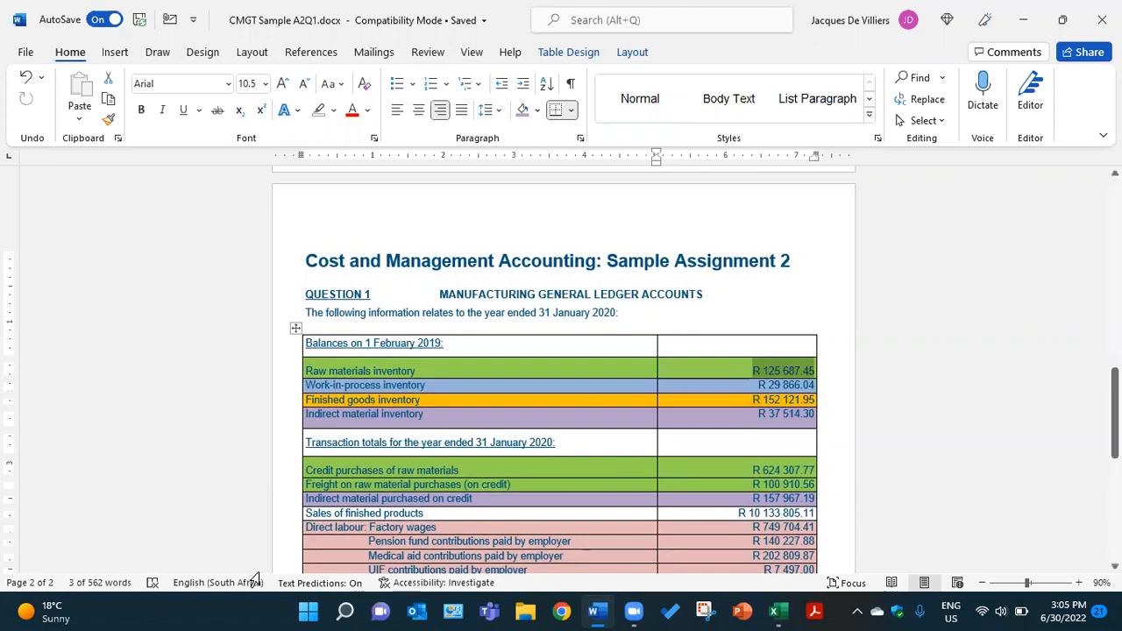
click(774, 611)
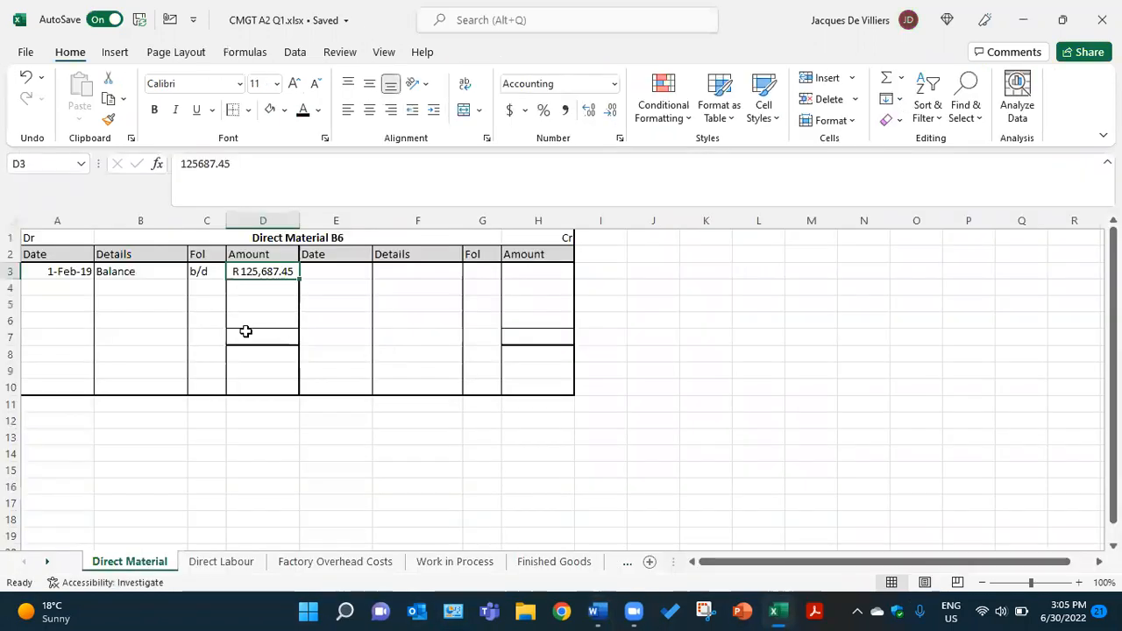
Apply the black font colour to the hidden entry in A5:D5, showing 31-Jan-20, Creditors Control, CJ#, R624,307.77
click(76, 304)
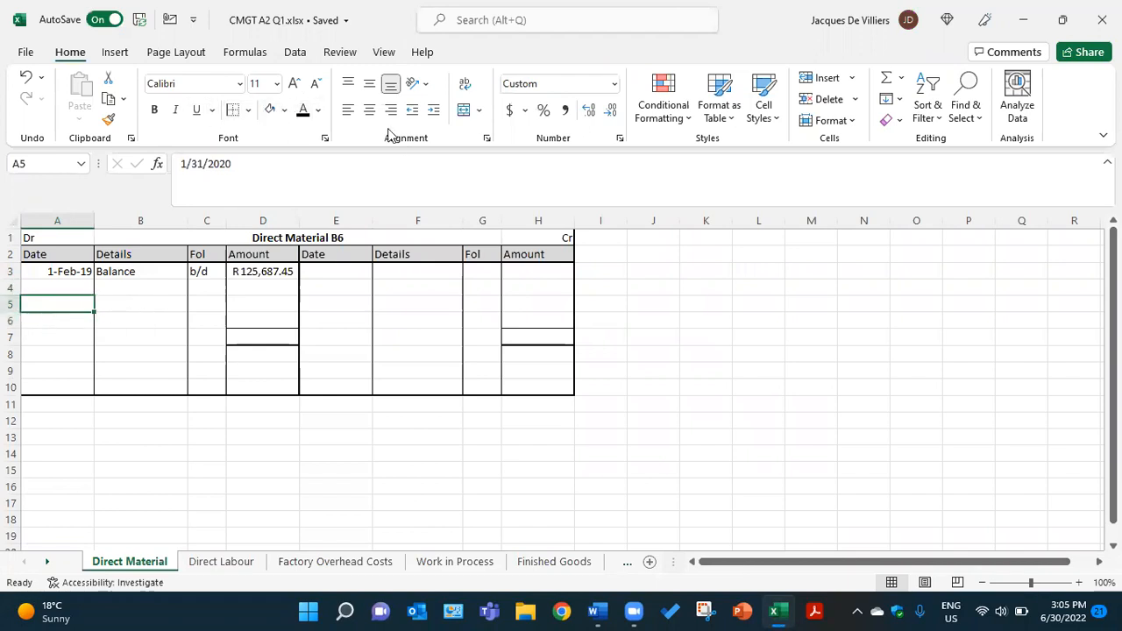
click(302, 112)
click(113, 303)
click(302, 114)
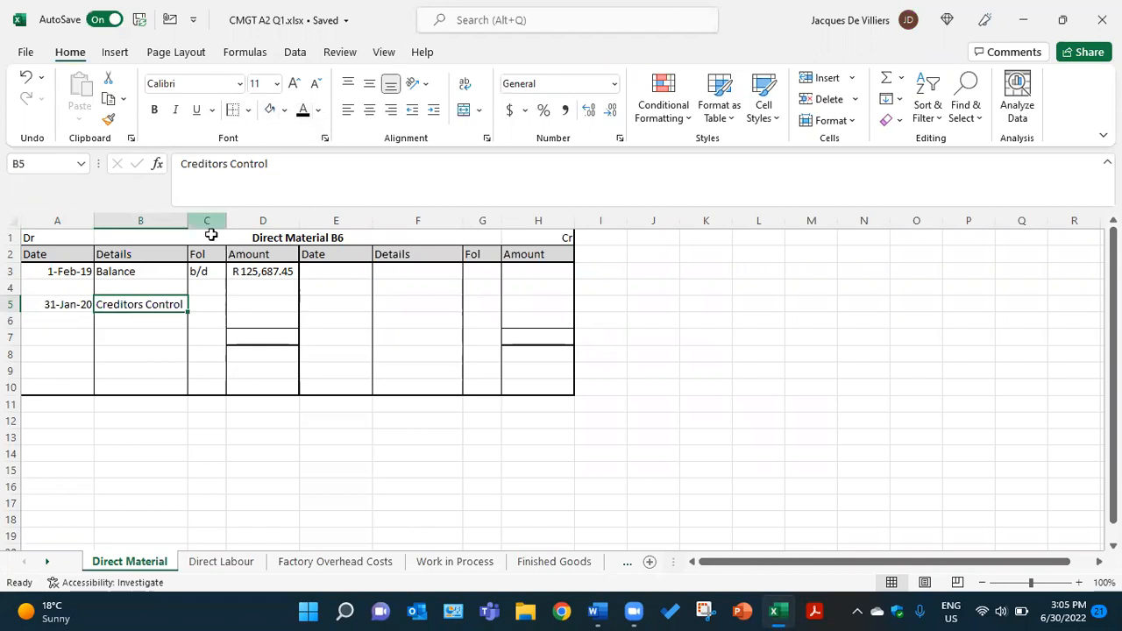
click(206, 306)
click(302, 111)
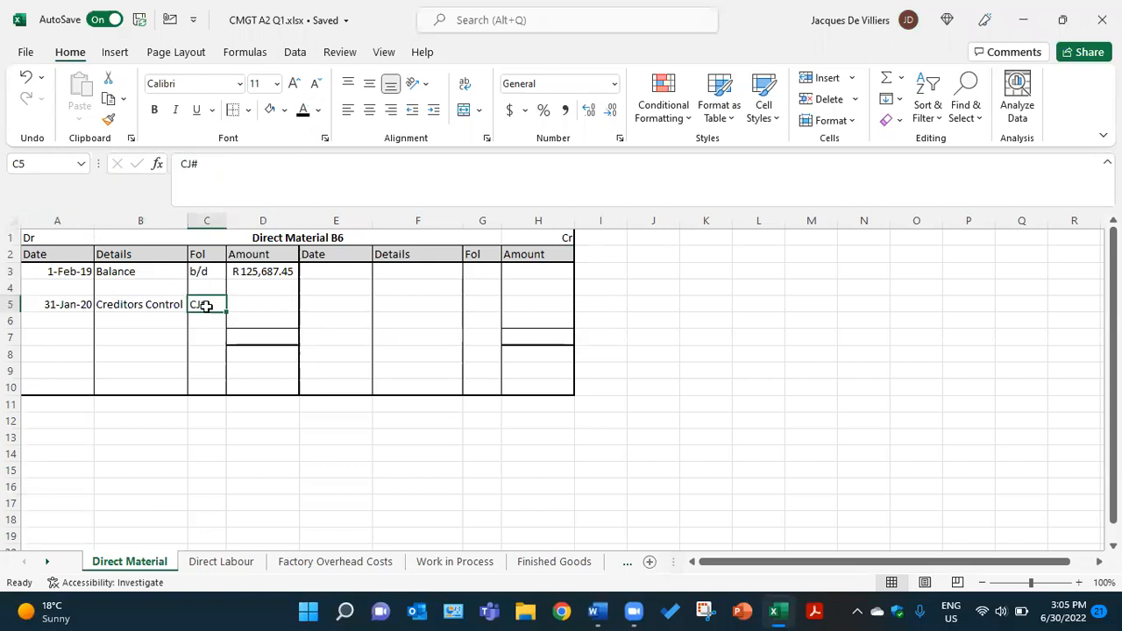
click(247, 307)
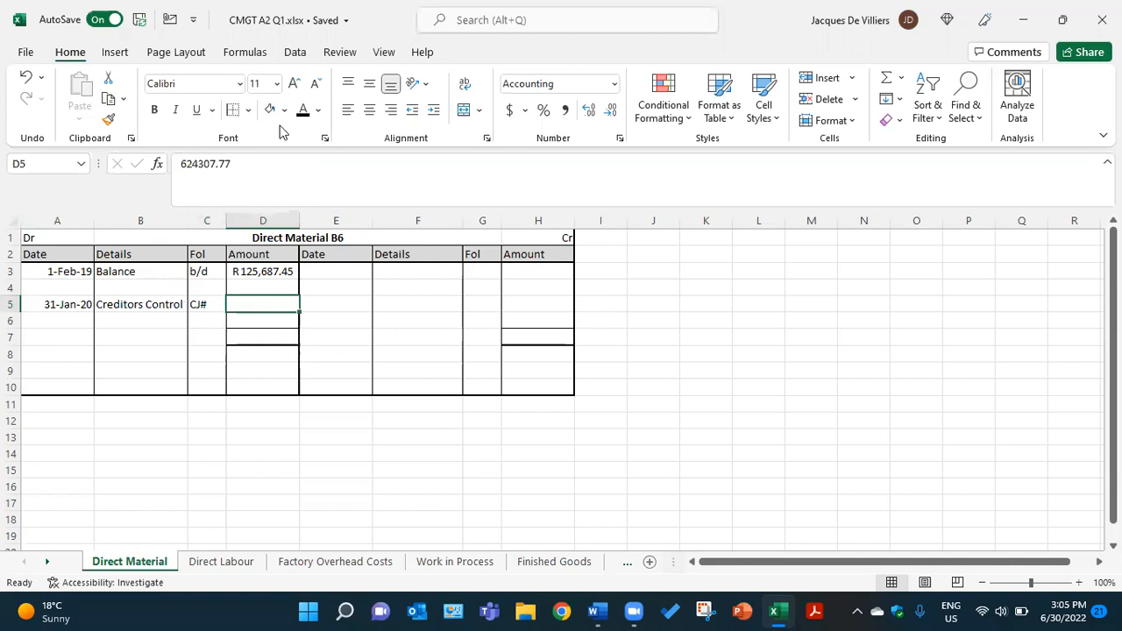
click(303, 112)
Check the amount for credit purchases of raw materials in the Word document and return to the Excel workbook
click(600, 612)
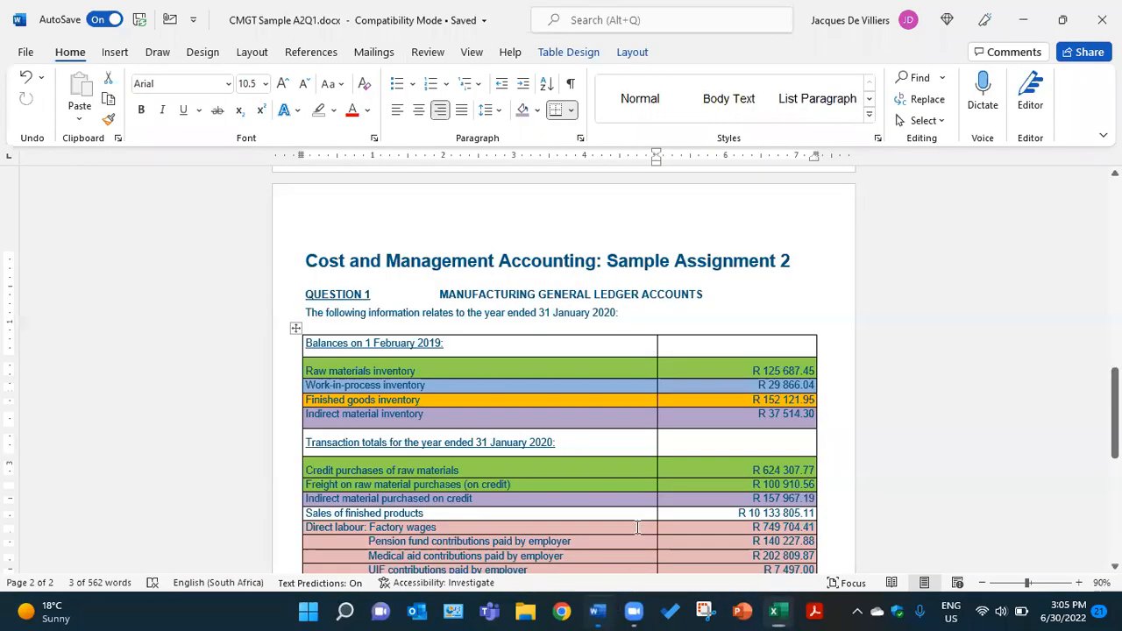
click(771, 470)
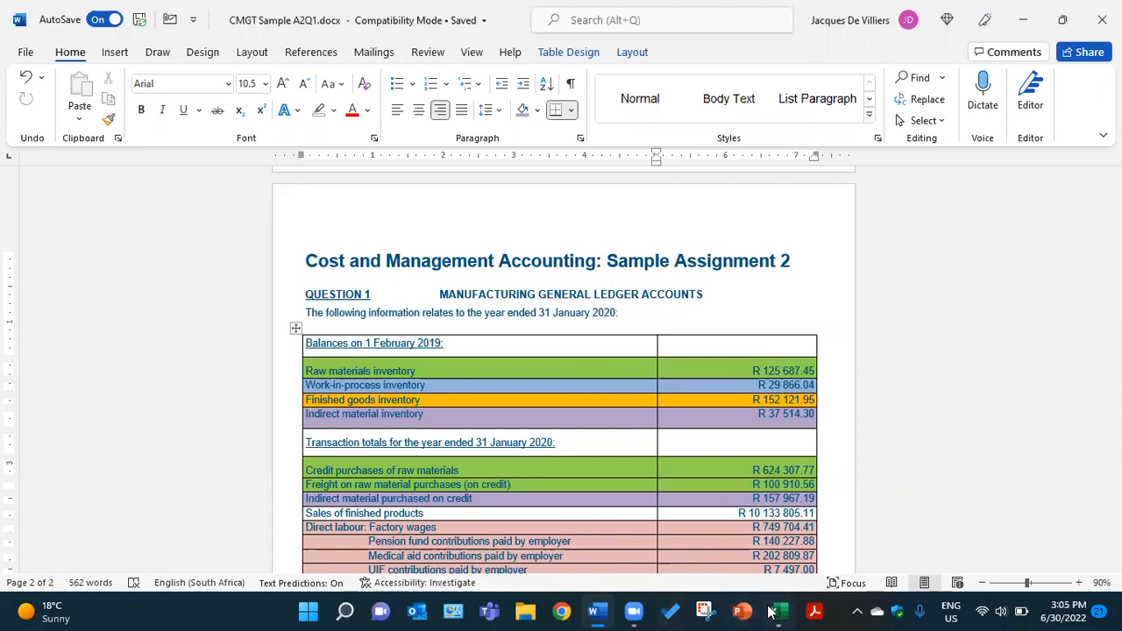
click(771, 612)
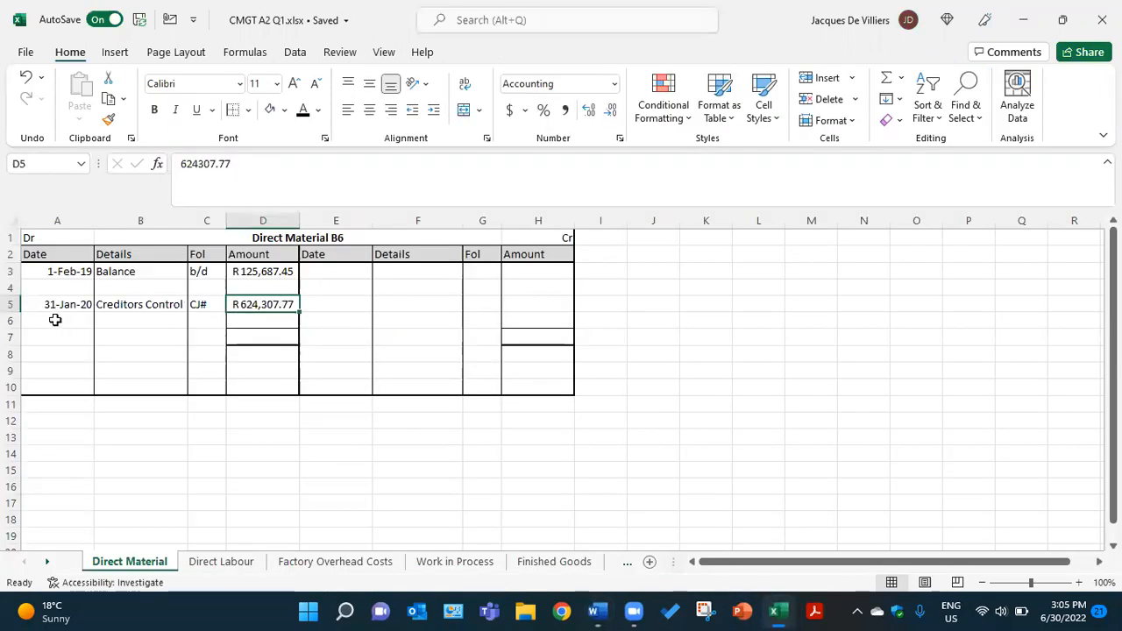
Apply the black font colour to the hidden freight entry in B6:D6, showing Creditors Control, CJ#, R100,910.56
click(119, 319)
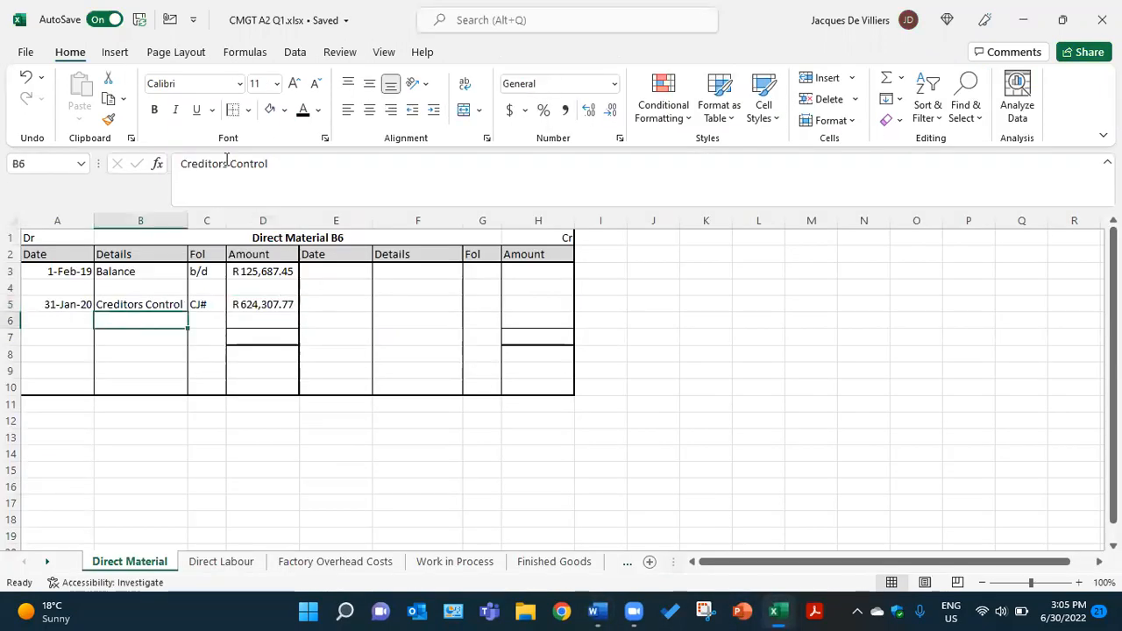
click(302, 111)
click(210, 320)
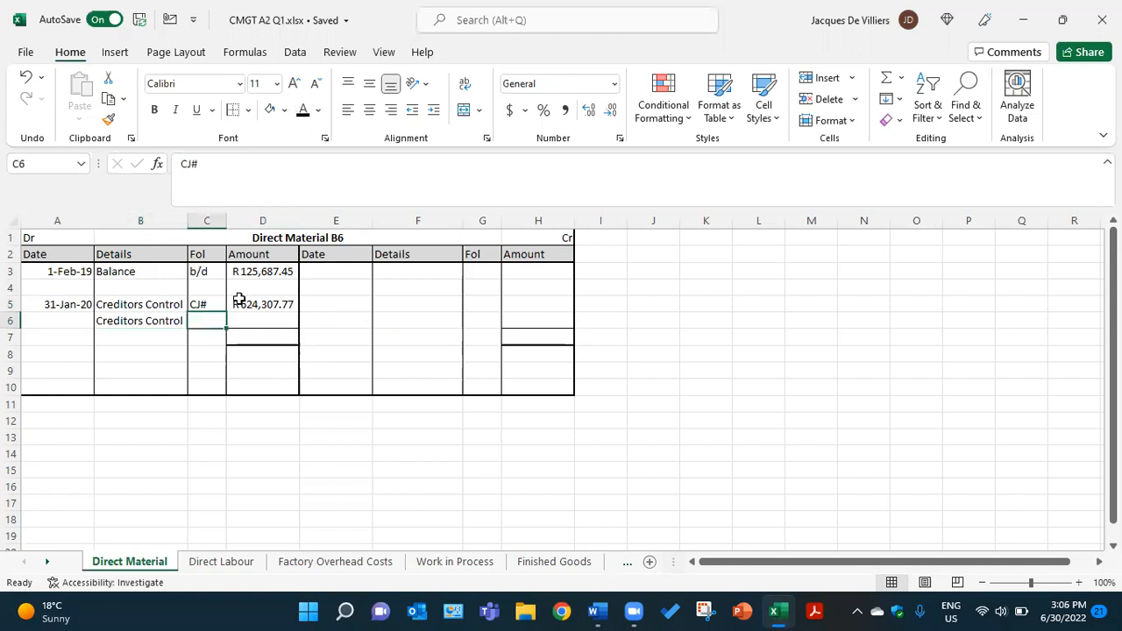
click(302, 111)
click(246, 319)
text(100910.56)
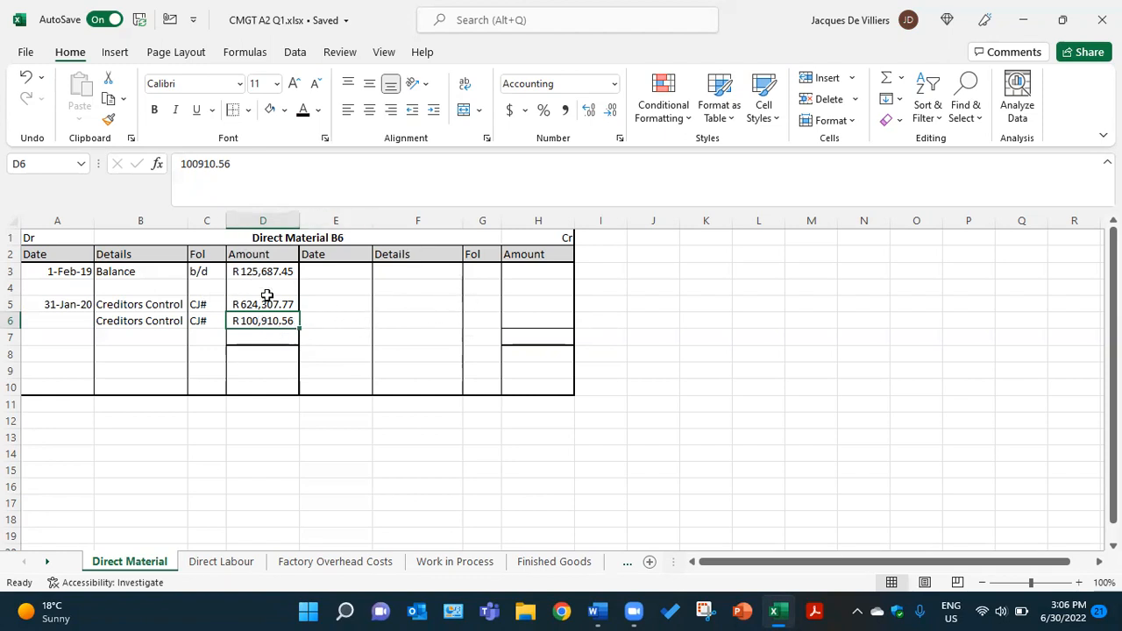
Apply the black font colour to the hidden totals in D7 and H7, showing R850,905.78 on both sides
click(272, 341)
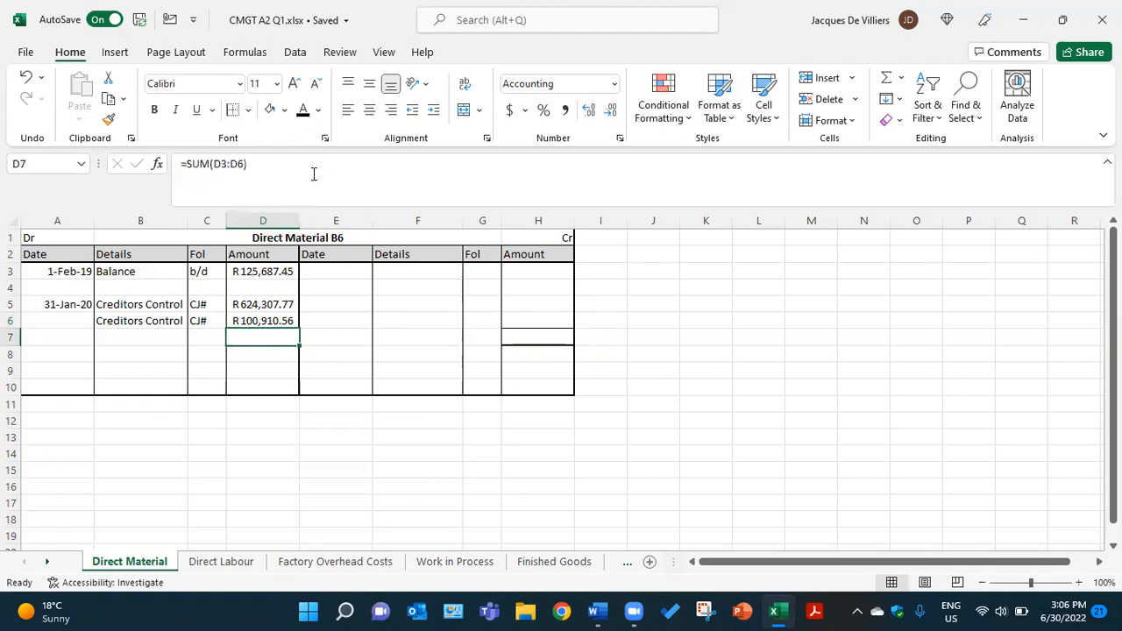
click(342, 307)
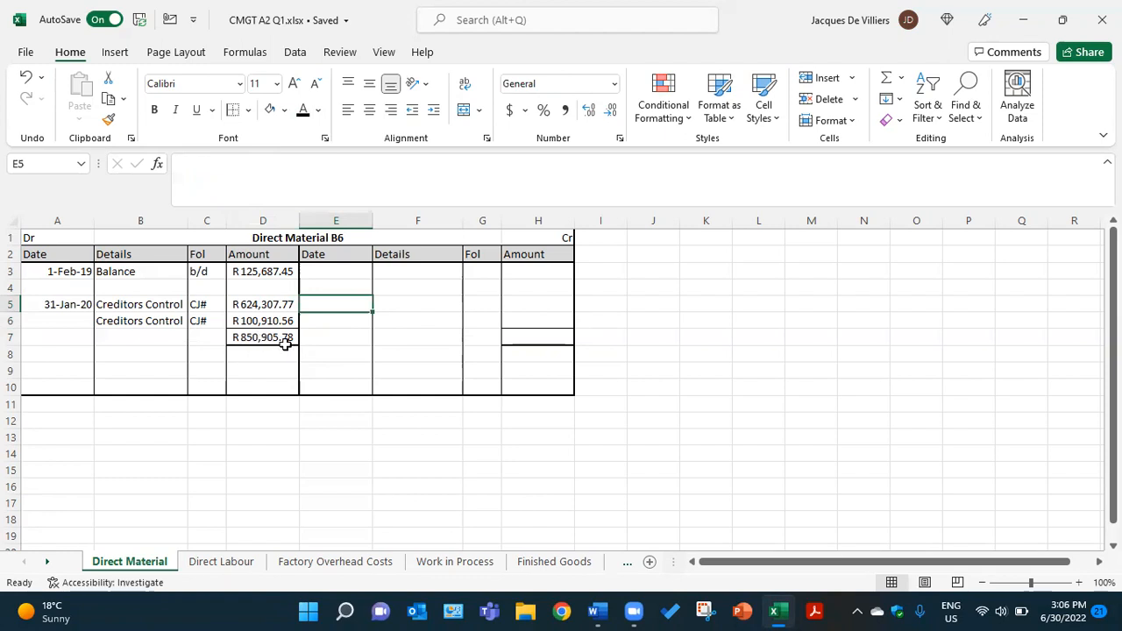
click(529, 341)
text(850905.78)
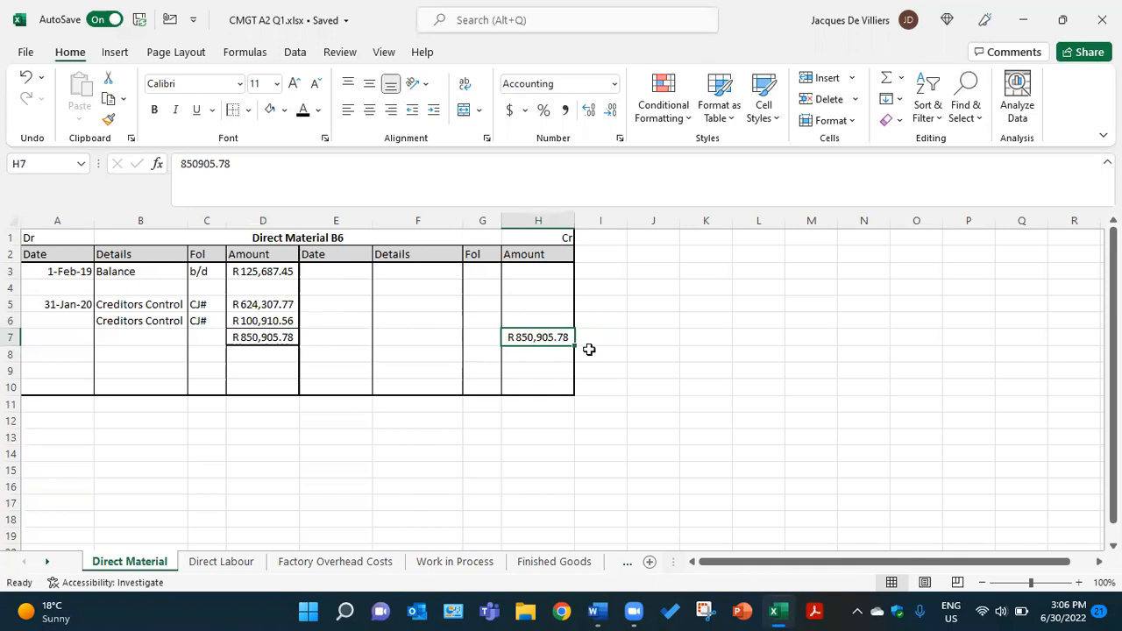
Apply the black font colour to the hidden date in E3, showing 31-Jan-20 on the credit side
click(334, 320)
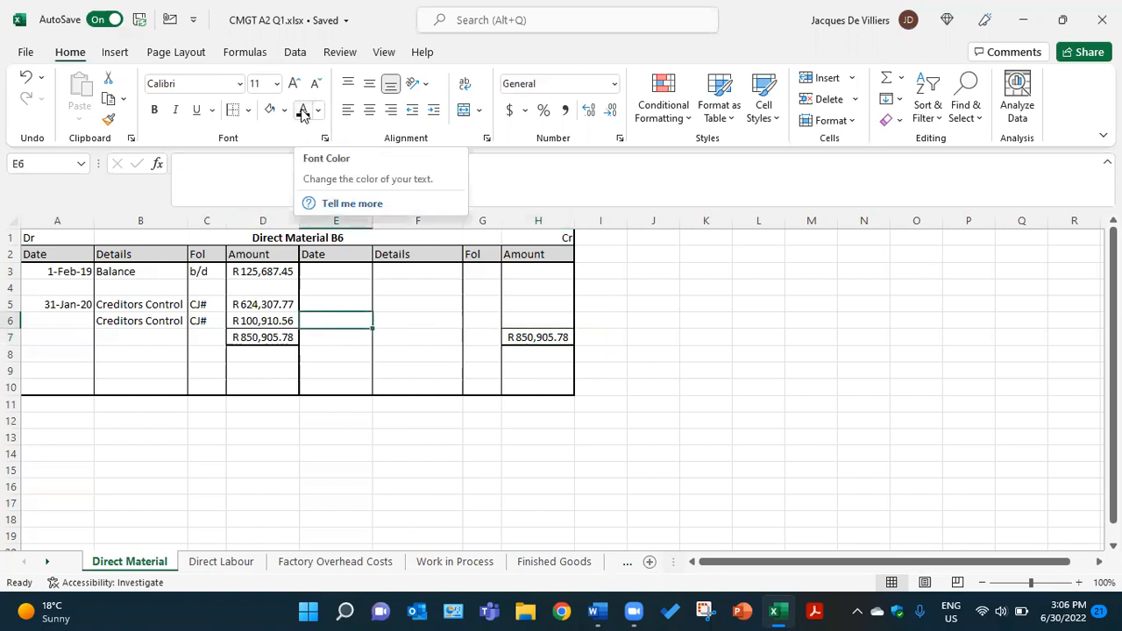
click(334, 304)
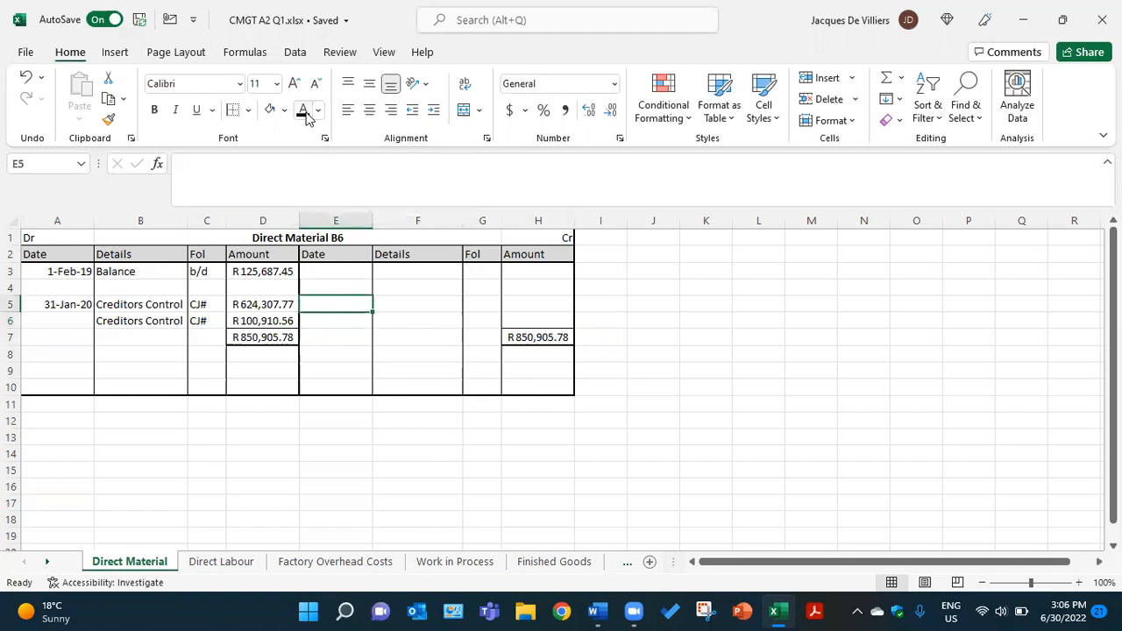
click(342, 287)
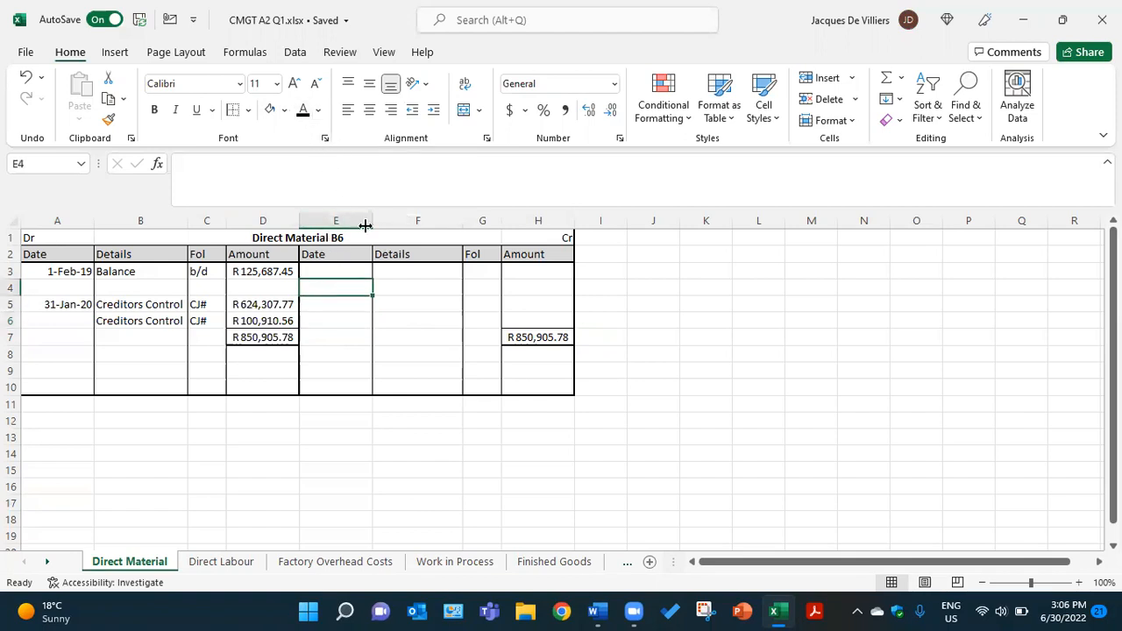
click(358, 271)
click(303, 111)
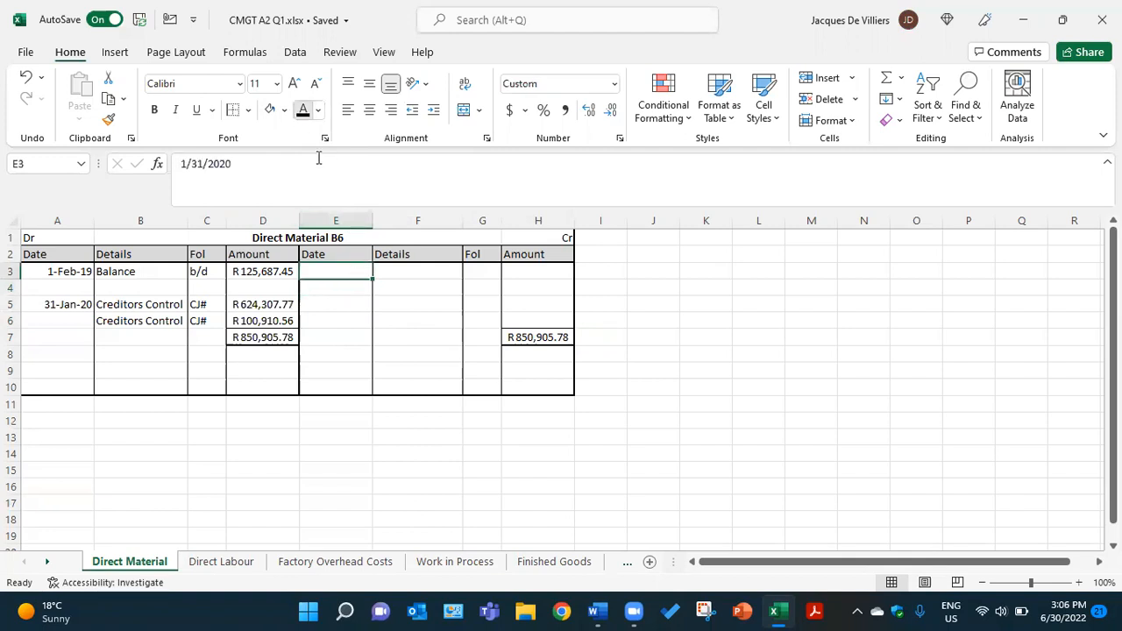
Apply the black font colour to the hidden closing balance text in F6:G6, showing Balance and c/d
click(416, 326)
click(304, 112)
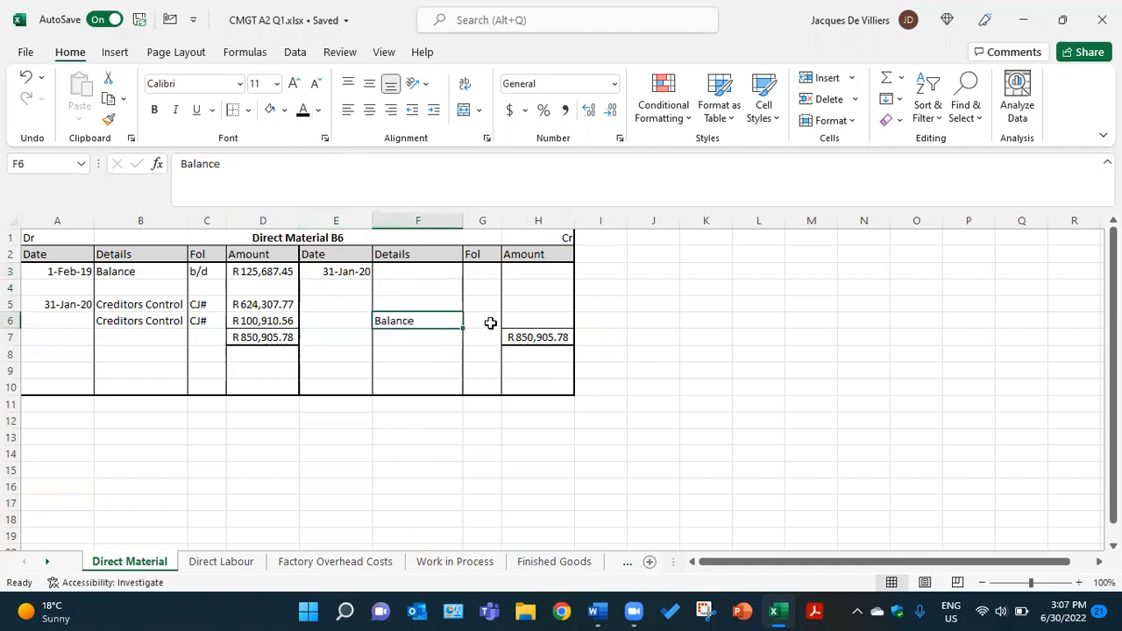
click(489, 322)
click(304, 111)
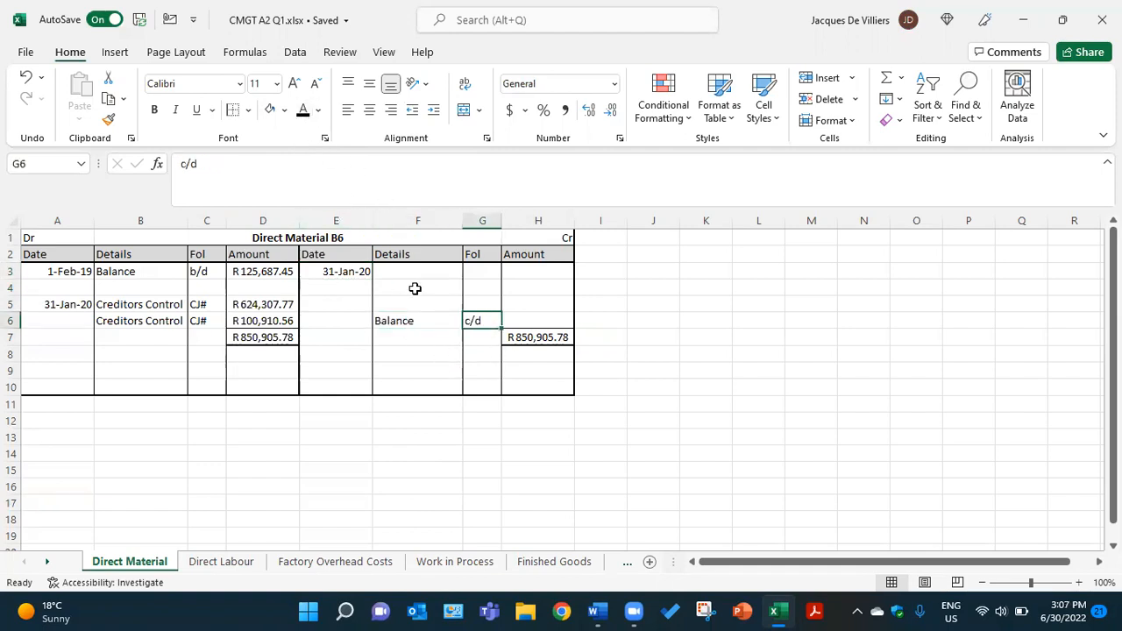
Check raw materials on hand in the Word document, then apply black font colour to H6 in the Excel workbook, showing R91,575.61
click(525, 325)
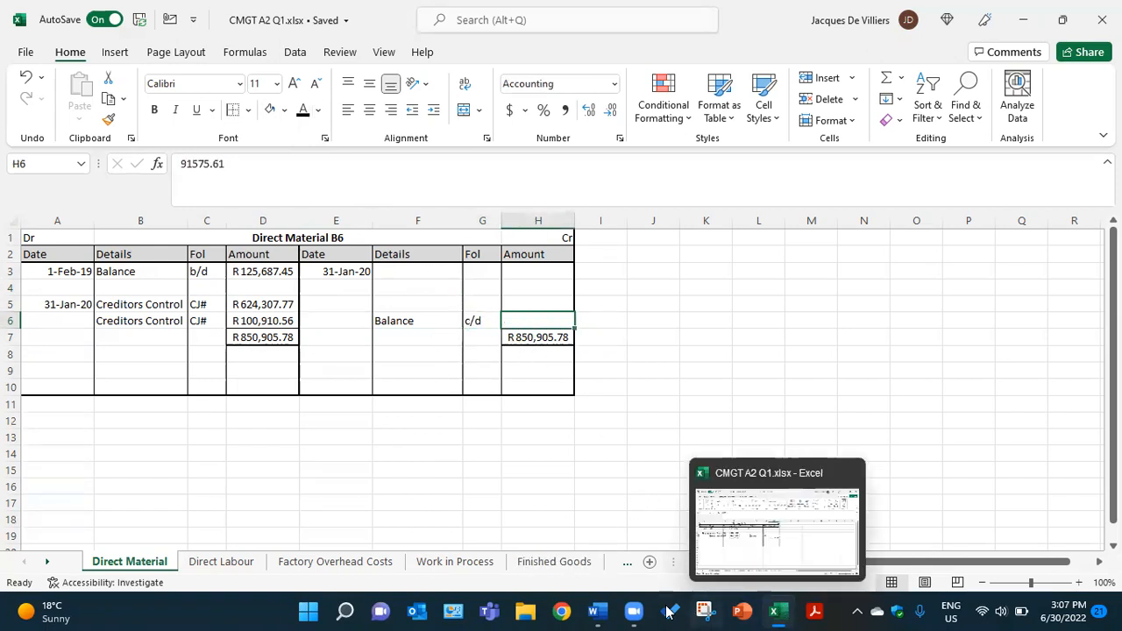
click(597, 611)
scroll(600, 448, down, 10)
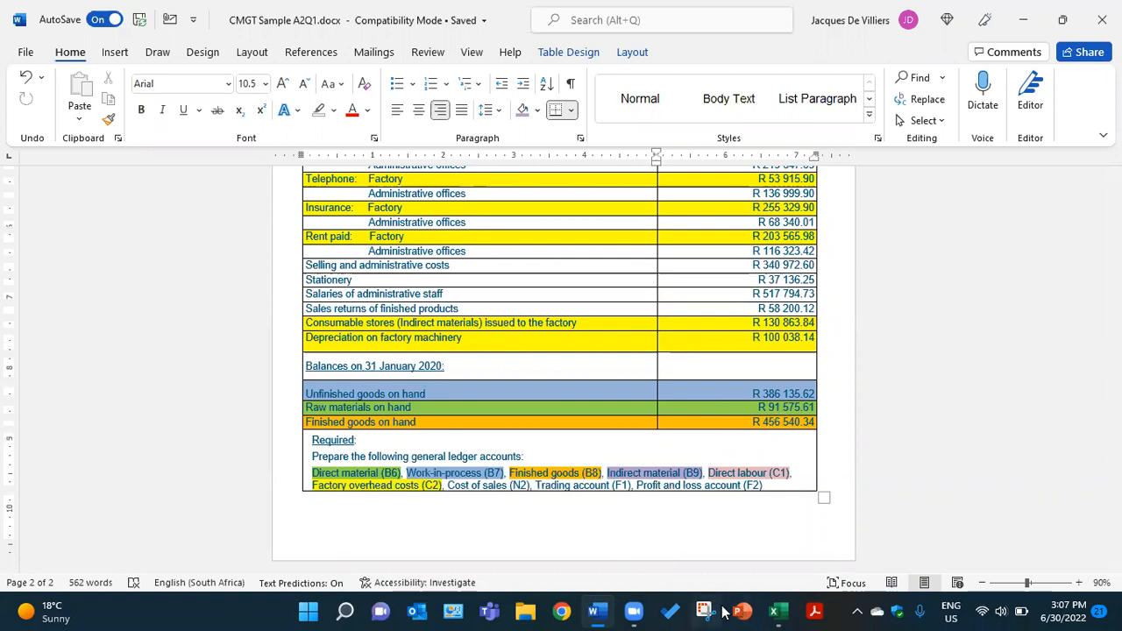
click(775, 611)
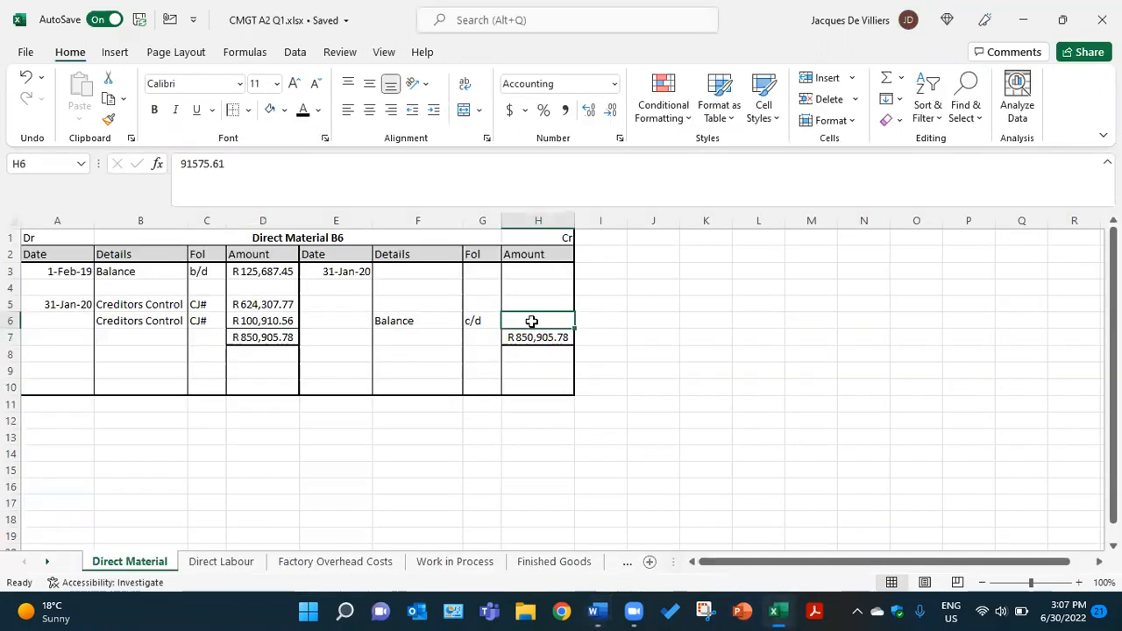
click(303, 109)
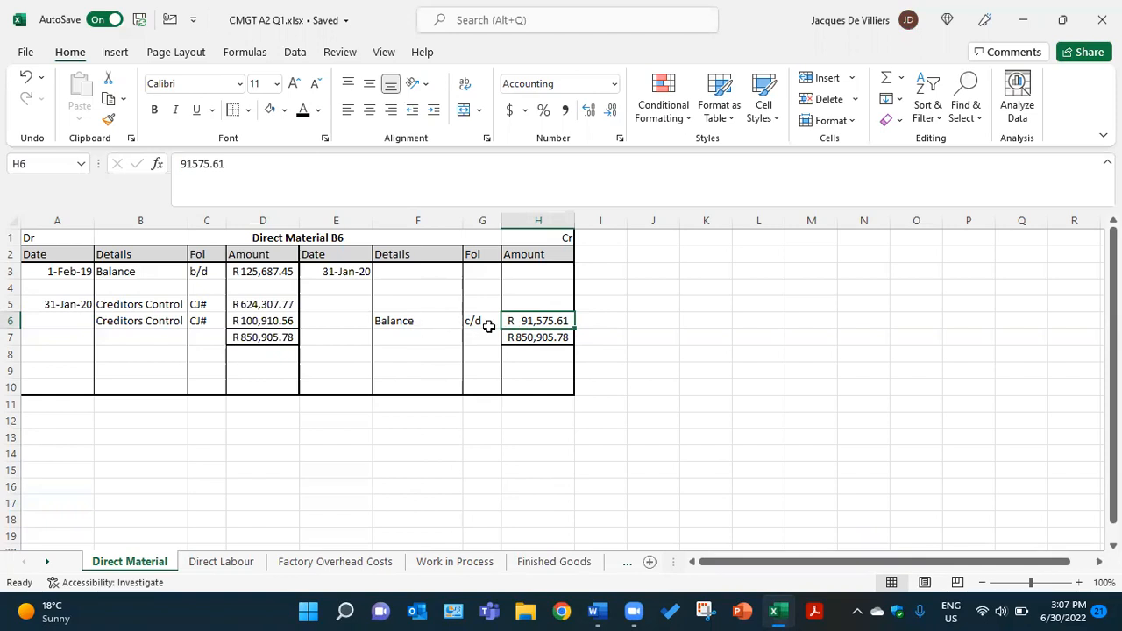
Apply the black font colour to the hidden credit entry in F3:H3, showing Work in Process, GJ#, R759,330.17
click(405, 266)
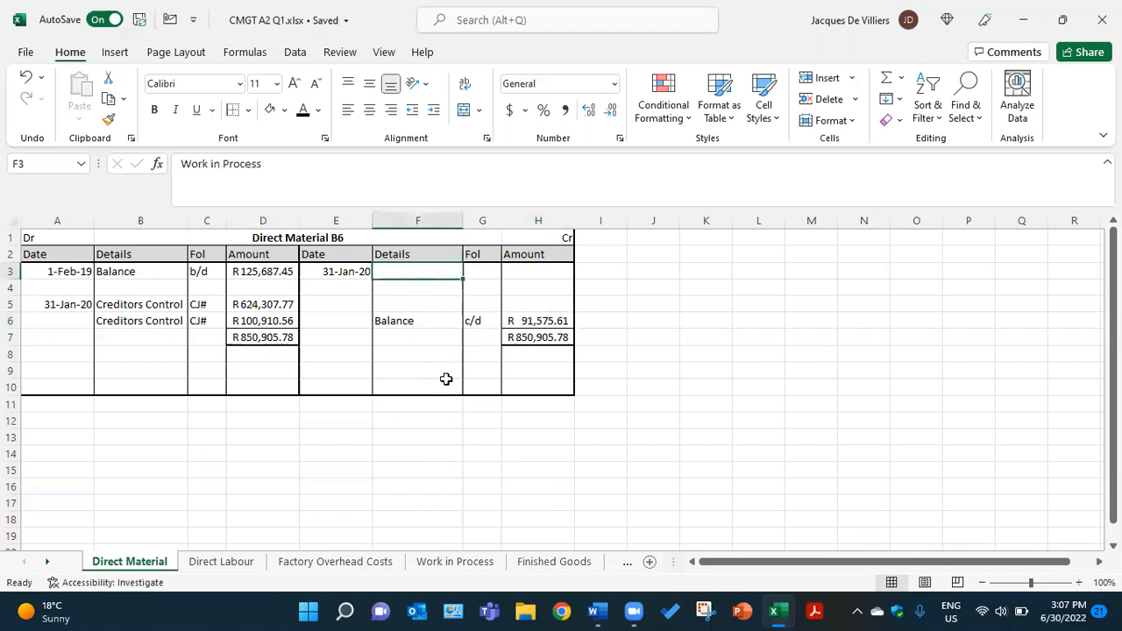
click(302, 110)
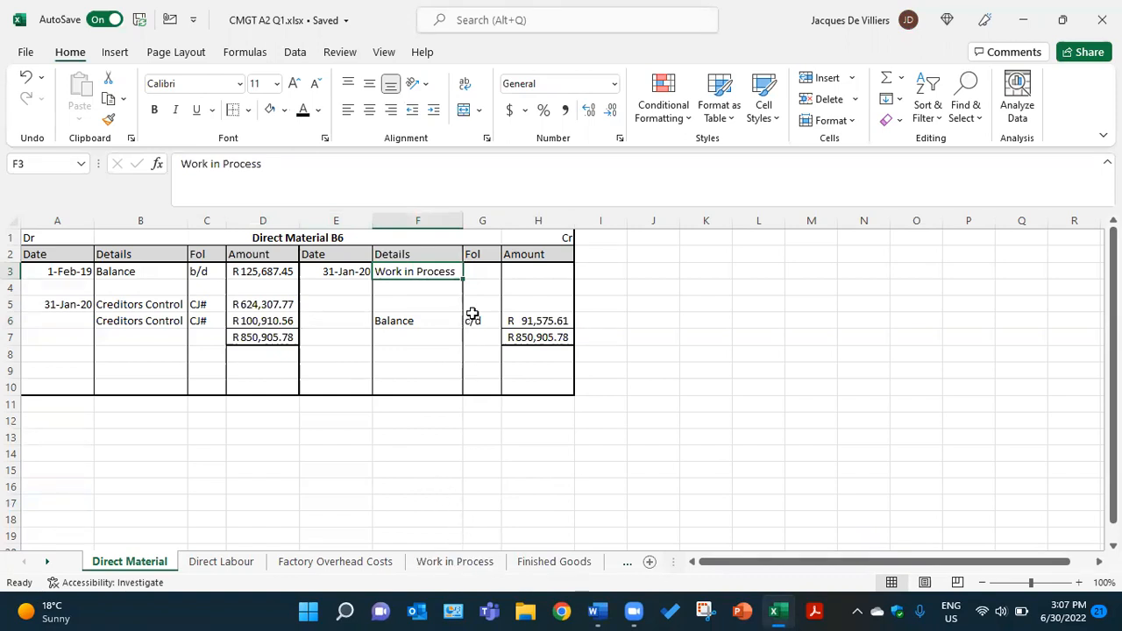
click(480, 273)
click(303, 110)
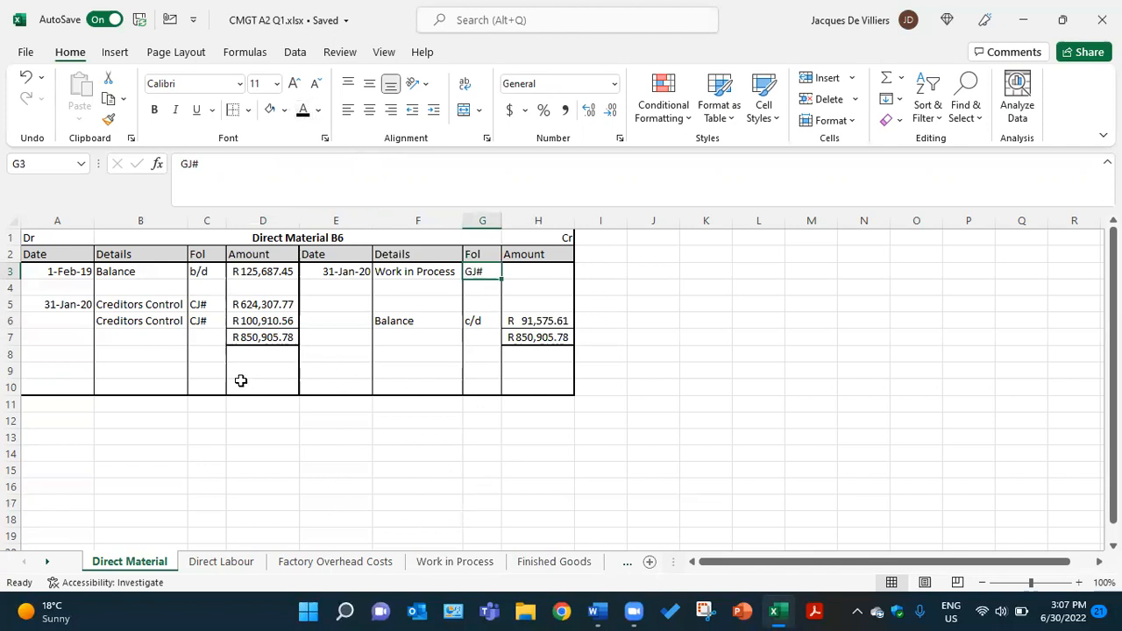
click(521, 275)
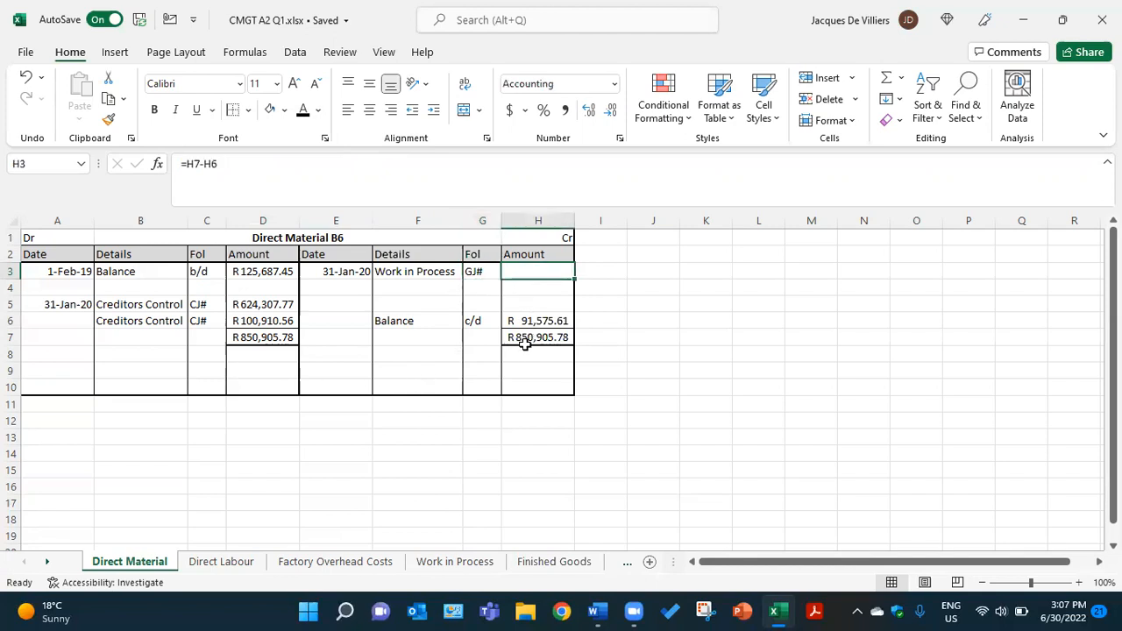
click(303, 112)
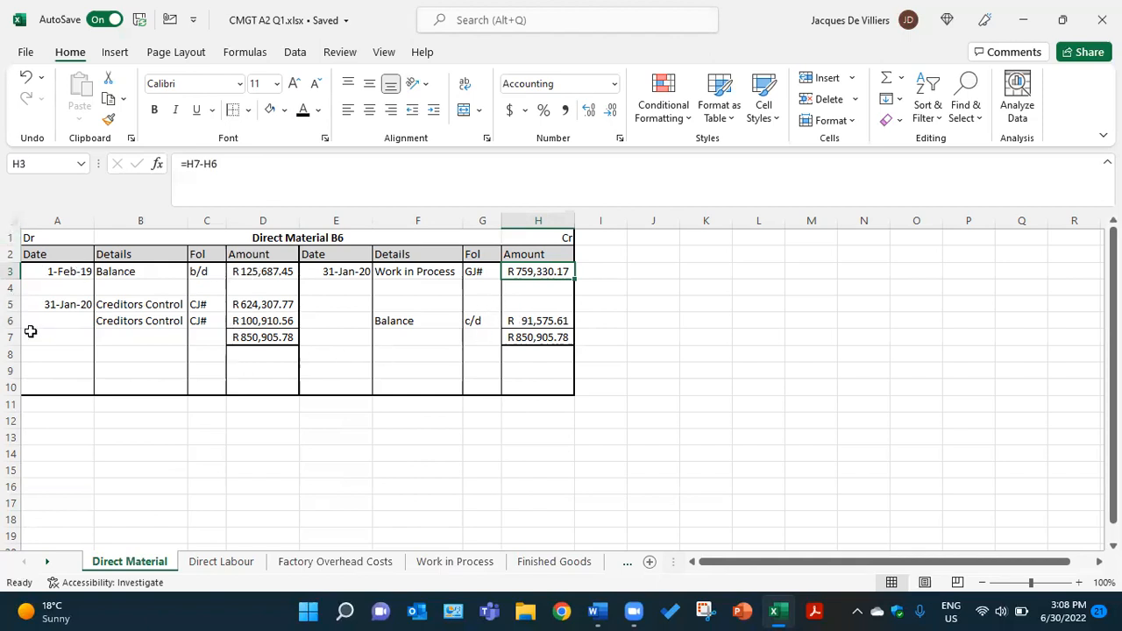
Apply the black font colour to the hidden opening balance in A9:D9, showing 1-Feb-20, Balance, b/d, R91,575.61
click(61, 367)
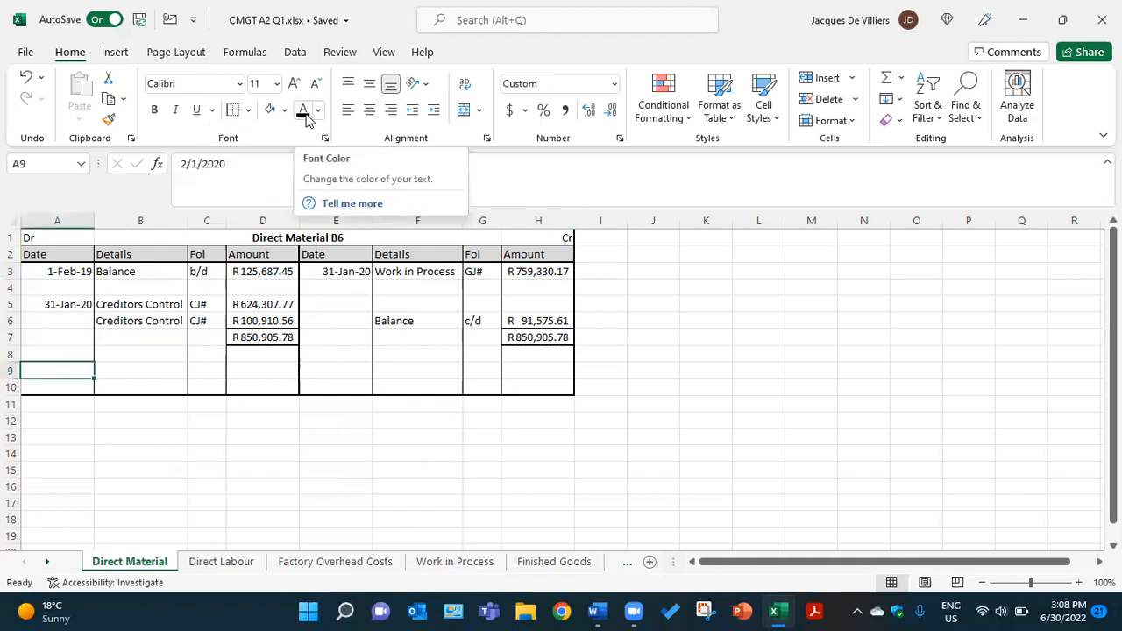
click(303, 112)
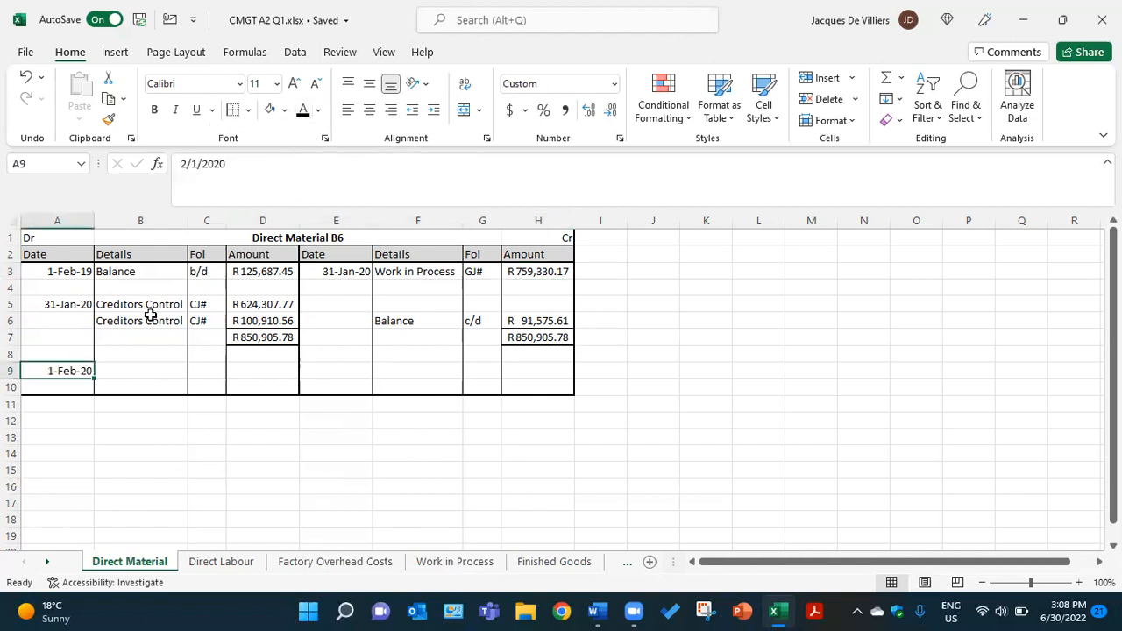
click(142, 372)
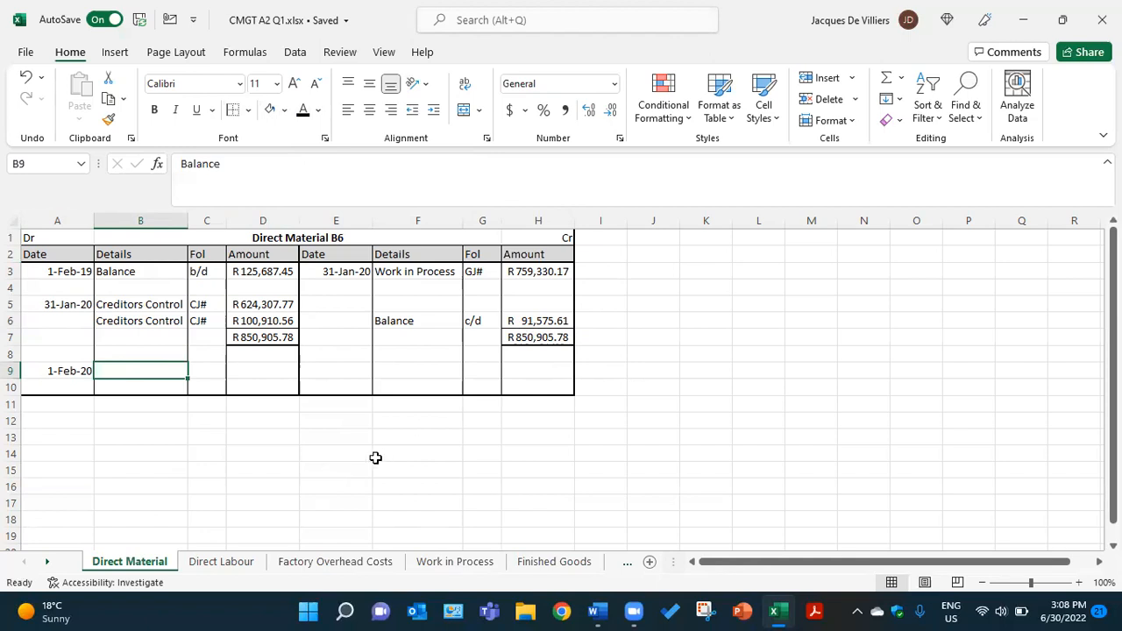
click(303, 111)
click(212, 377)
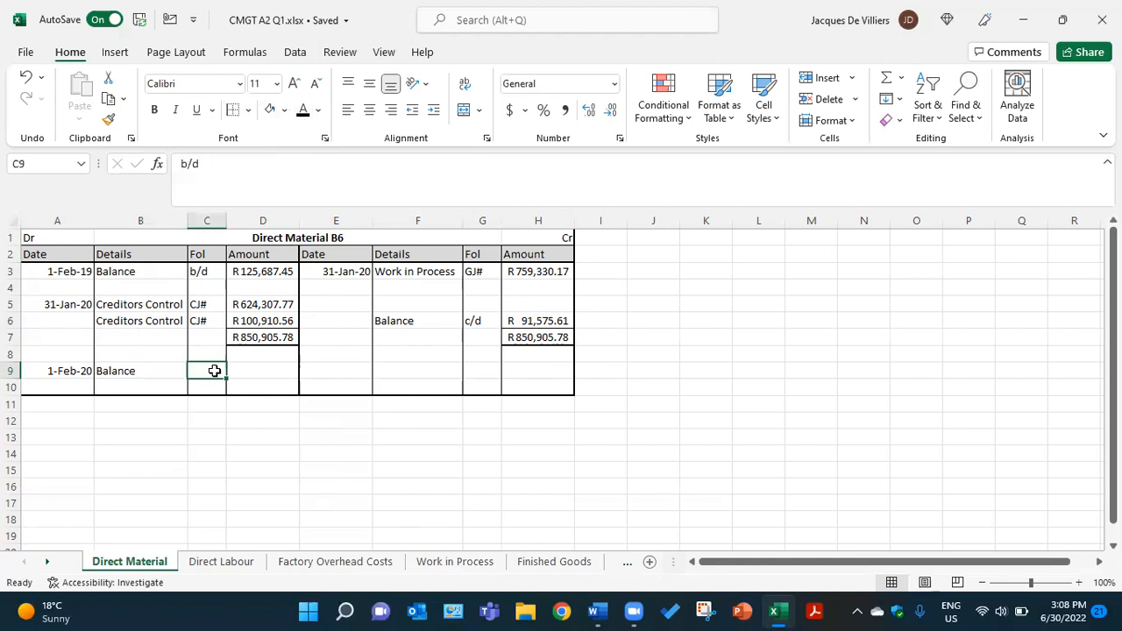
click(304, 111)
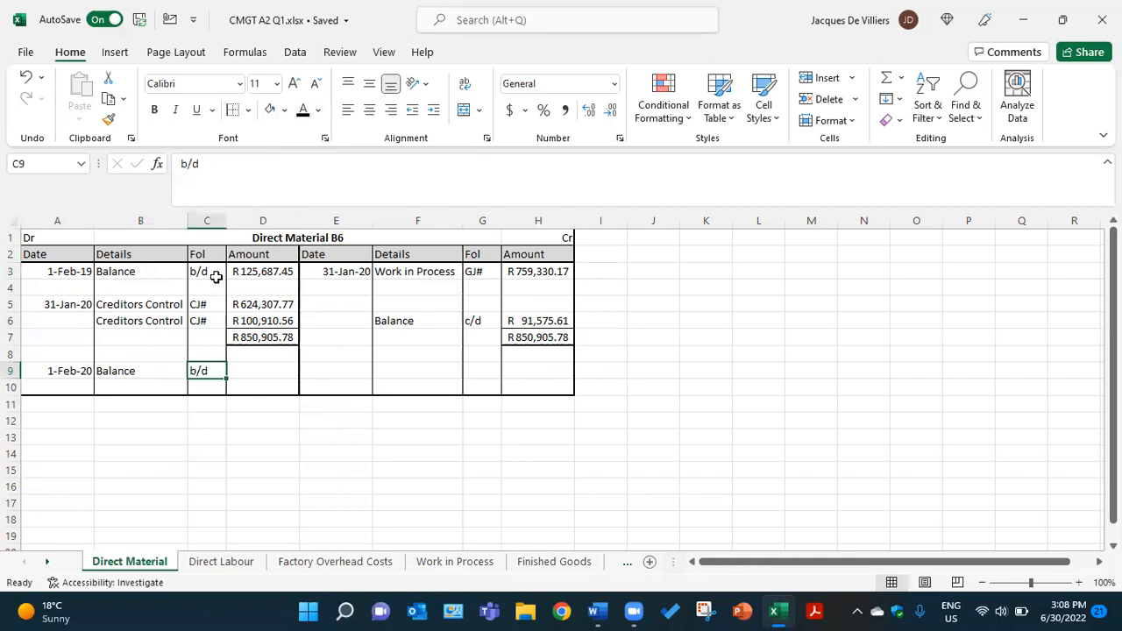
click(245, 370)
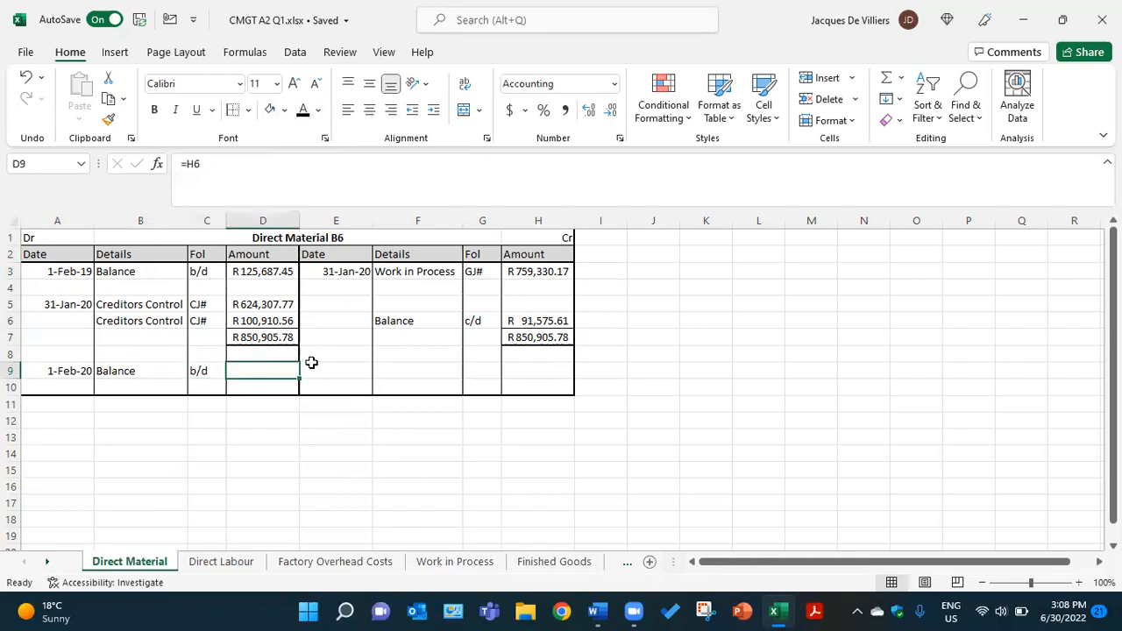
click(304, 111)
click(357, 491)
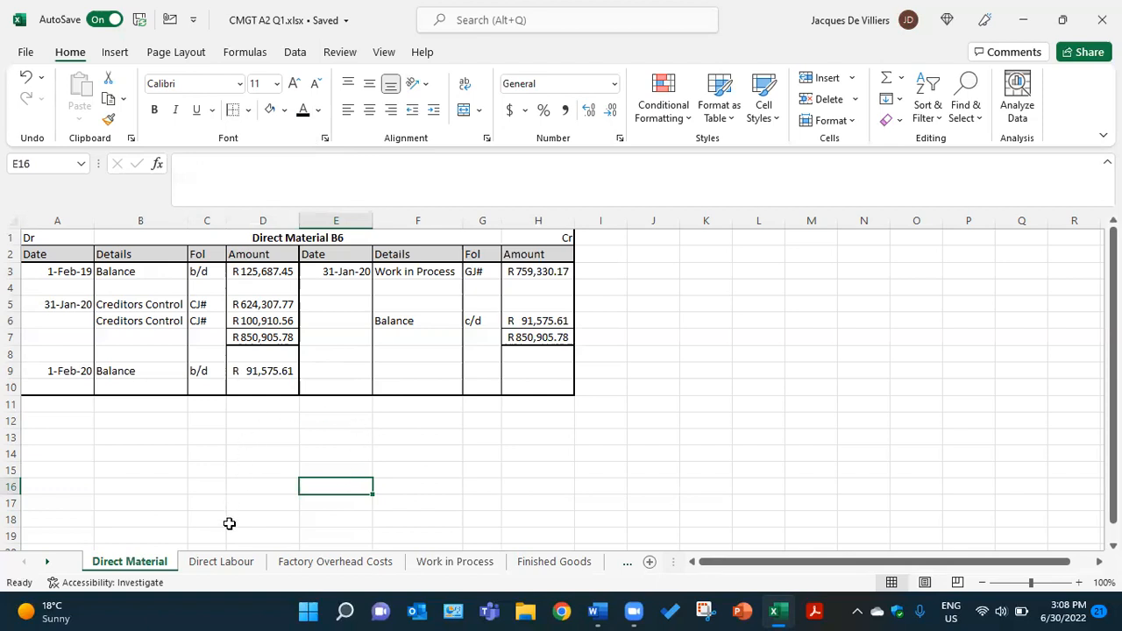
Open the Direct Labour sheet and check the direct labour wages and employer contributions in the Word document, returning to the Excel workbook
click(240, 562)
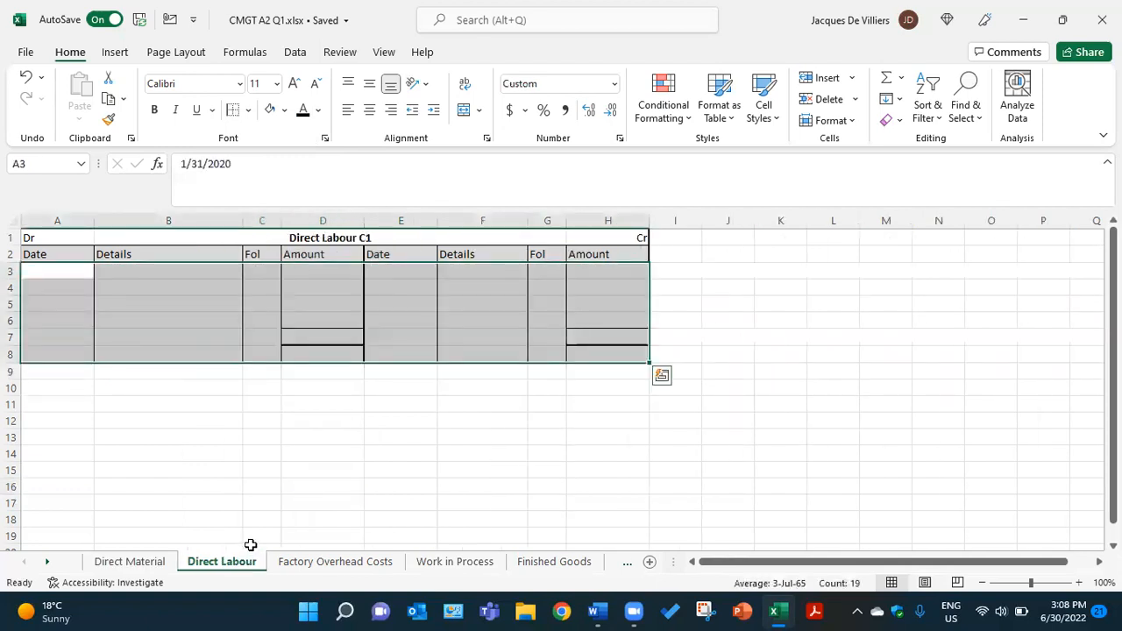
click(597, 611)
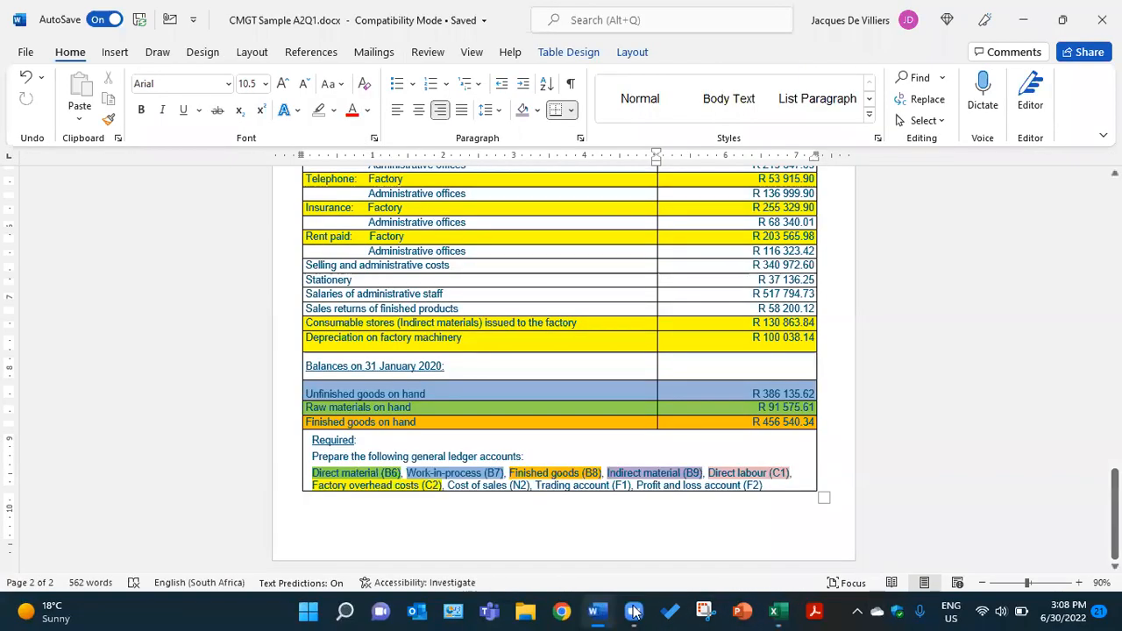
scroll(622, 377, up, 8)
scroll(622, 377, up, 5)
scroll(626, 378, down, 2)
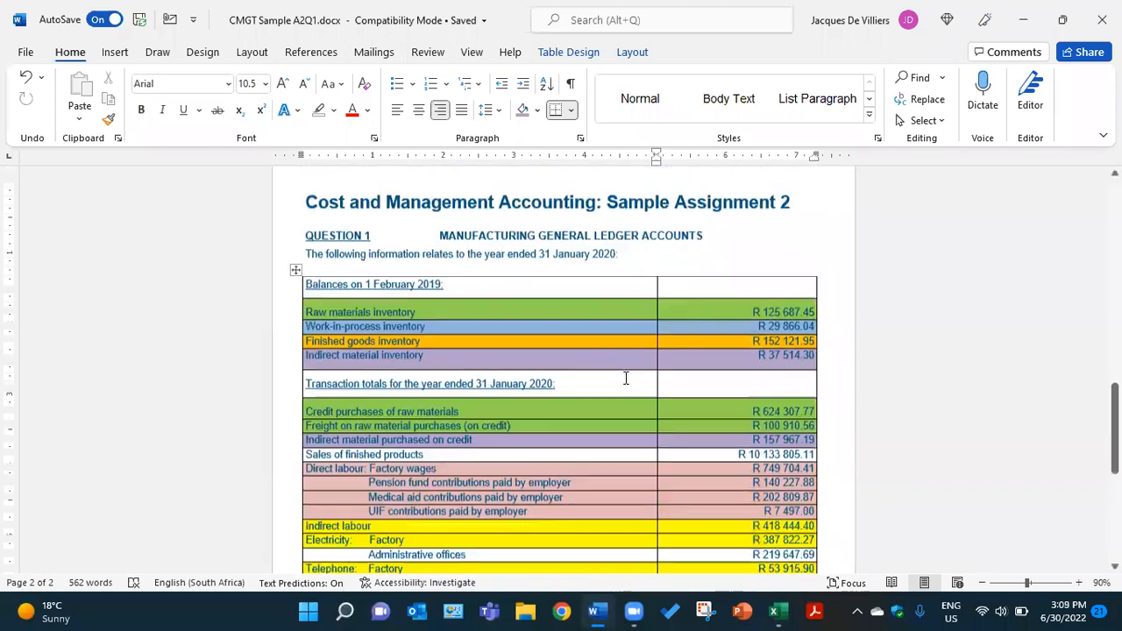
scroll(626, 378, down, 9)
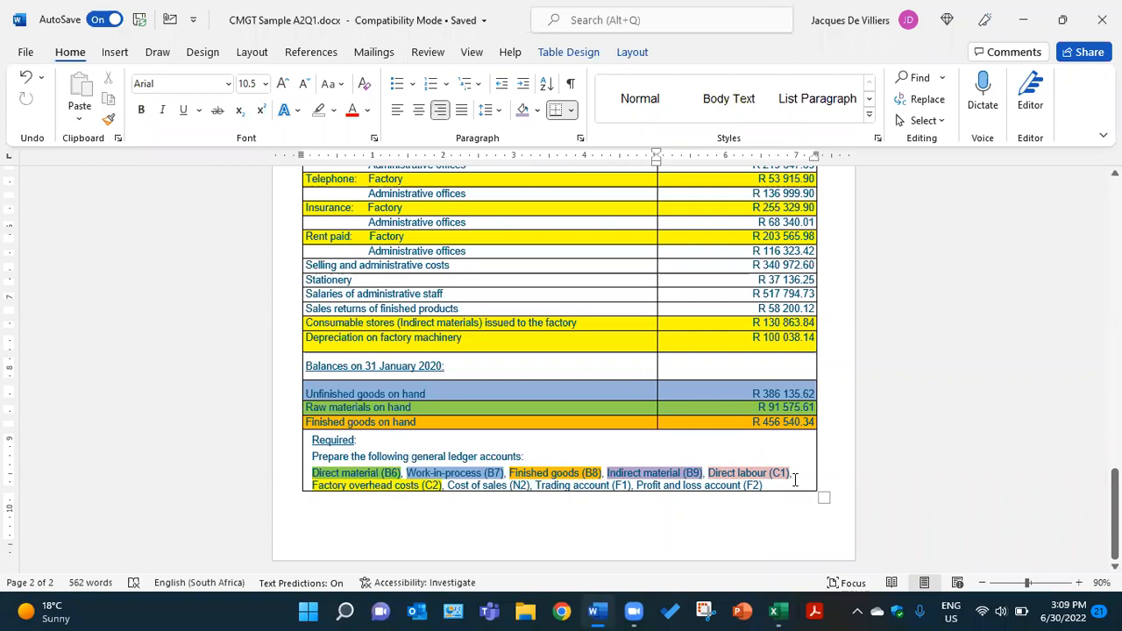
scroll(432, 387, up, 10)
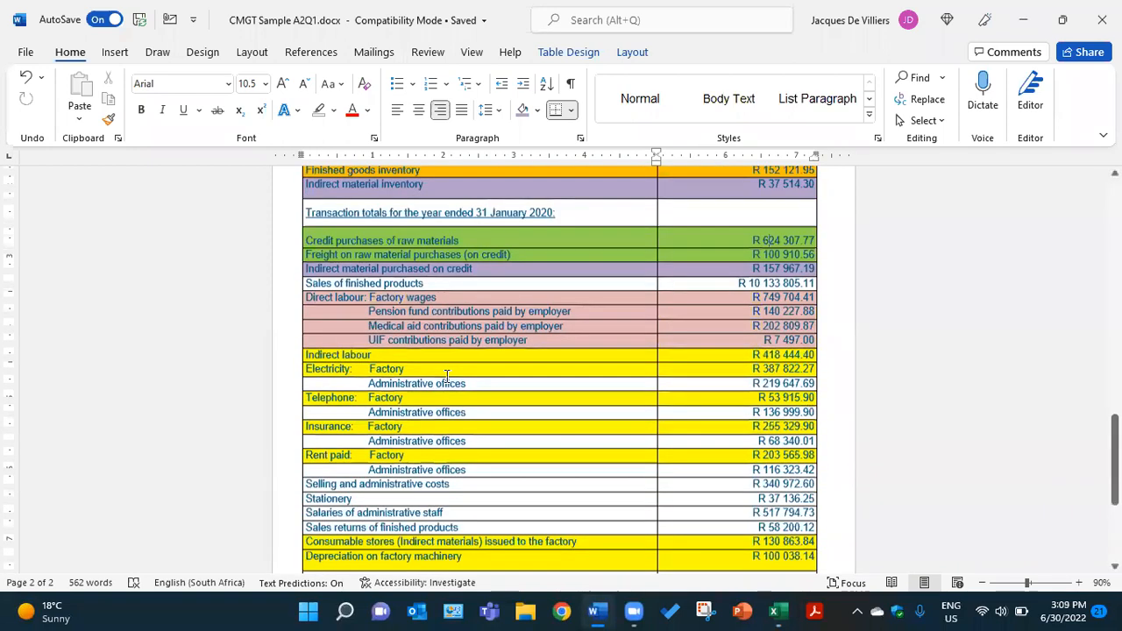
scroll(441, 345, down, 5)
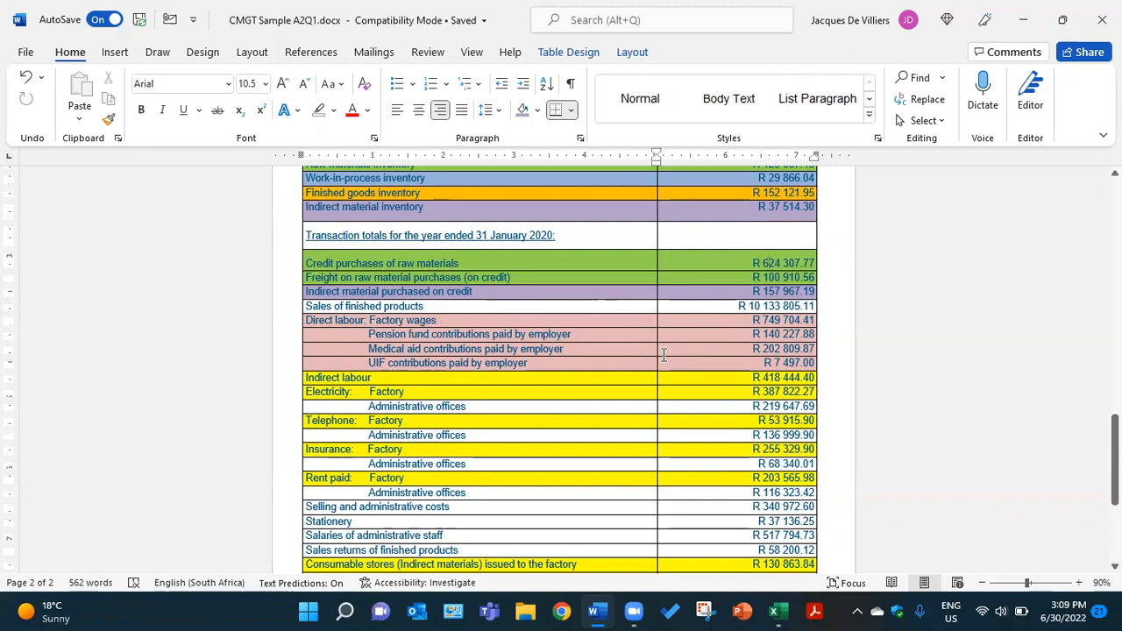
click(775, 611)
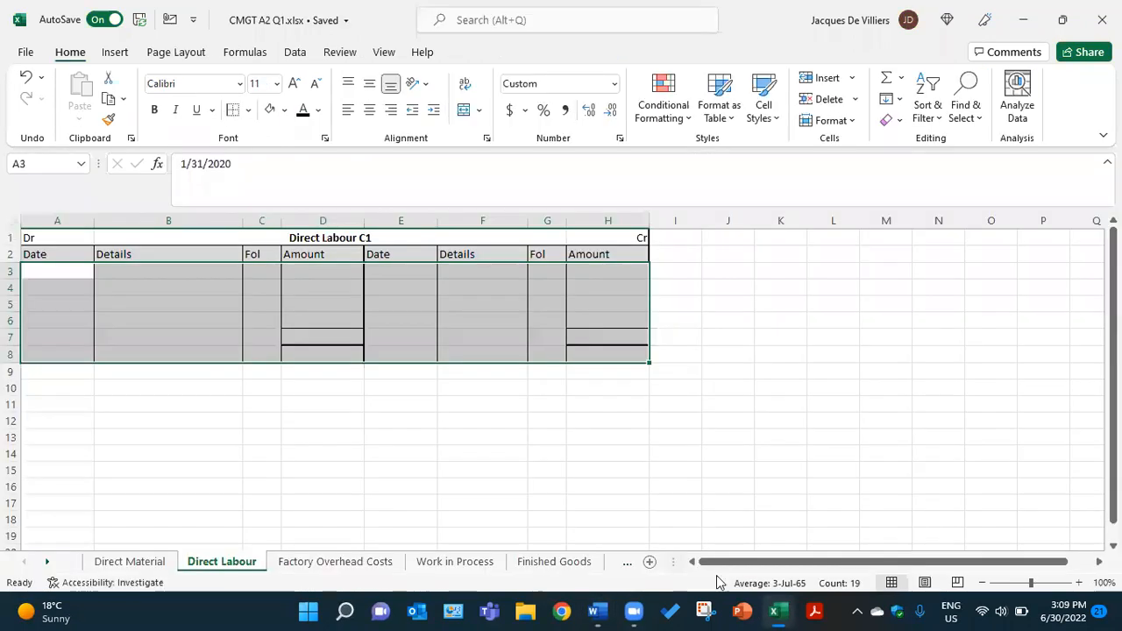
Apply the black font colour to the hidden date in A3 and detail in B3, showing 31-Jan-20 and Creditors for wages
click(64, 271)
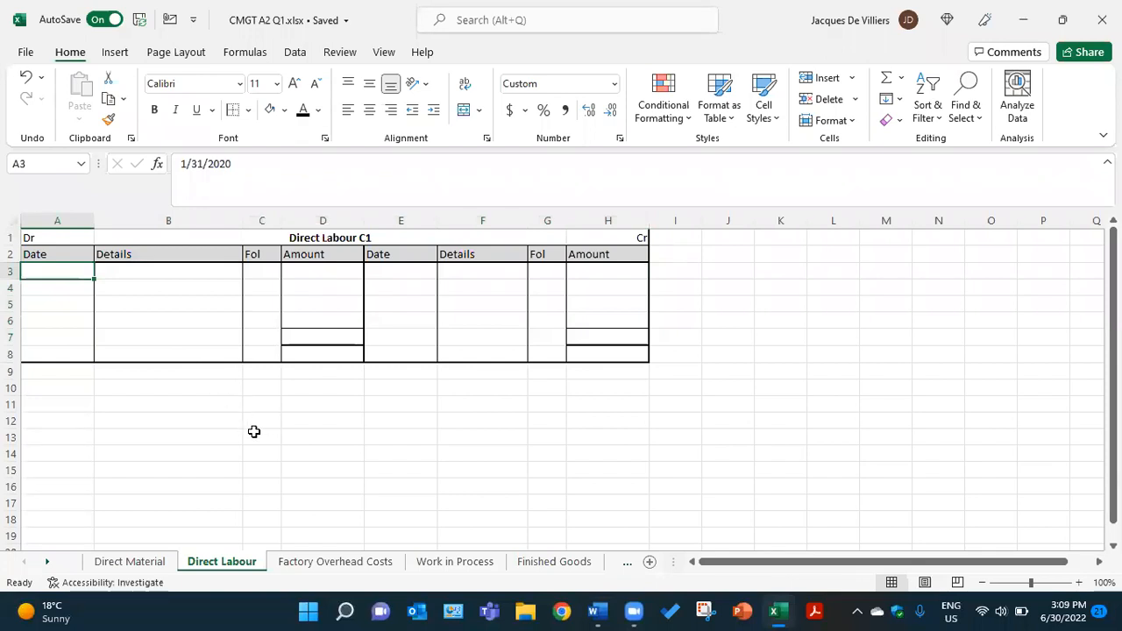
click(305, 114)
click(121, 272)
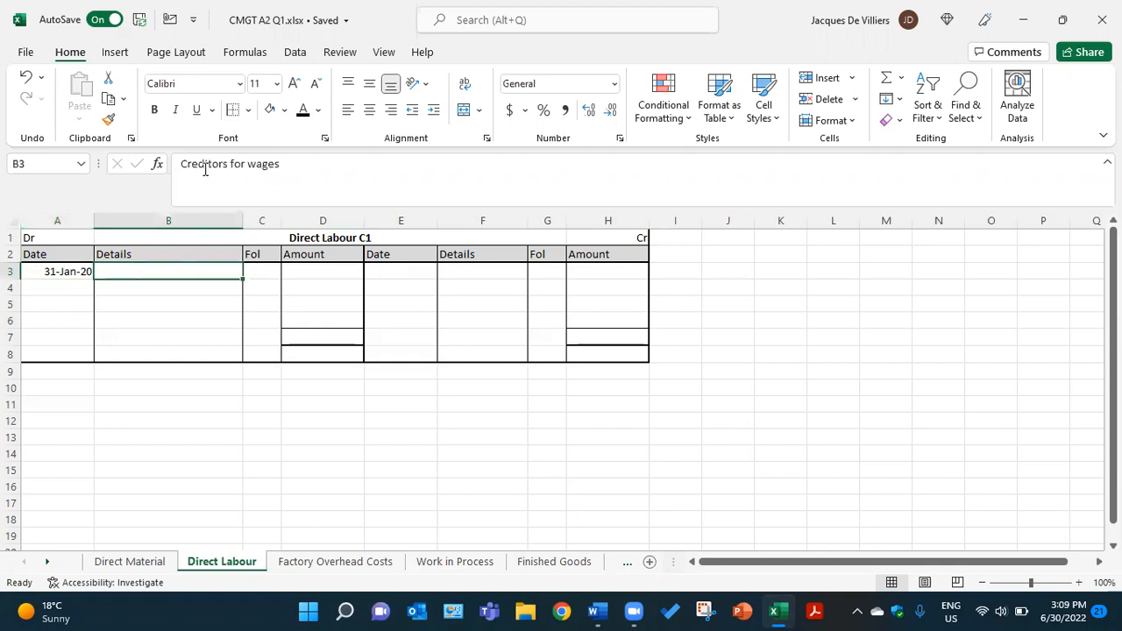
click(305, 112)
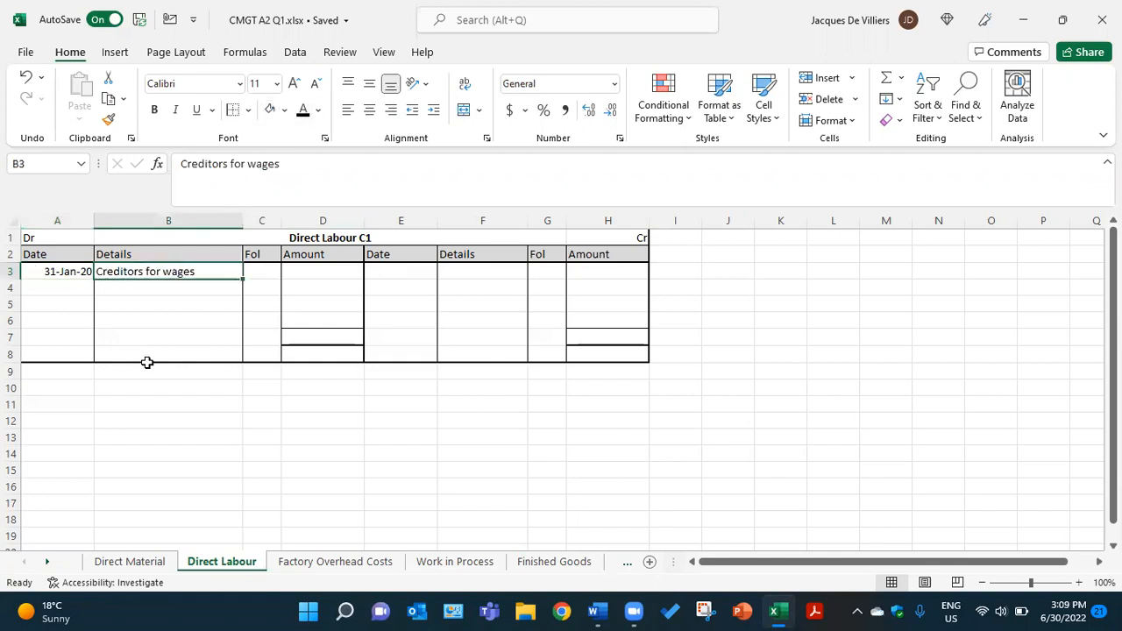
Apply the black font colour to the hidden details in B4:B6, showing the Pension Fund, Medical Aid and UIF contributions
click(136, 288)
click(302, 111)
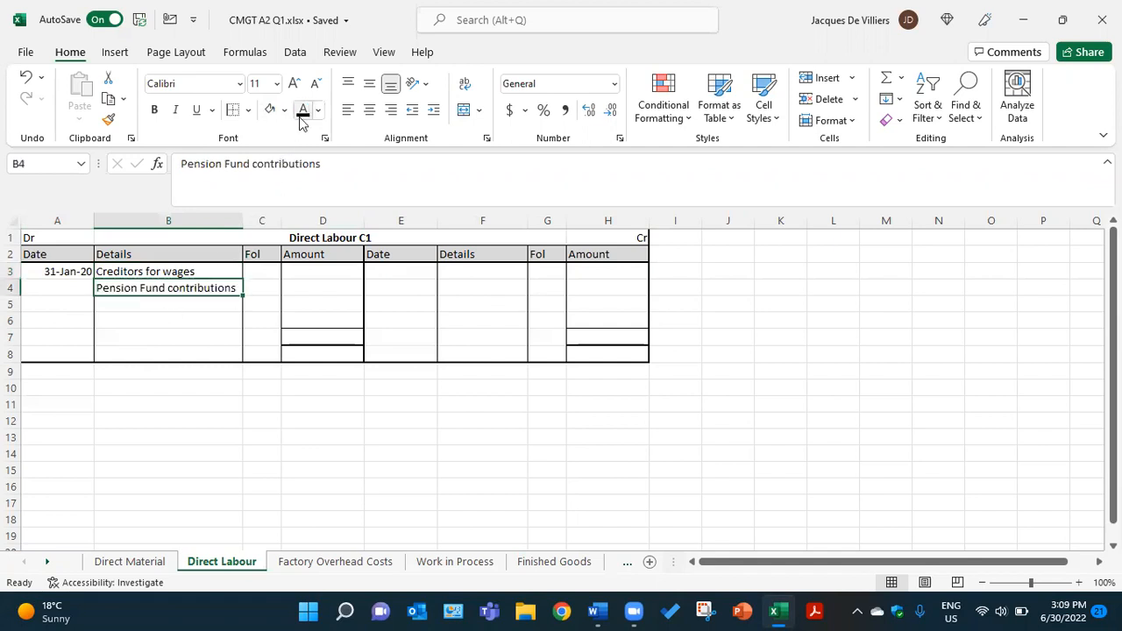
click(178, 305)
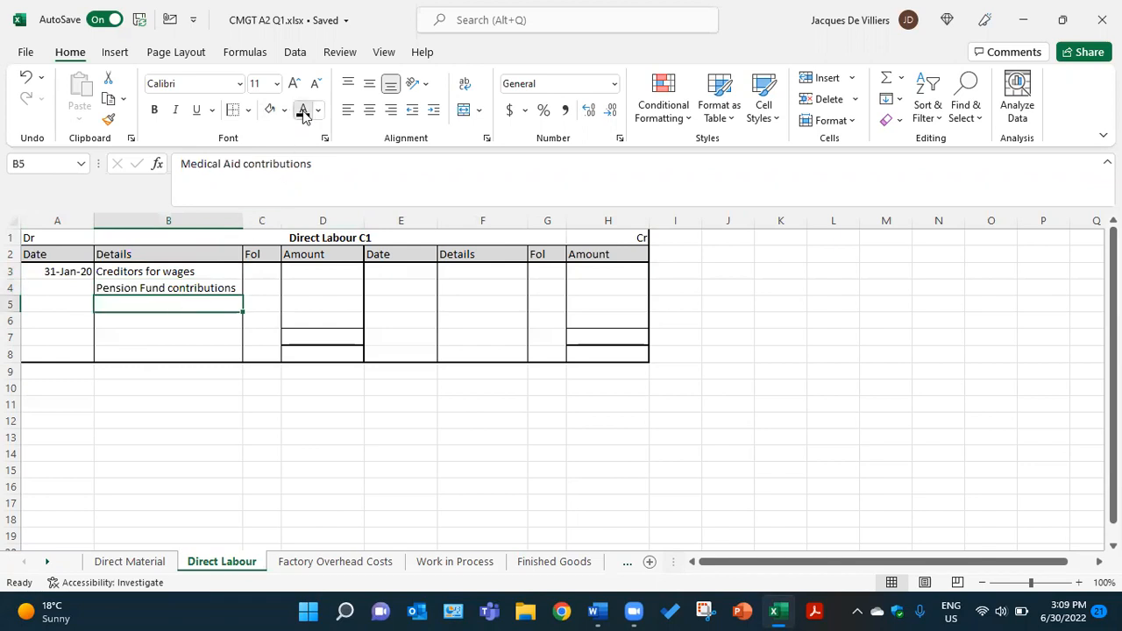
click(302, 112)
click(158, 323)
click(304, 112)
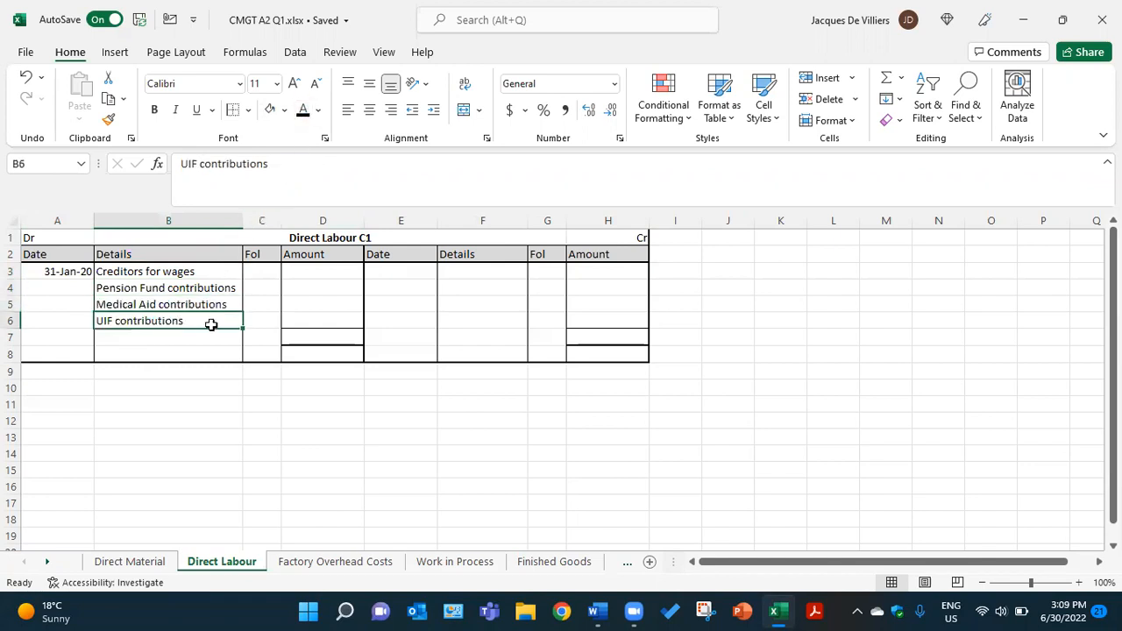
Apply the black font colour to the hidden folio references in C3:C6, showing GJ# for each debit entry
drag(267, 270, 263, 321)
click(302, 112)
click(259, 402)
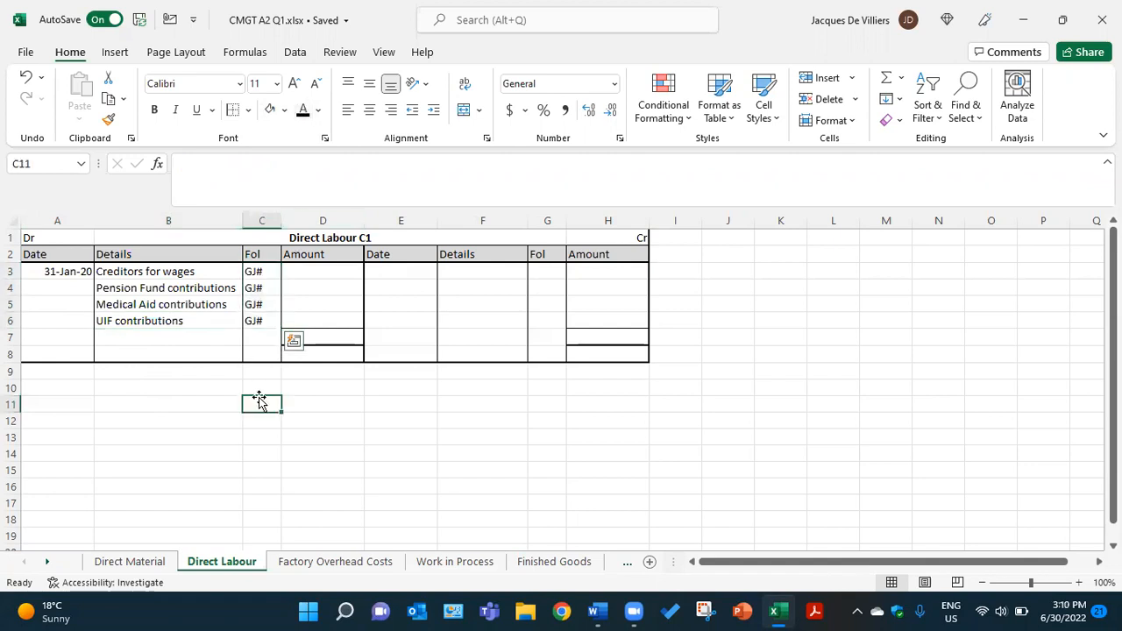
Apply the black font colour to the debit amounts in D3:D6, showing R749,704.41, R140,227.88, R202,809.87 and R7,497.00
click(301, 271)
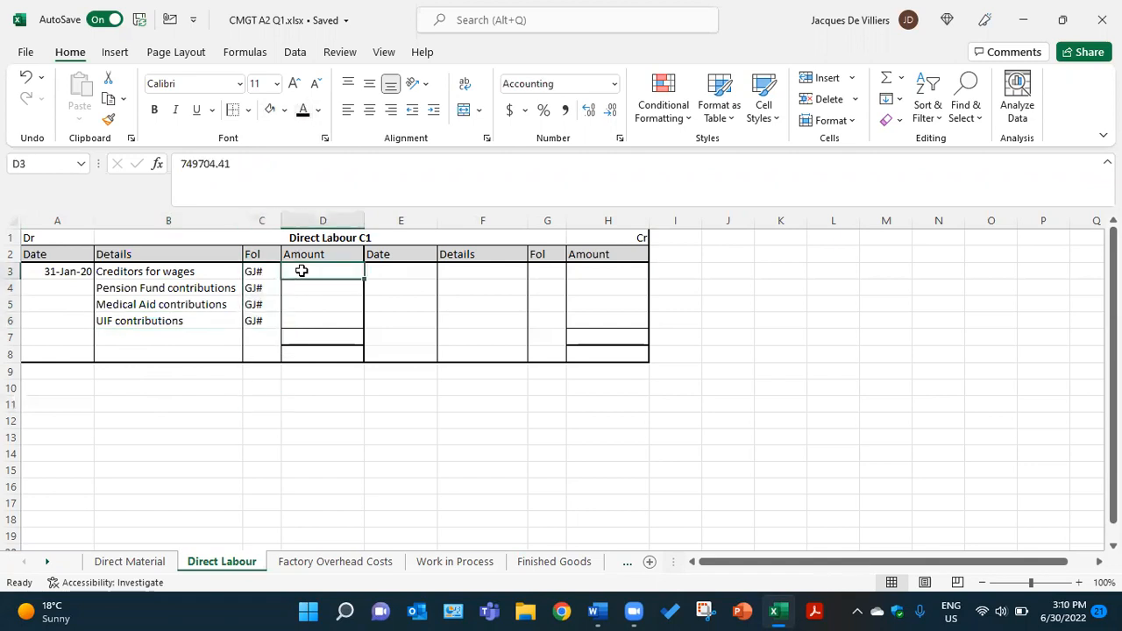
click(303, 112)
click(315, 289)
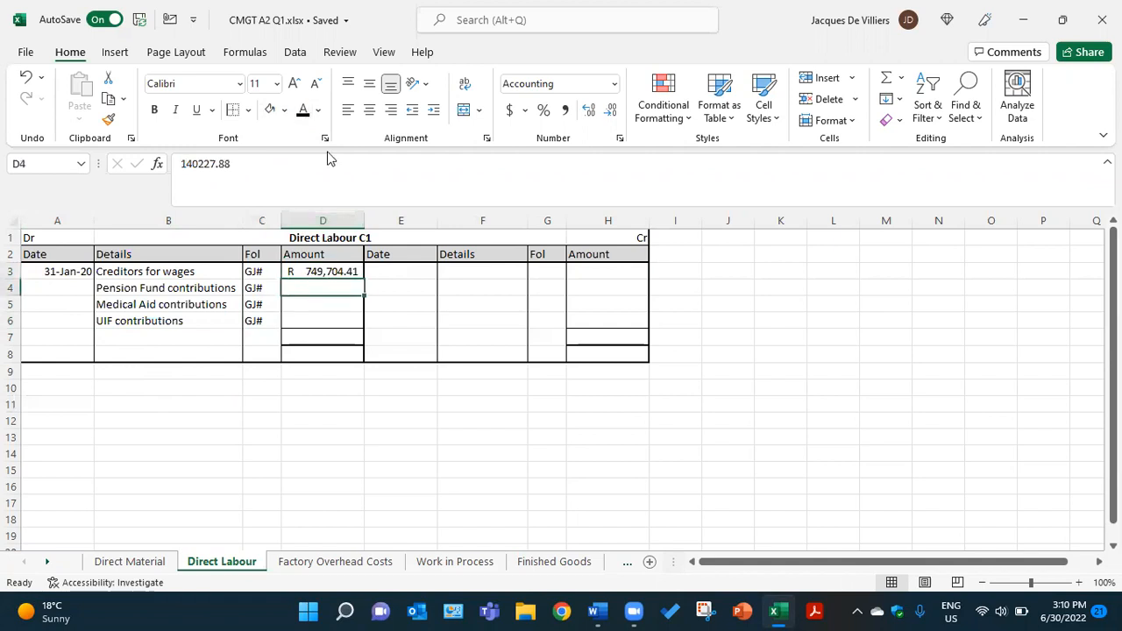
click(302, 112)
click(325, 305)
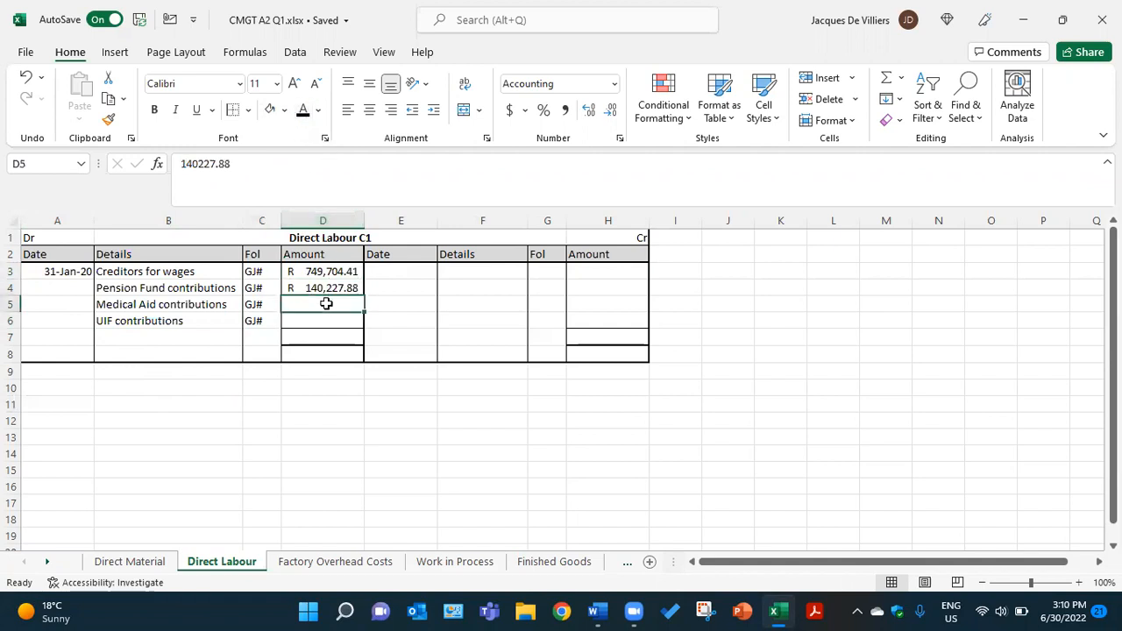
click(303, 112)
click(320, 319)
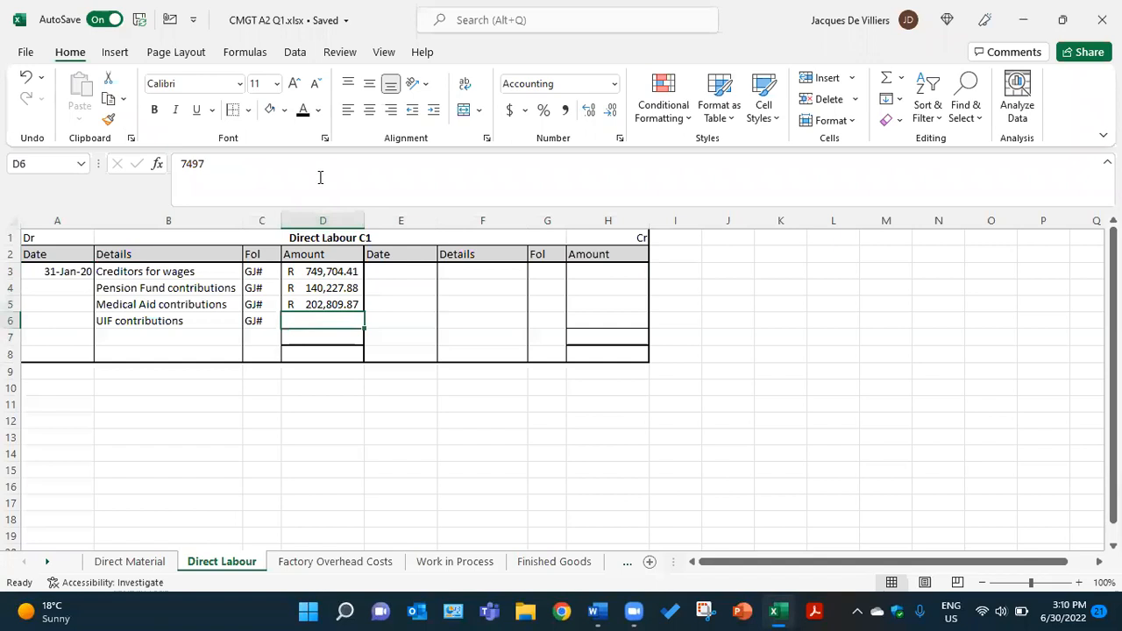
click(302, 111)
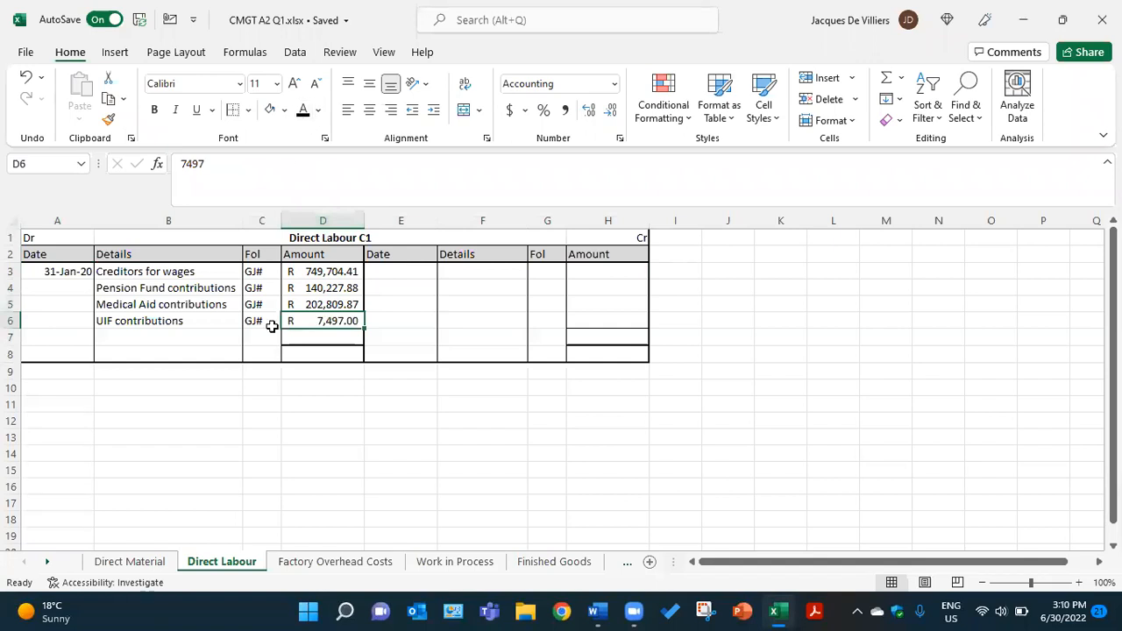
Apply the black font colour to the hidden account totals in D7 and H7, showing R1,100,239.16 on both sides
click(341, 335)
click(303, 111)
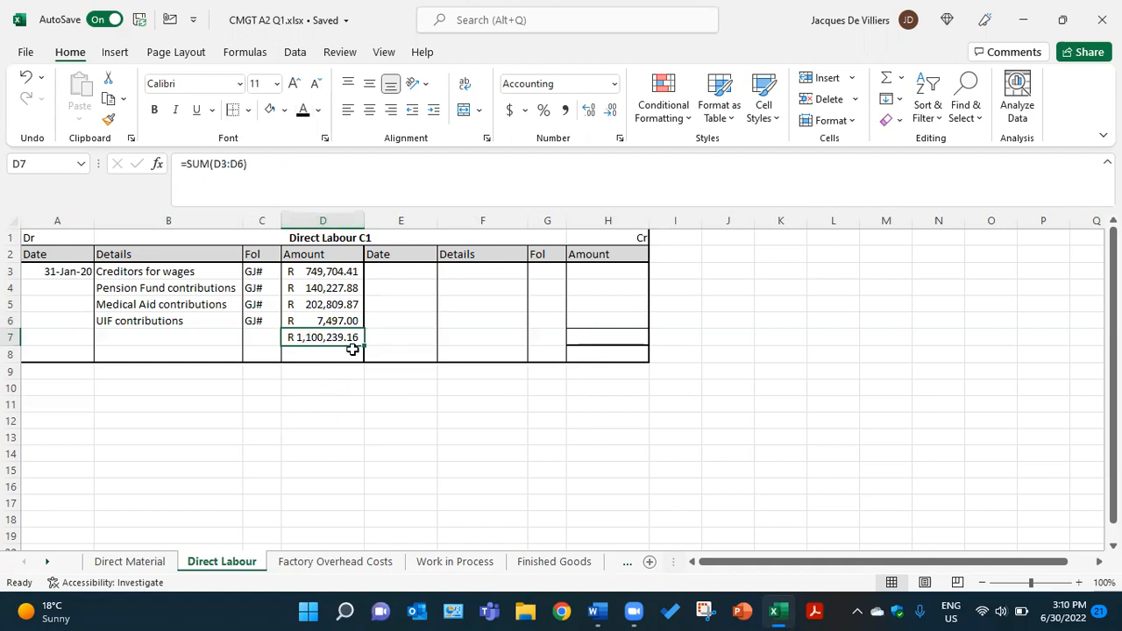
click(595, 340)
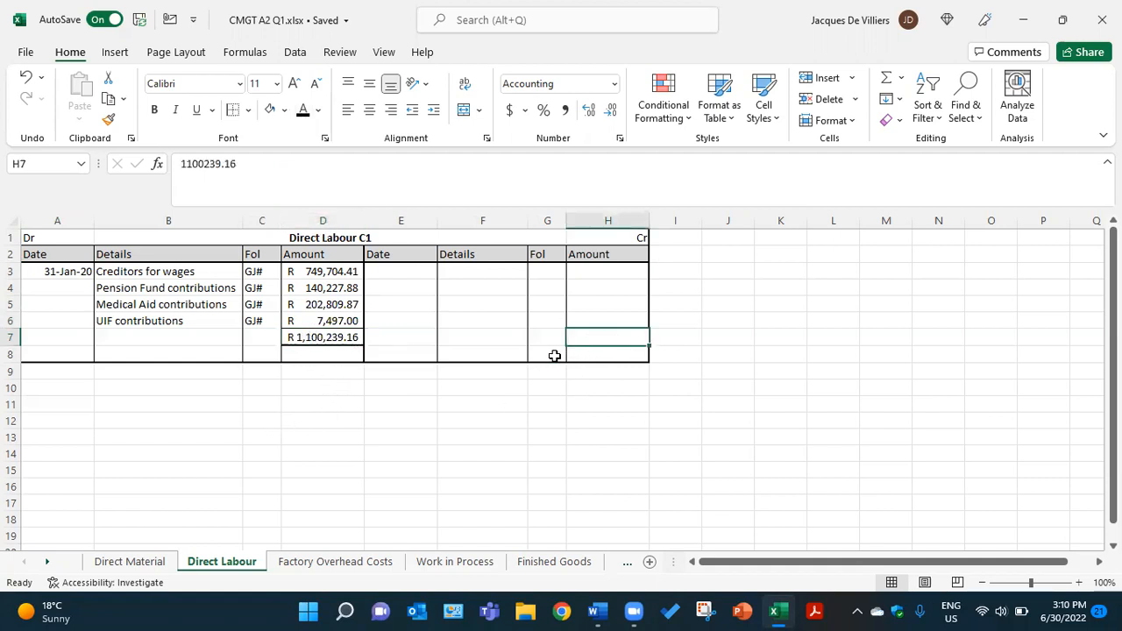
click(302, 111)
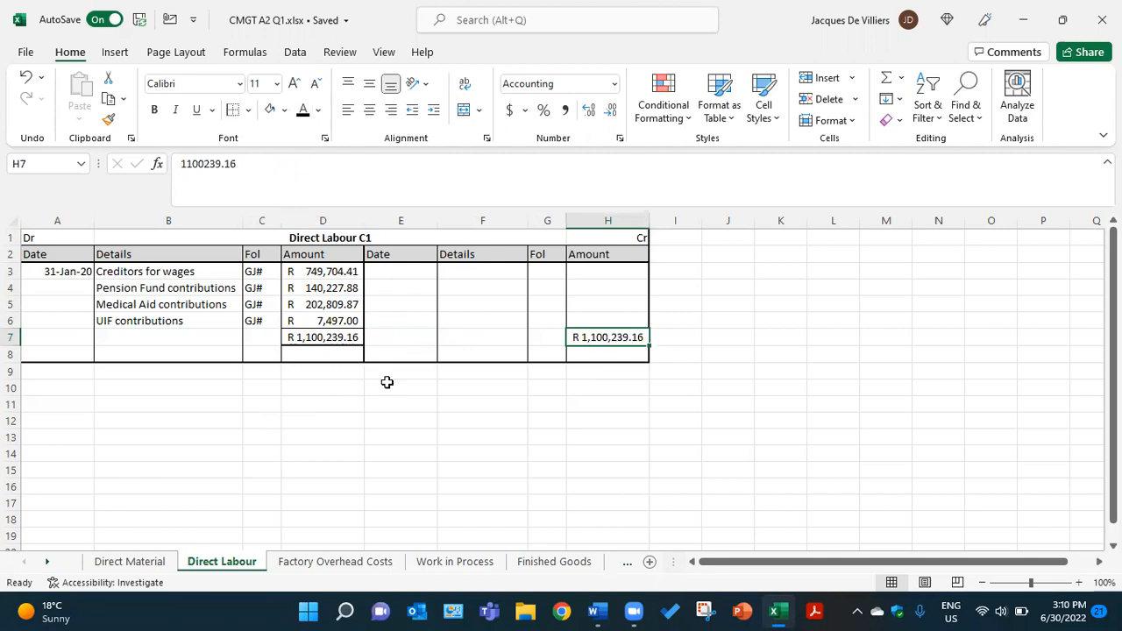
Apply the black font colour to the hidden credit entry in E3:H3, showing 31-Jan-20, Work in Process, GJ#, R1,100,239.16
click(421, 266)
click(302, 111)
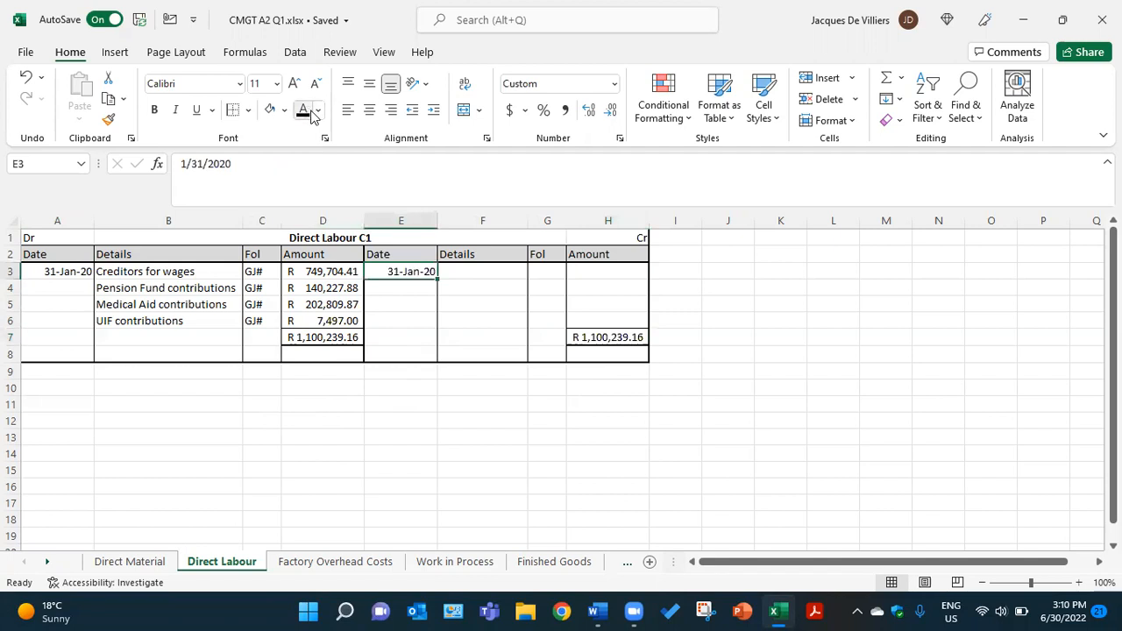
click(456, 270)
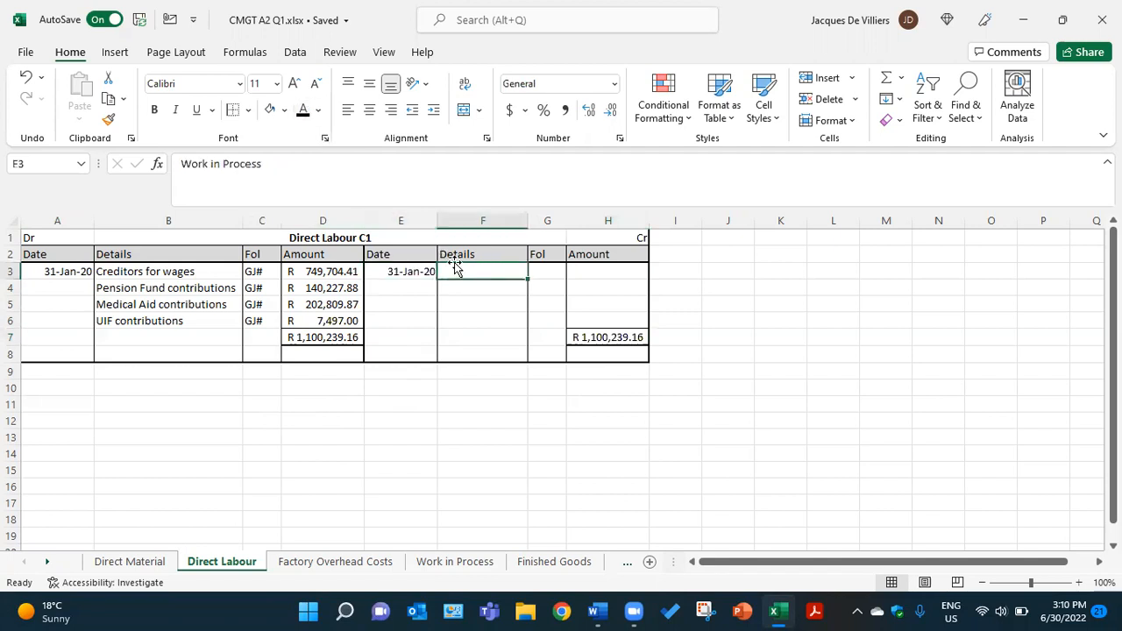
click(302, 111)
click(538, 273)
click(303, 111)
click(604, 268)
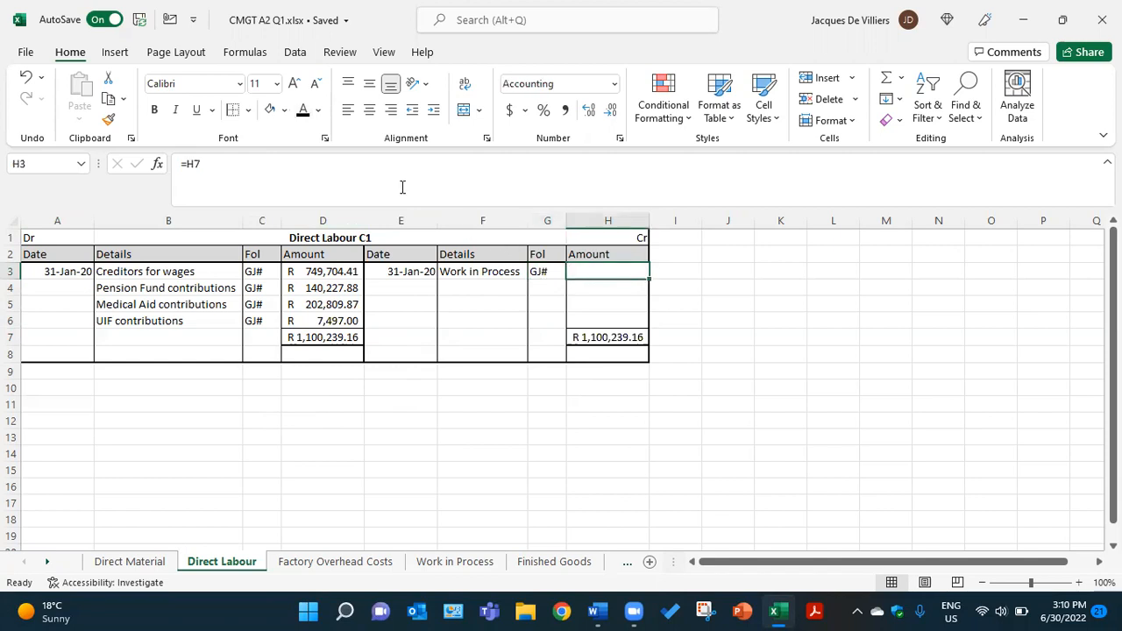
click(303, 111)
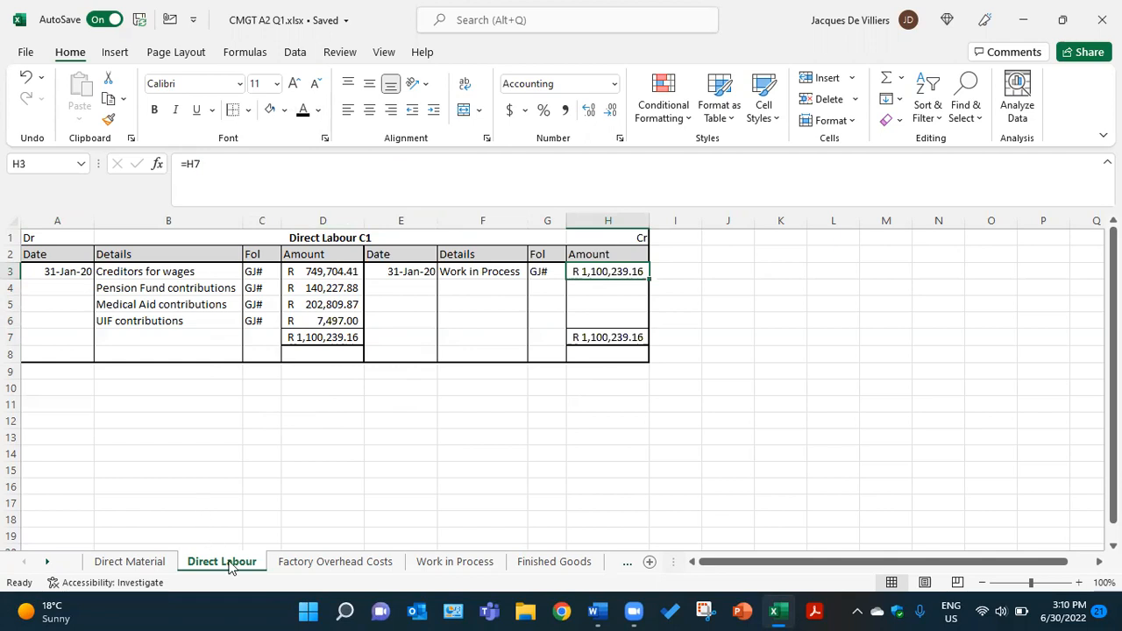
Open the Factory Overhead Costs sheet, then switch to the Word document to check the required accounts and their colour coding
click(321, 565)
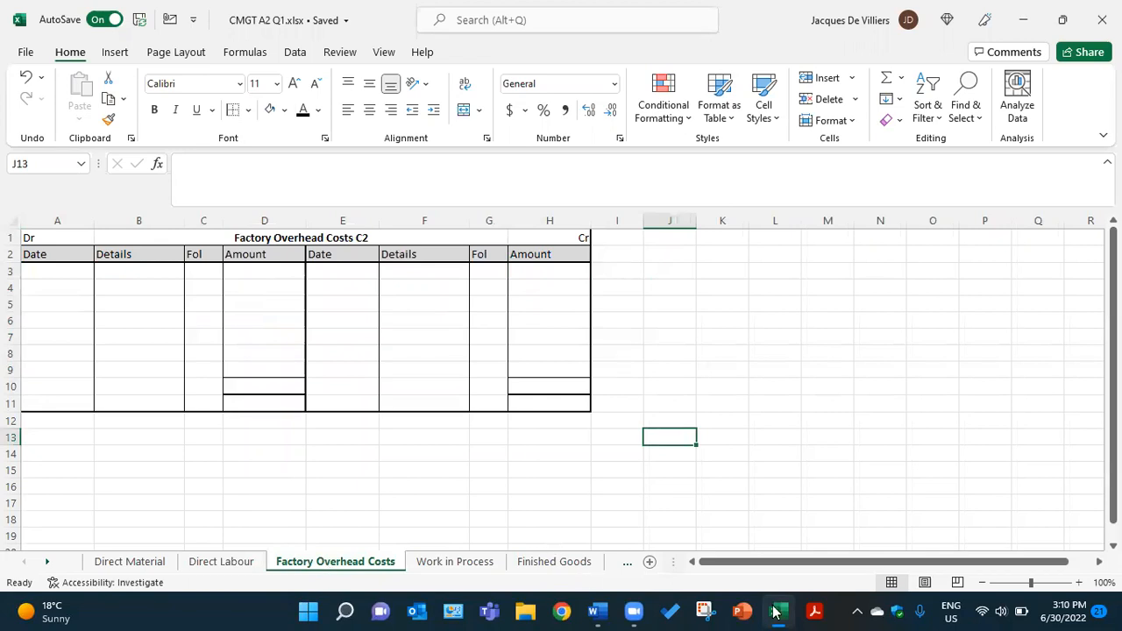
click(596, 611)
scroll(320, 452, down, 5)
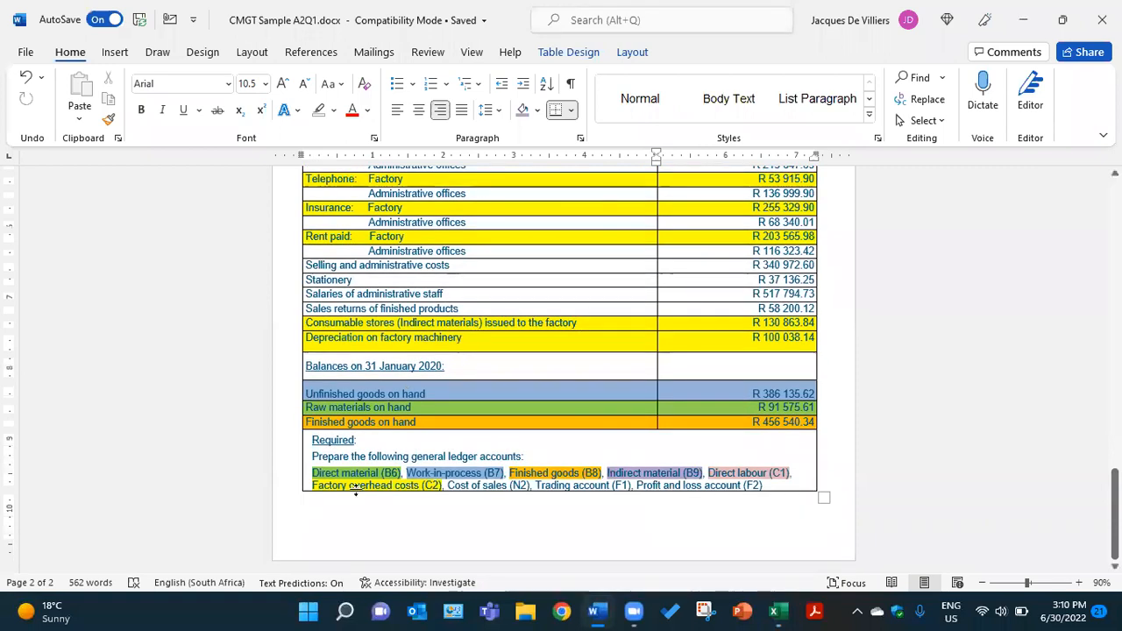
scroll(399, 485, up, 7)
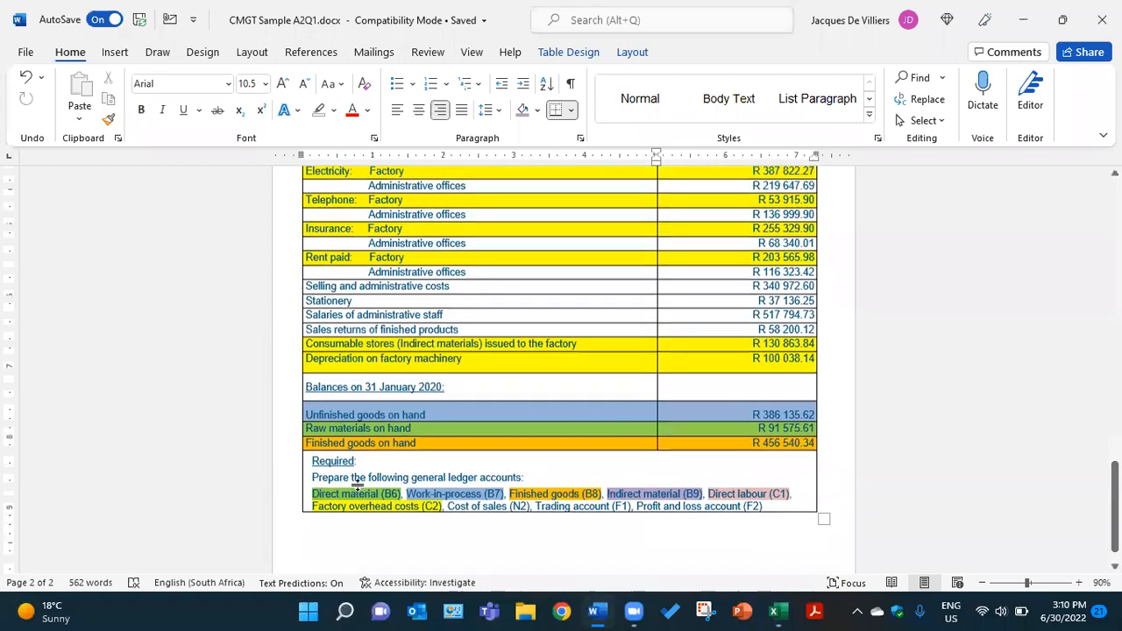
scroll(399, 372, down, 4)
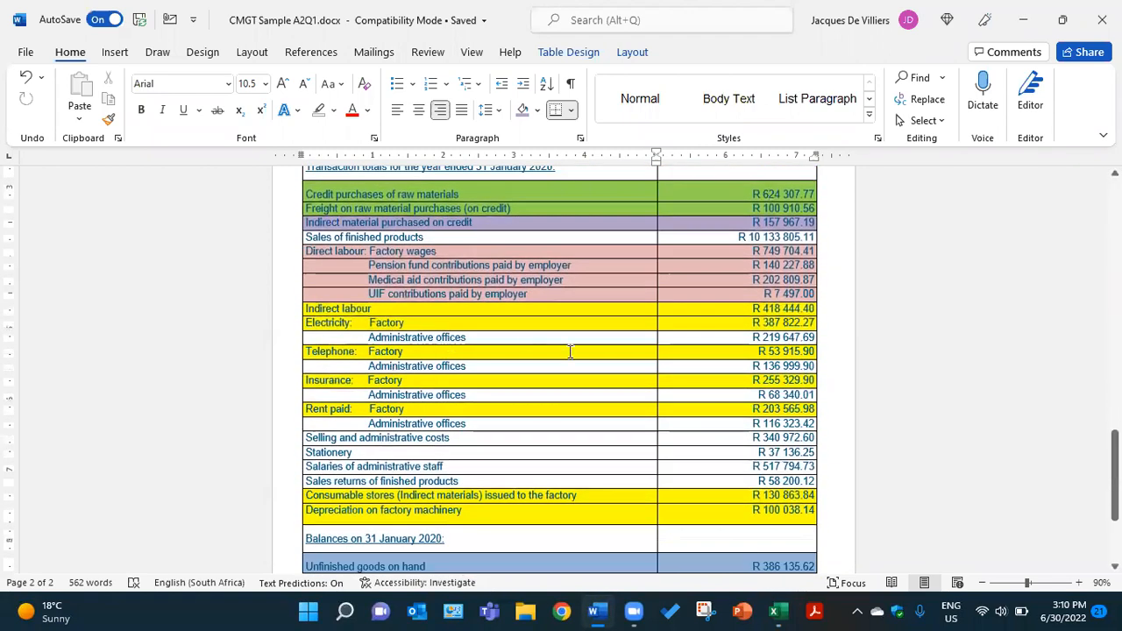
Examine the yellow factory overhead items in the transaction table, including indirect labour, factory electricity and telephone, then return to the Excel workbook
double_click(662, 309)
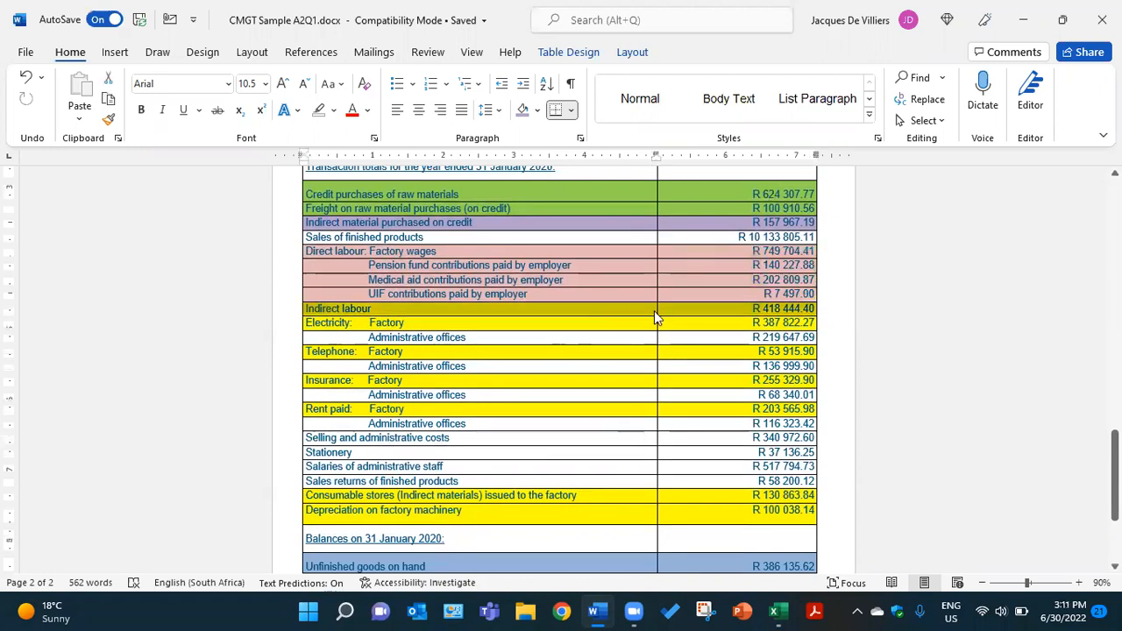
scroll(521, 377, down, 3)
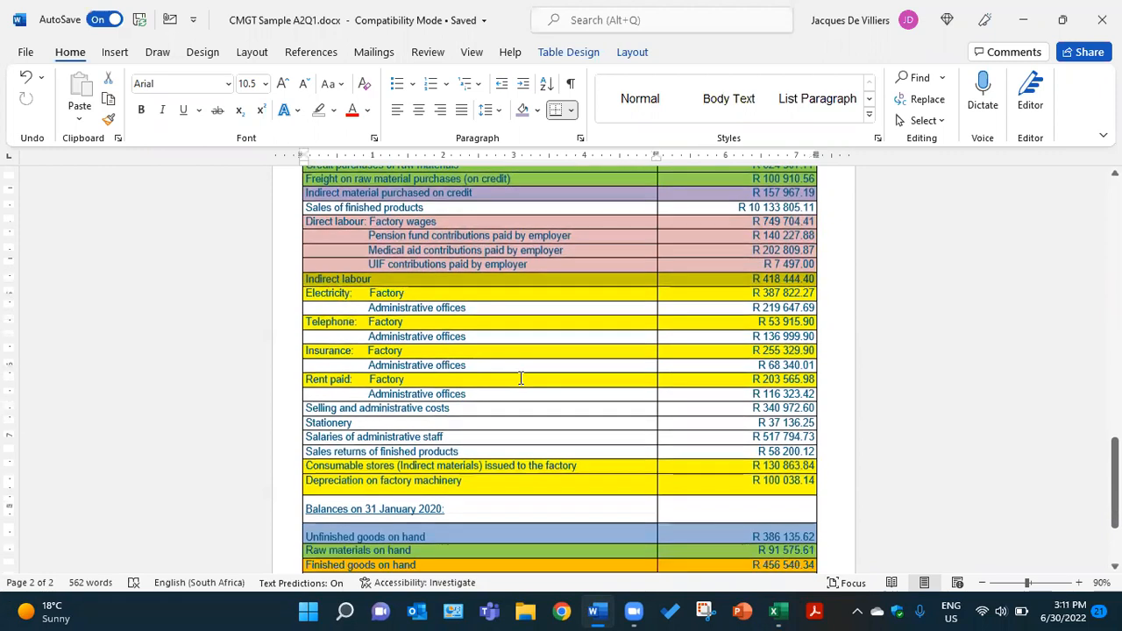
scroll(521, 378, up, 2)
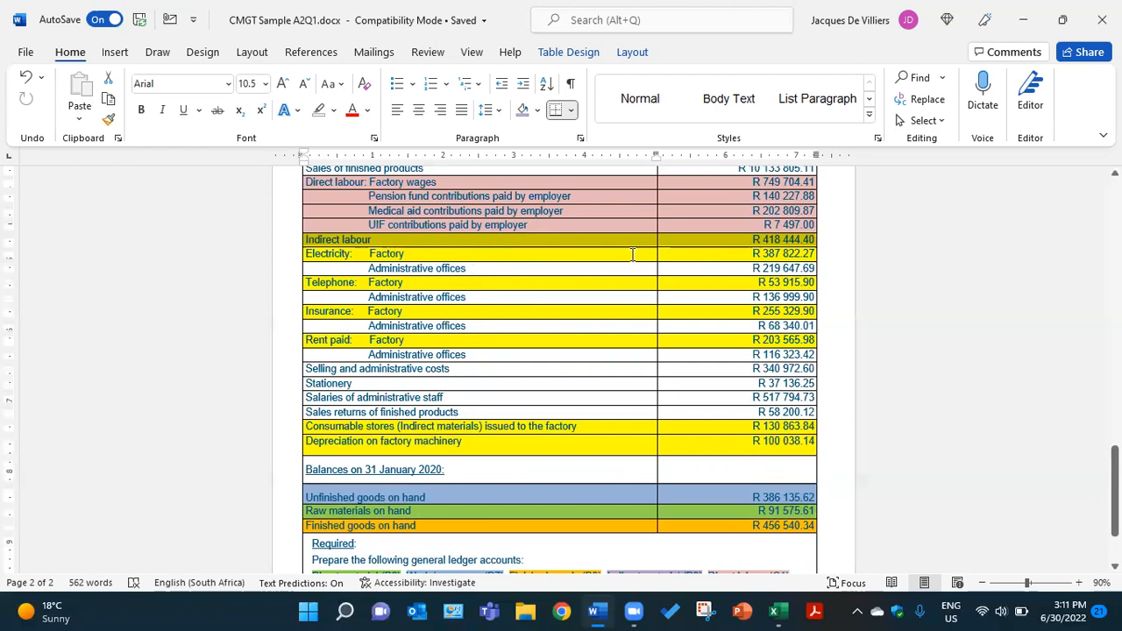
drag(662, 254, 667, 258)
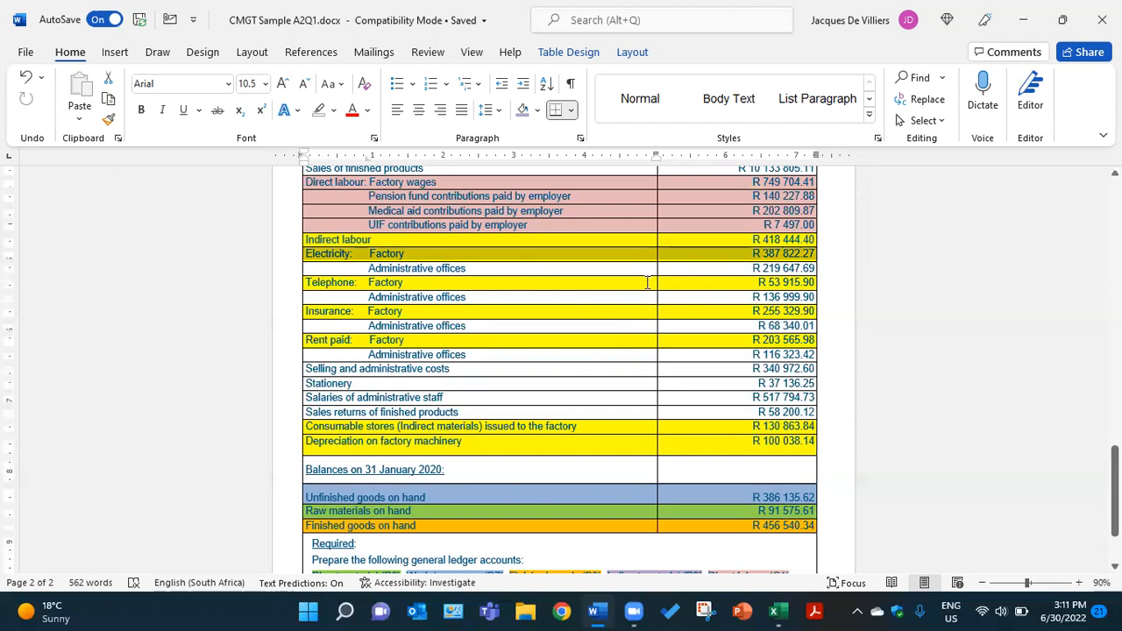
drag(647, 282, 668, 282)
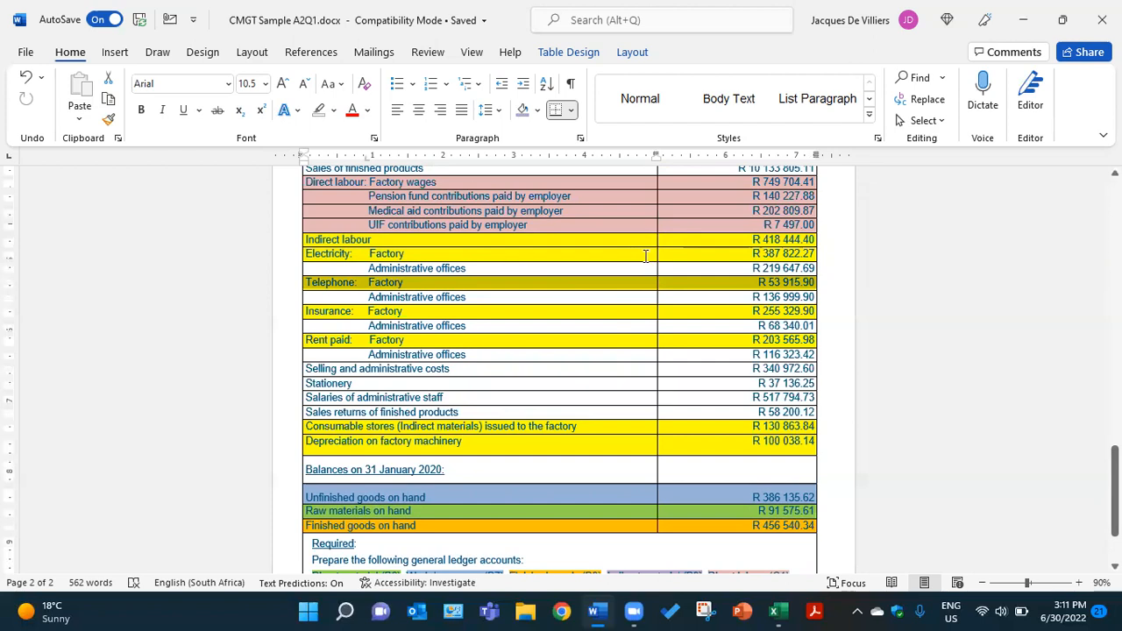
scroll(554, 405, down, 3)
scroll(557, 402, up, 3)
scroll(616, 431, down, 2)
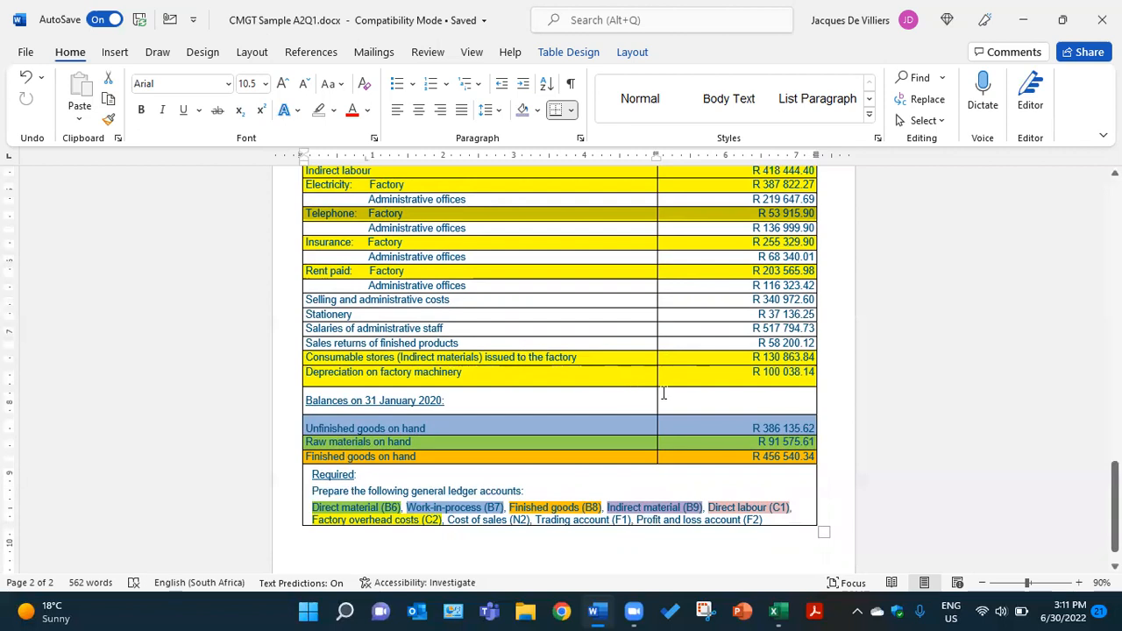
scroll(609, 334, up, 2)
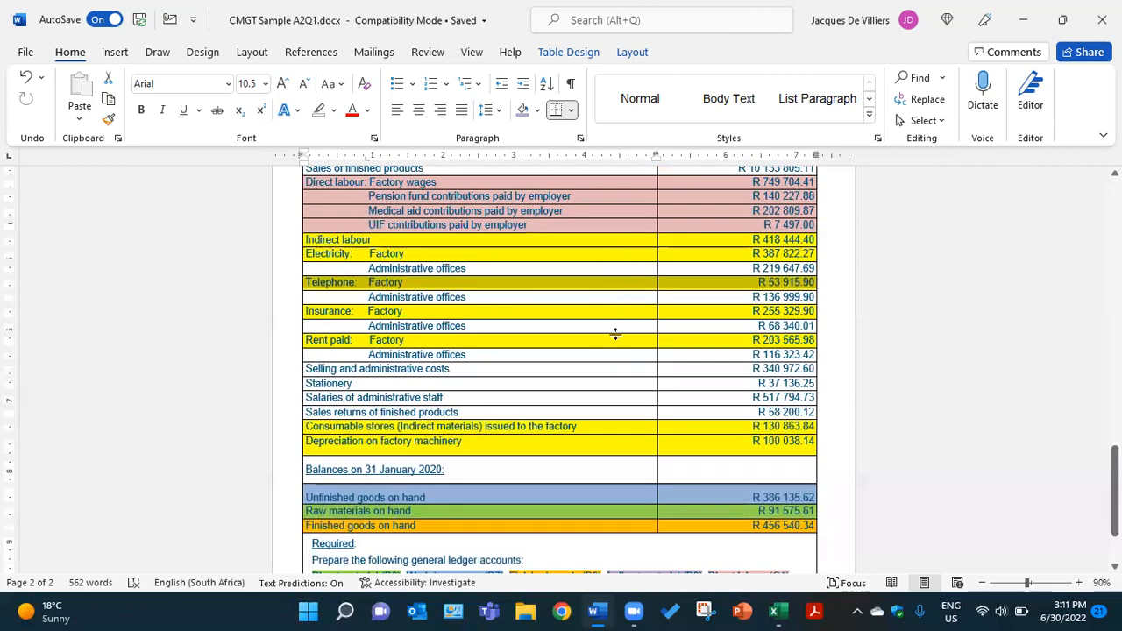
scroll(626, 442, down, 3)
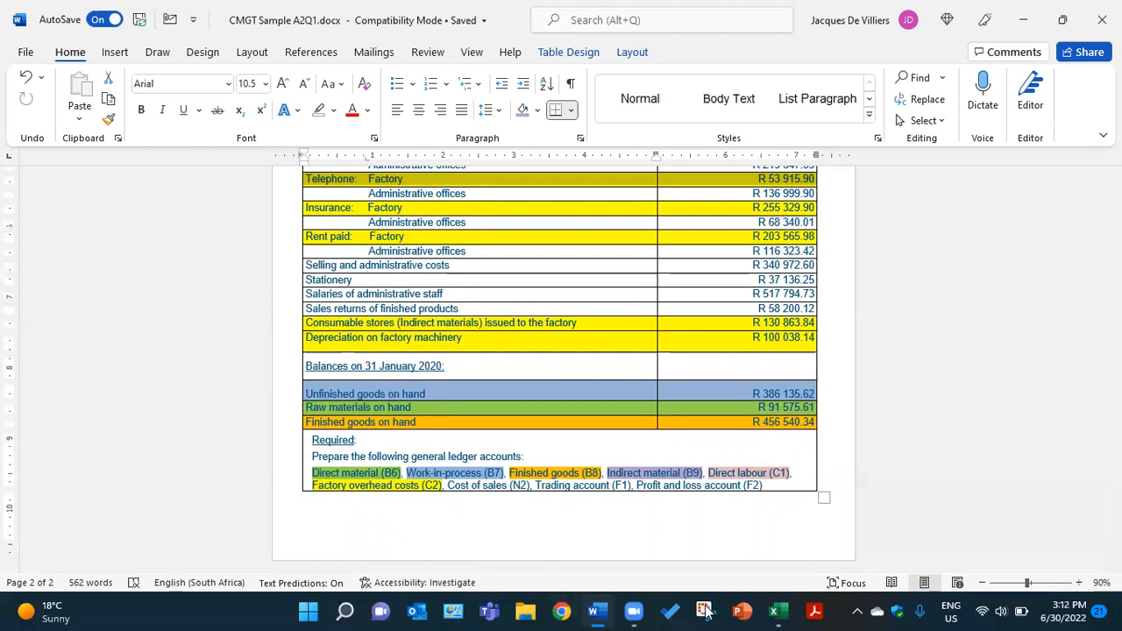
click(777, 611)
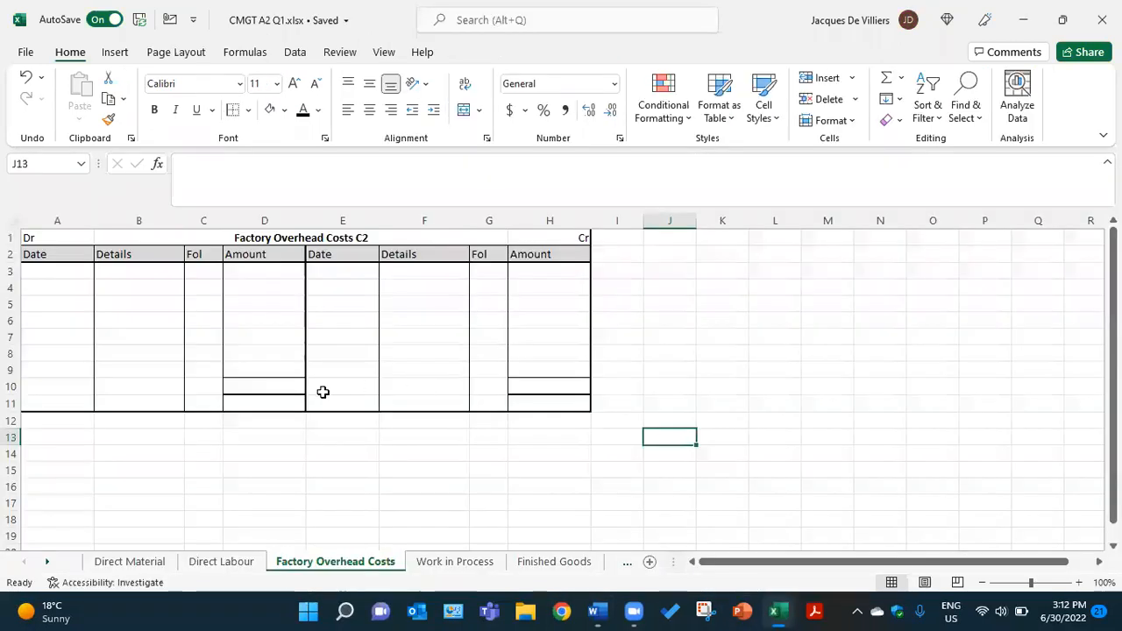
Apply the black font colour to the hidden date in A3 and detail in B3, showing 31-Jan-20 and Indirect Labour
click(58, 272)
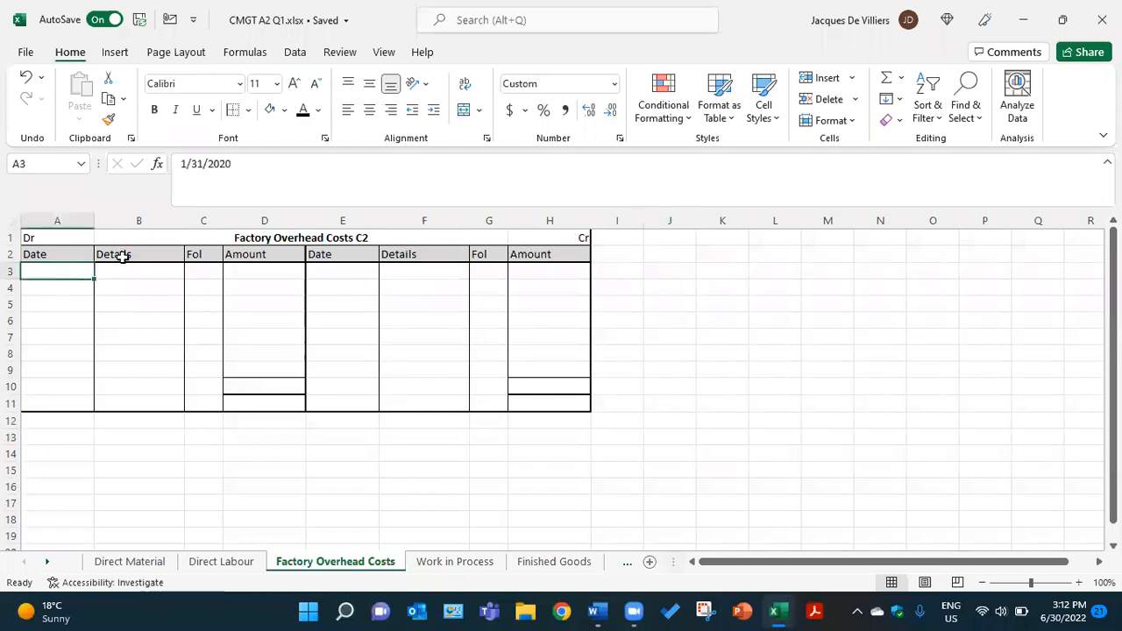
click(303, 112)
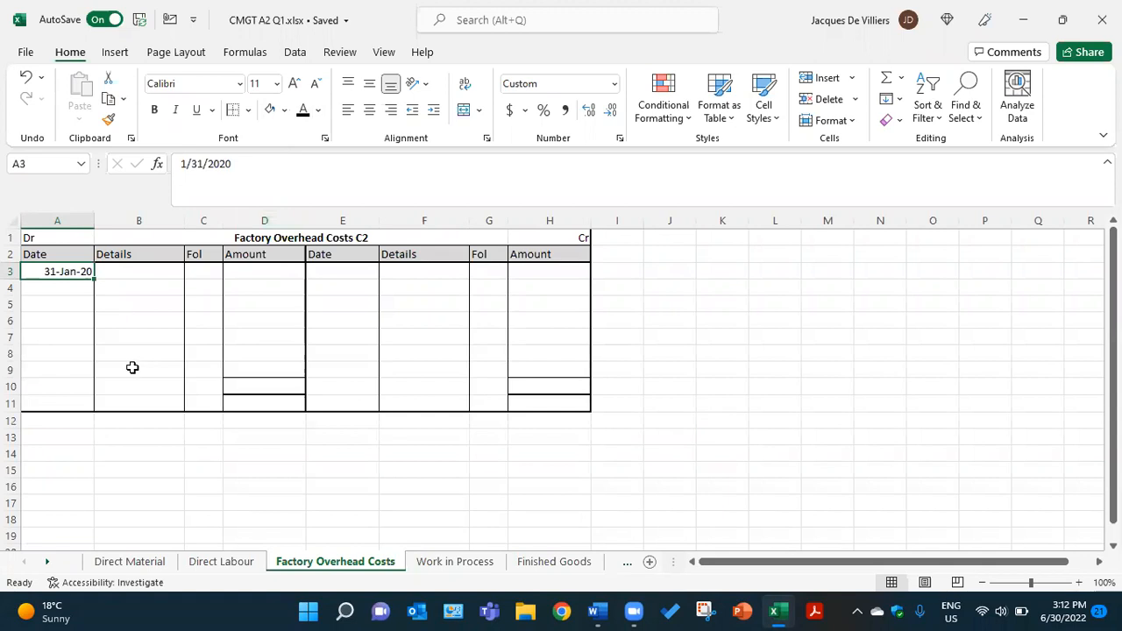
click(128, 271)
click(304, 110)
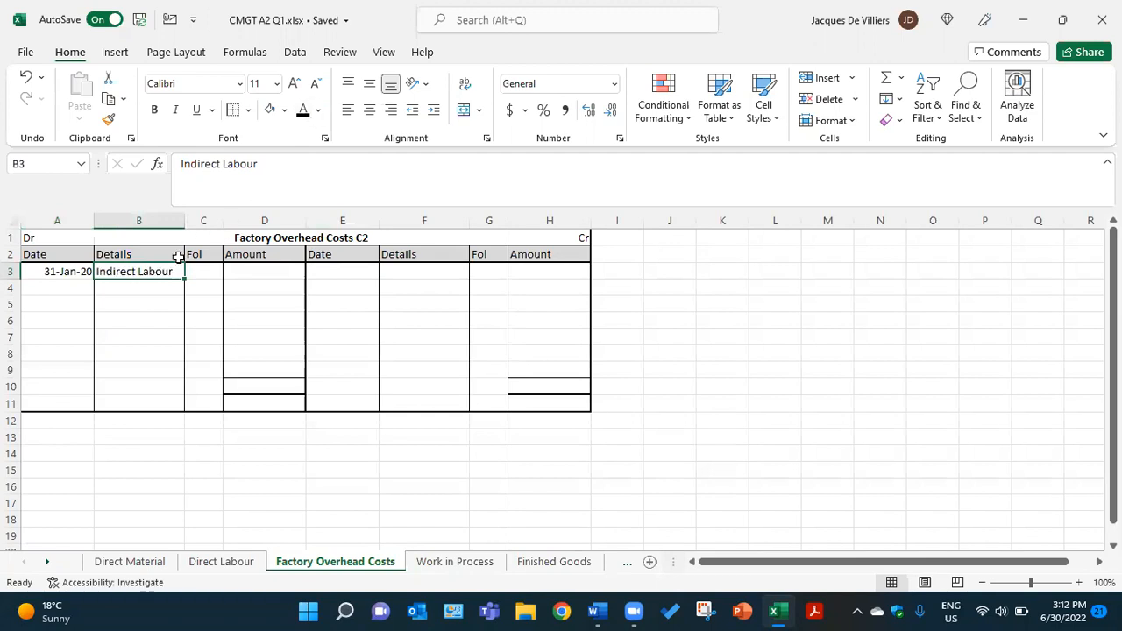
Apply the black font colour to the hidden details in B4:B7: Indirect Material, Electricity, Telephone and Insurance
click(155, 288)
click(303, 112)
click(139, 306)
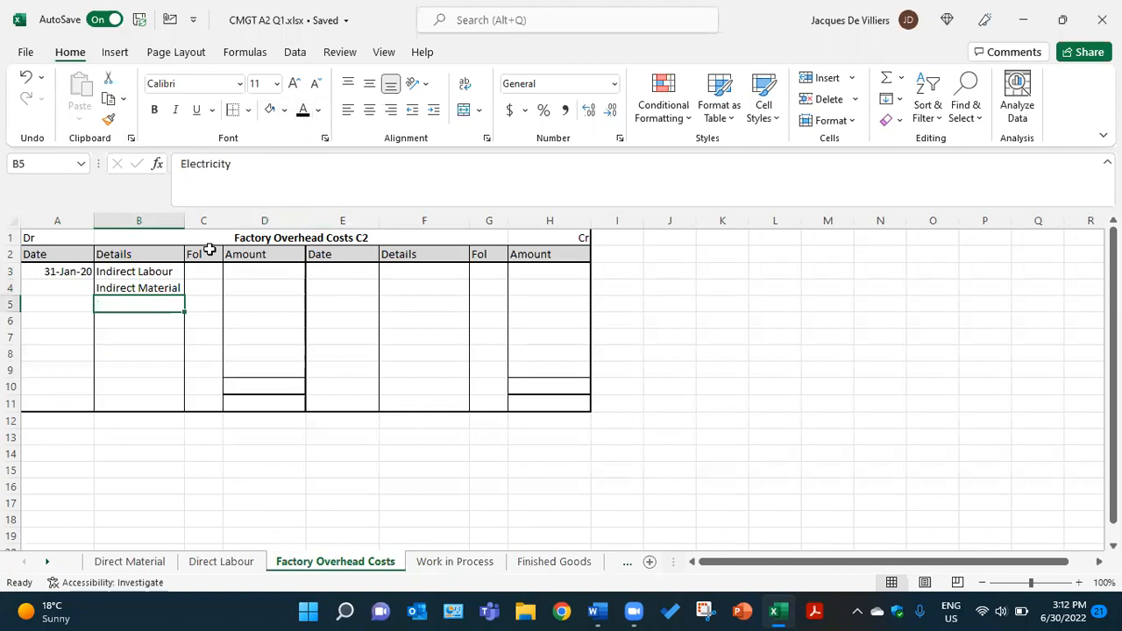
click(303, 112)
click(163, 320)
click(302, 114)
click(161, 337)
click(298, 115)
Apply the black font colour to Rent Expense and Depreciation in B8:B9 and to the GJ# folio references in C3:C9
click(160, 354)
click(303, 112)
click(150, 368)
click(301, 114)
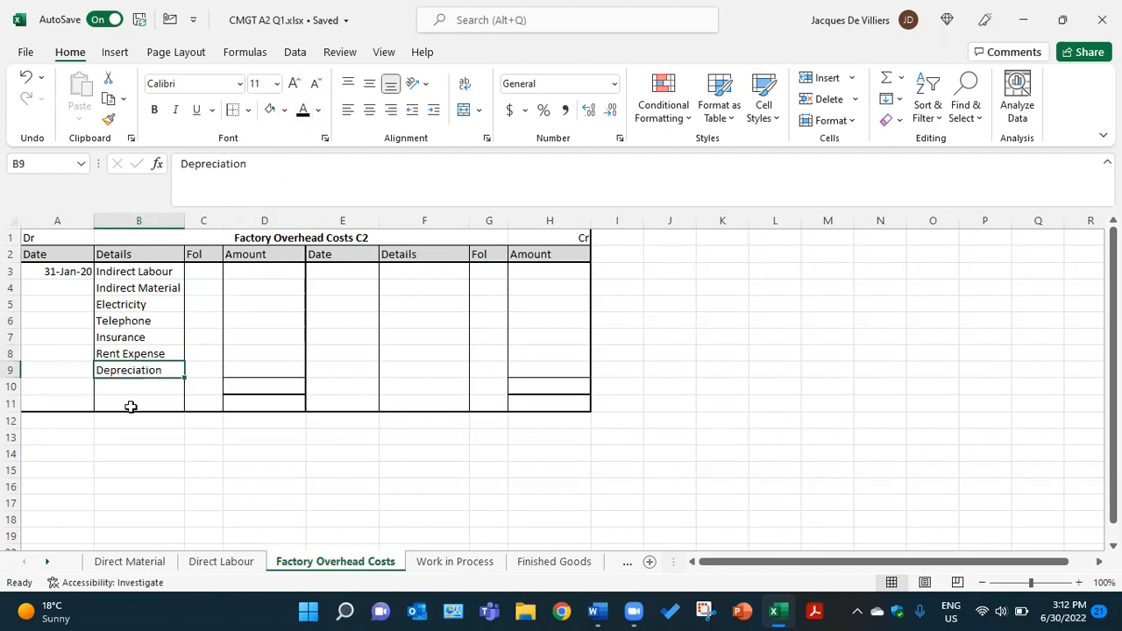
drag(198, 276, 185, 371)
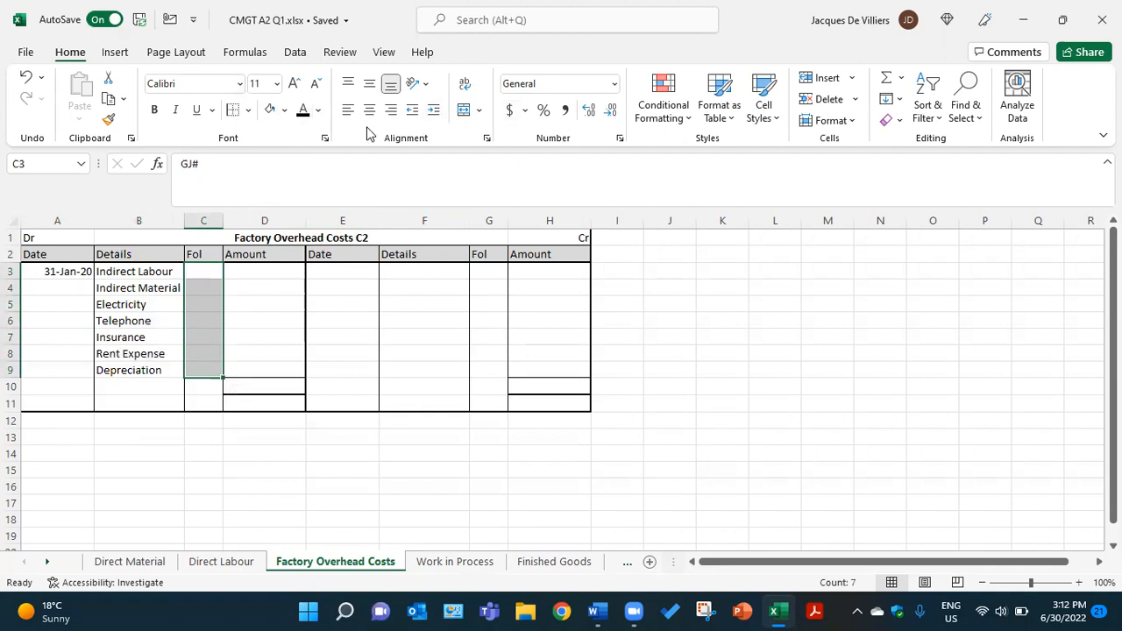
click(304, 112)
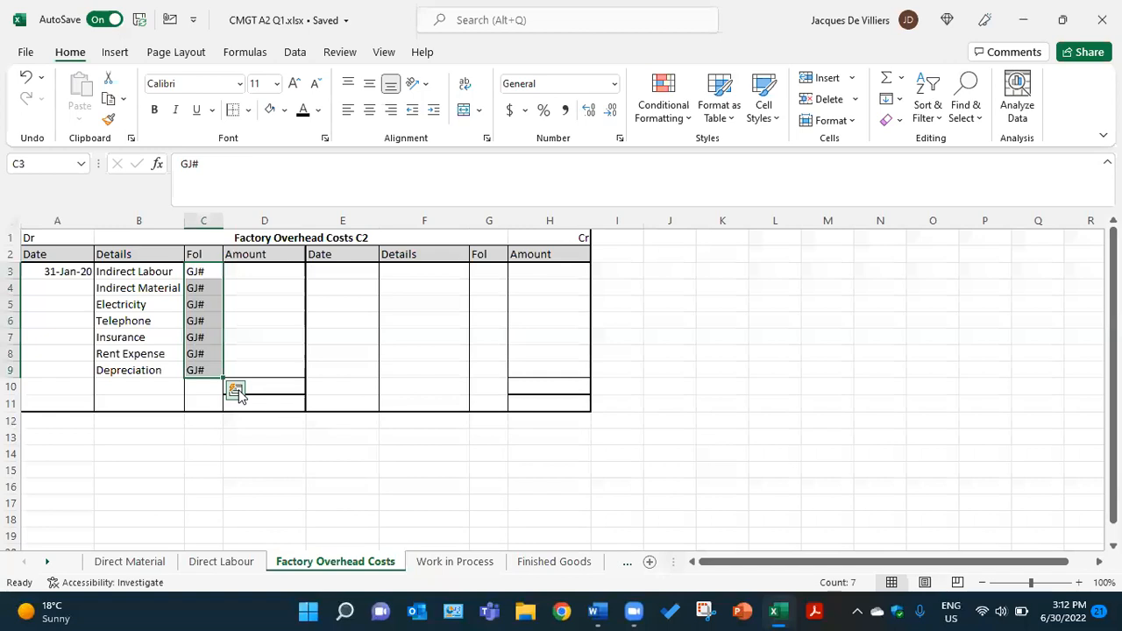
Apply the black font colour to the hidden amounts in D3:D6, from R 418,444.40 for Indirect Labour to R 53,915.90 for Telephone
click(284, 270)
click(305, 112)
click(268, 287)
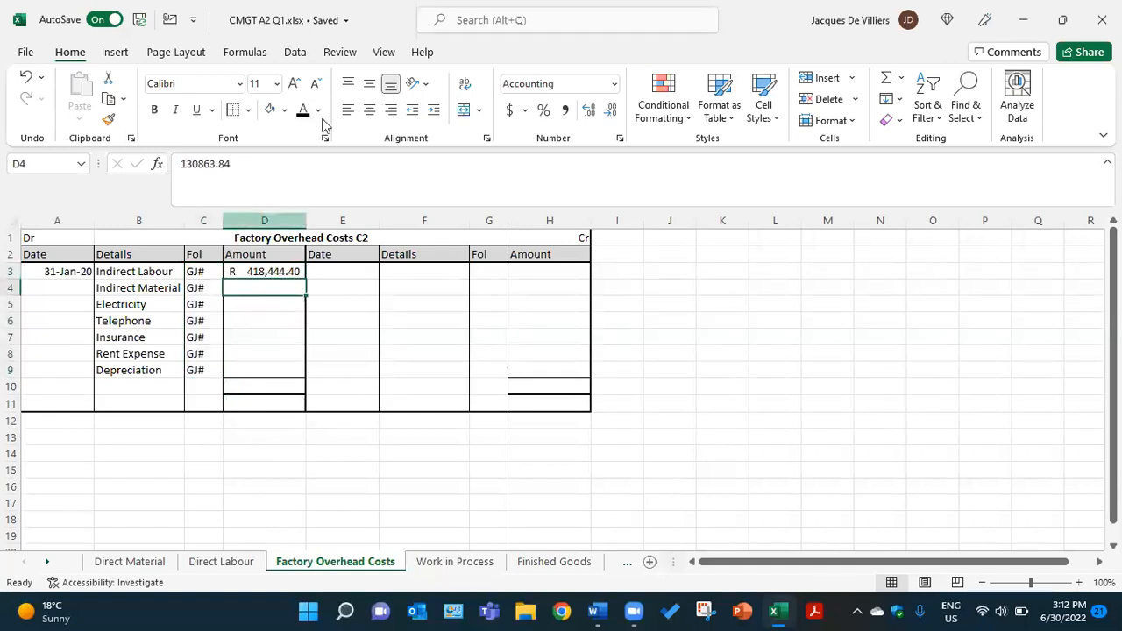
click(304, 113)
click(263, 306)
click(304, 112)
click(266, 321)
click(304, 112)
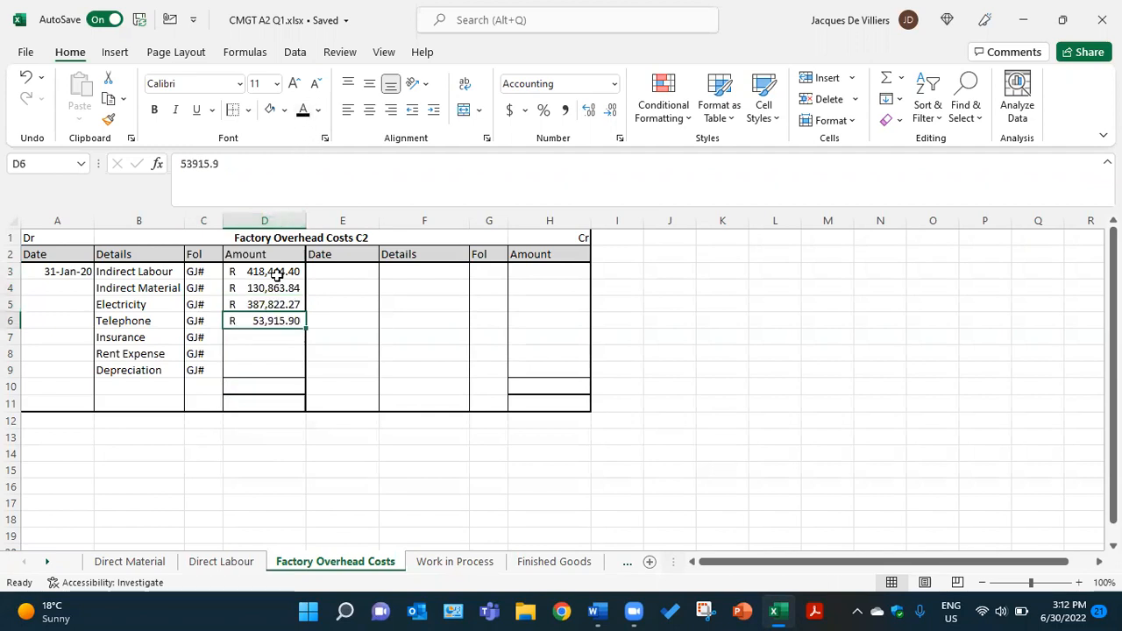
Apply the black font colour to the hidden amounts in D7:D9: R 255,329.90, R 203,565.98 and R 100,038.14
click(270, 339)
click(304, 112)
click(273, 353)
click(305, 112)
click(275, 370)
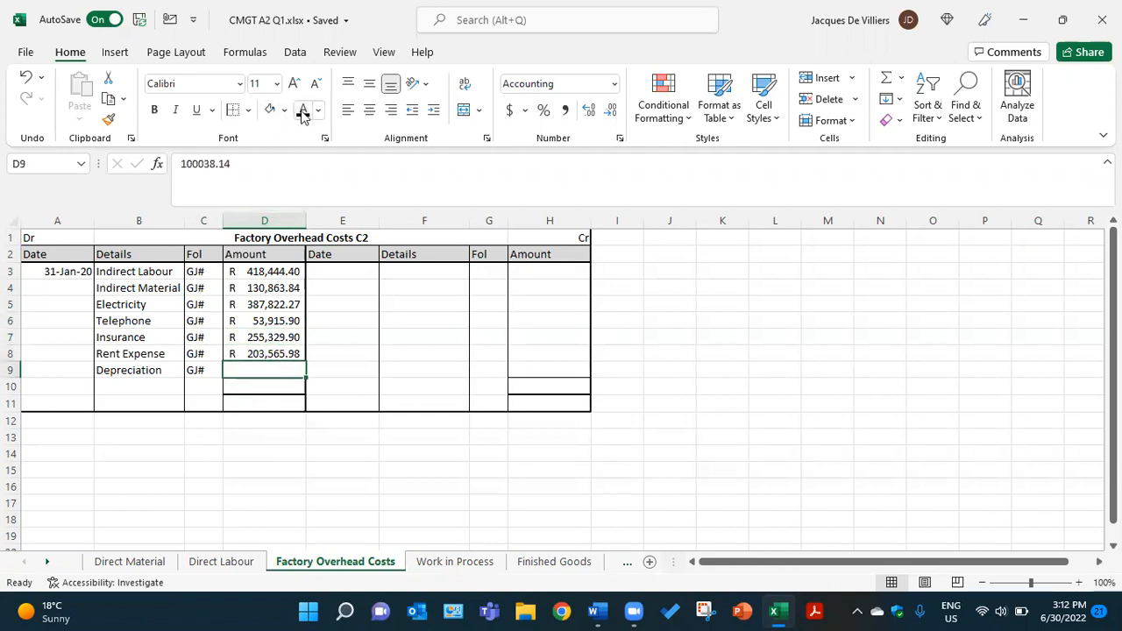
click(303, 112)
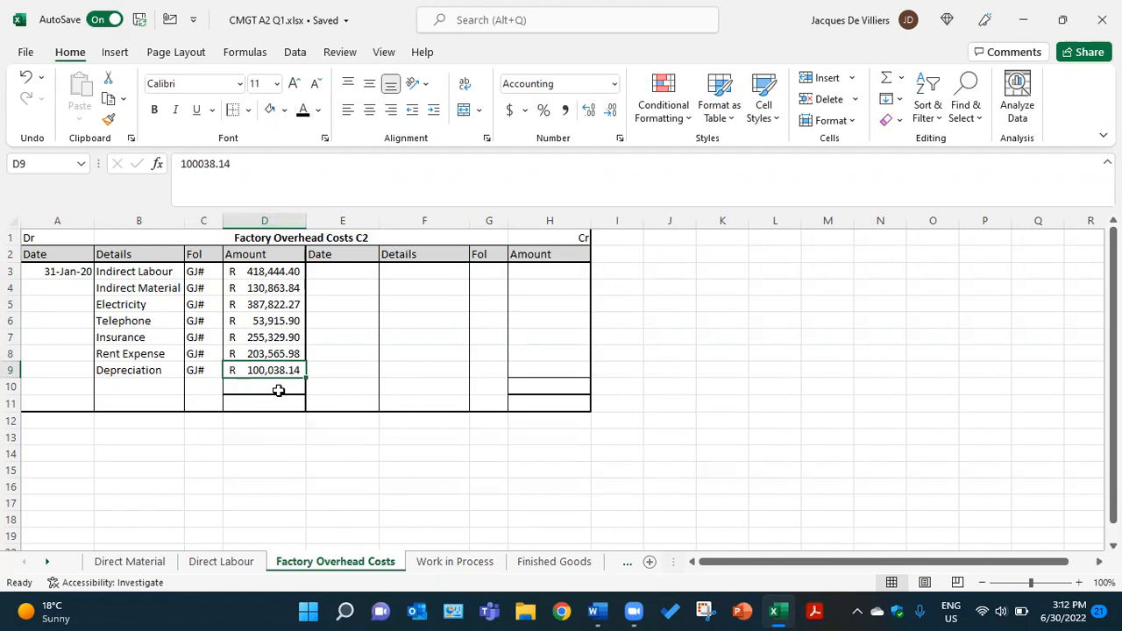
Apply the black font colour to the hidden debit total in D10 and the matching credit total in H10, R 1,549,980.43
drag(121, 387, 243, 384)
click(203, 389)
click(303, 111)
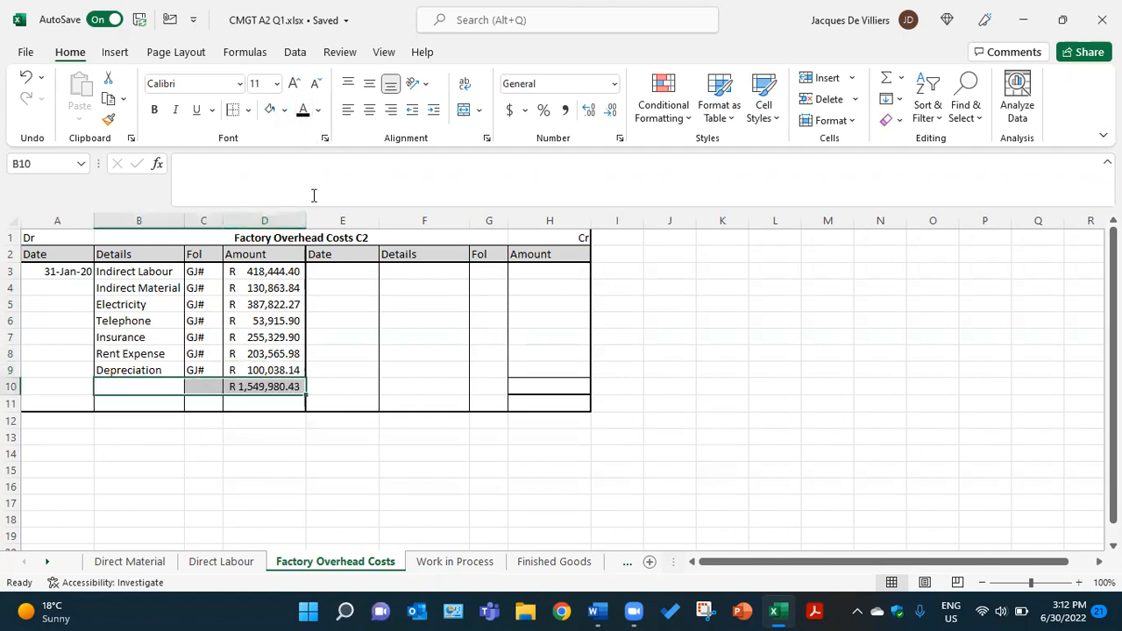
click(360, 368)
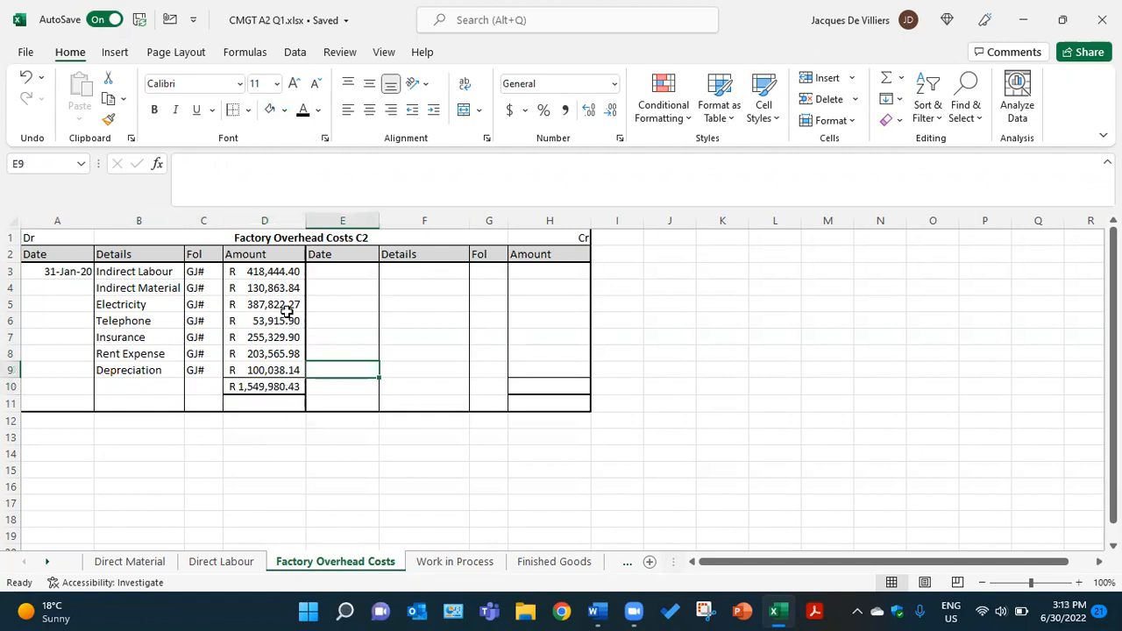
click(274, 391)
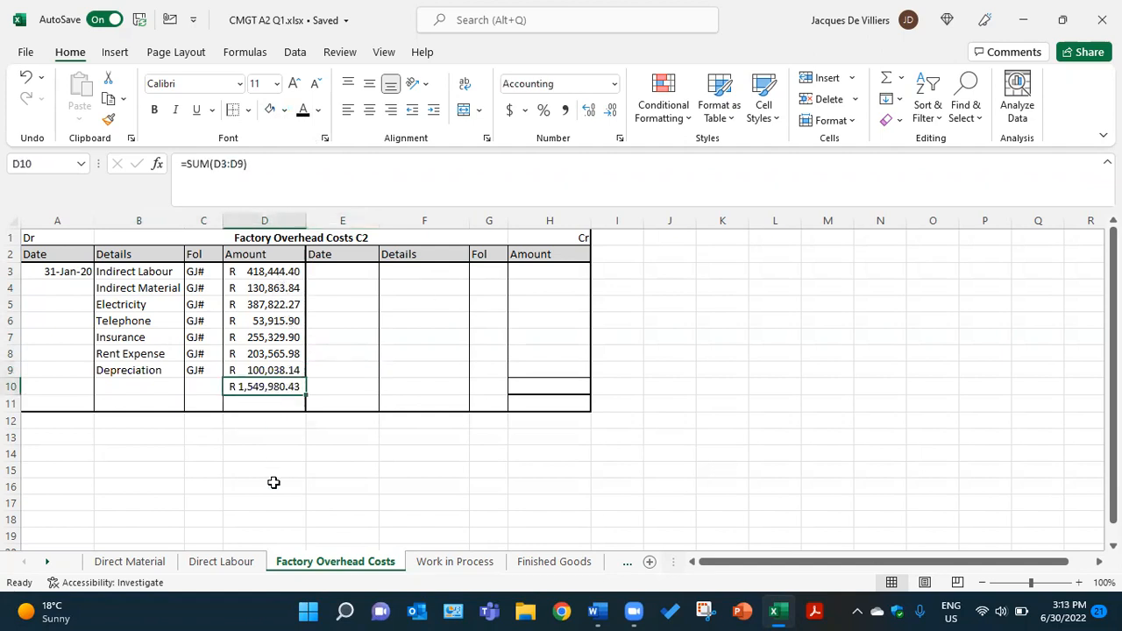
click(566, 388)
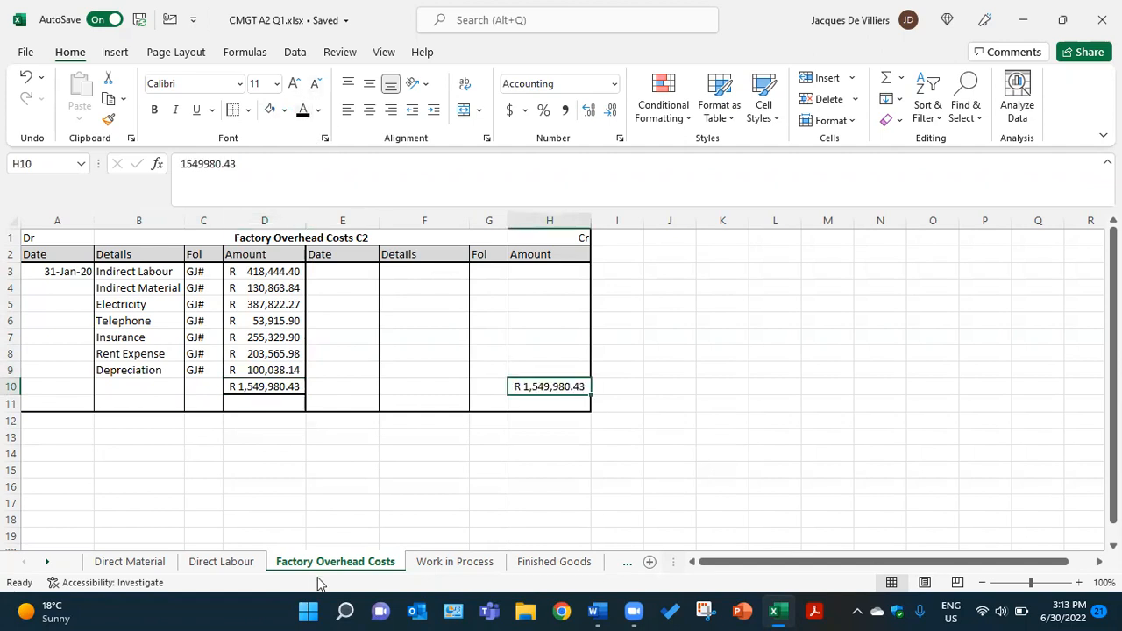
Apply the black font colour to the hidden credit entry in E3:H3: 31-Jan-20, Work in Process, GJ#, R 1,549,980.43
click(349, 274)
drag(349, 274, 530, 273)
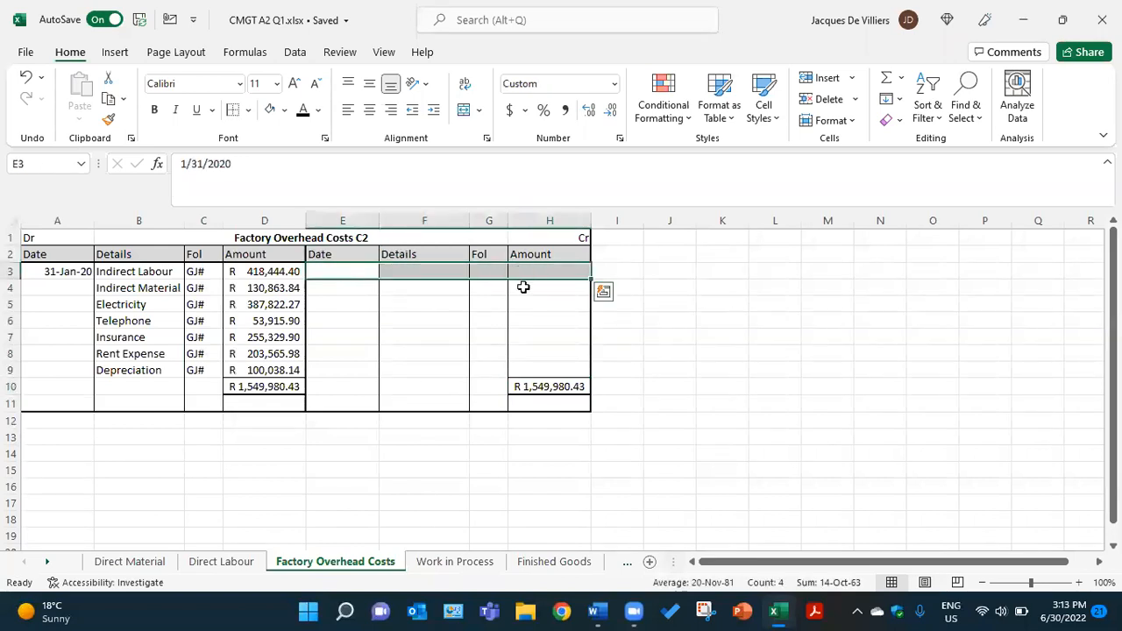
click(301, 111)
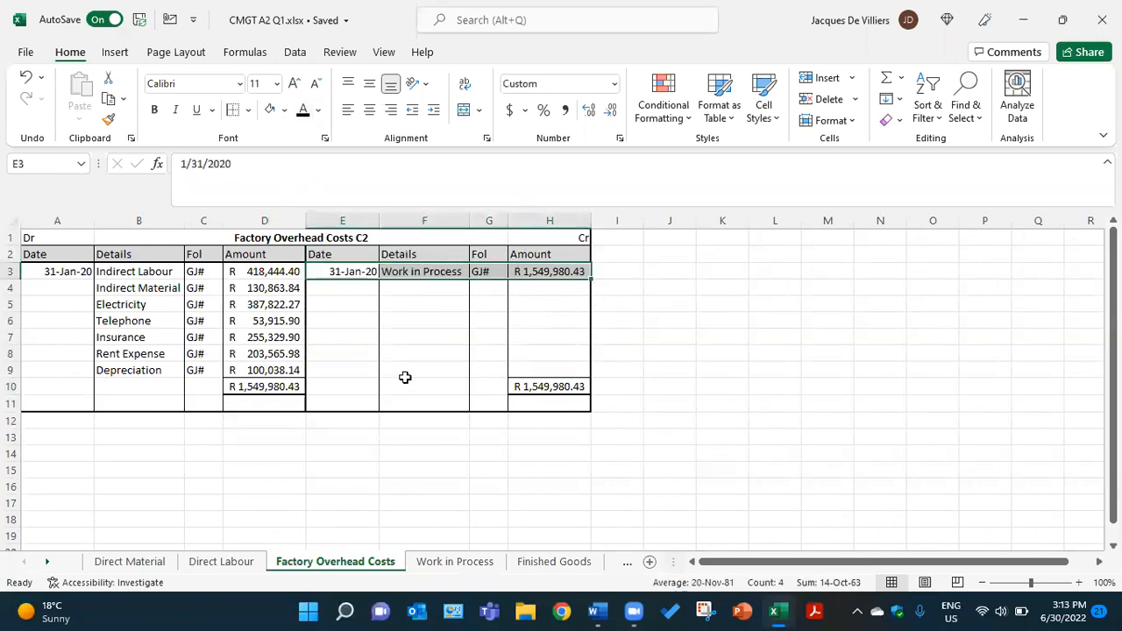
click(422, 299)
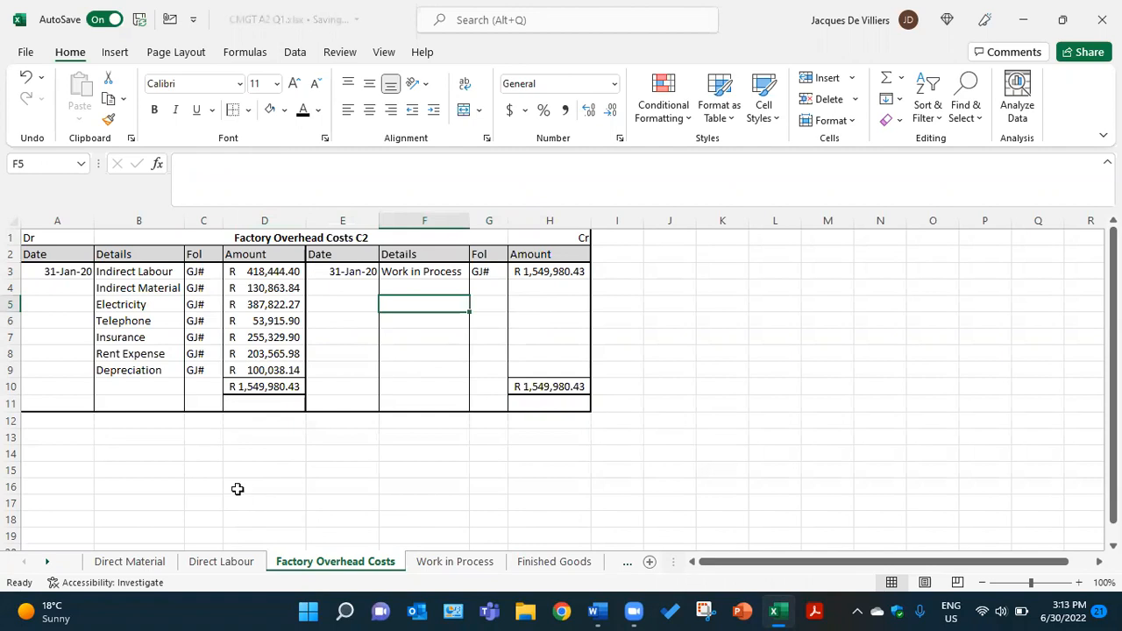
Review the Direct Material and Direct Labour sheets, then return to the Factory Overhead Costs sheet
click(109, 563)
click(235, 565)
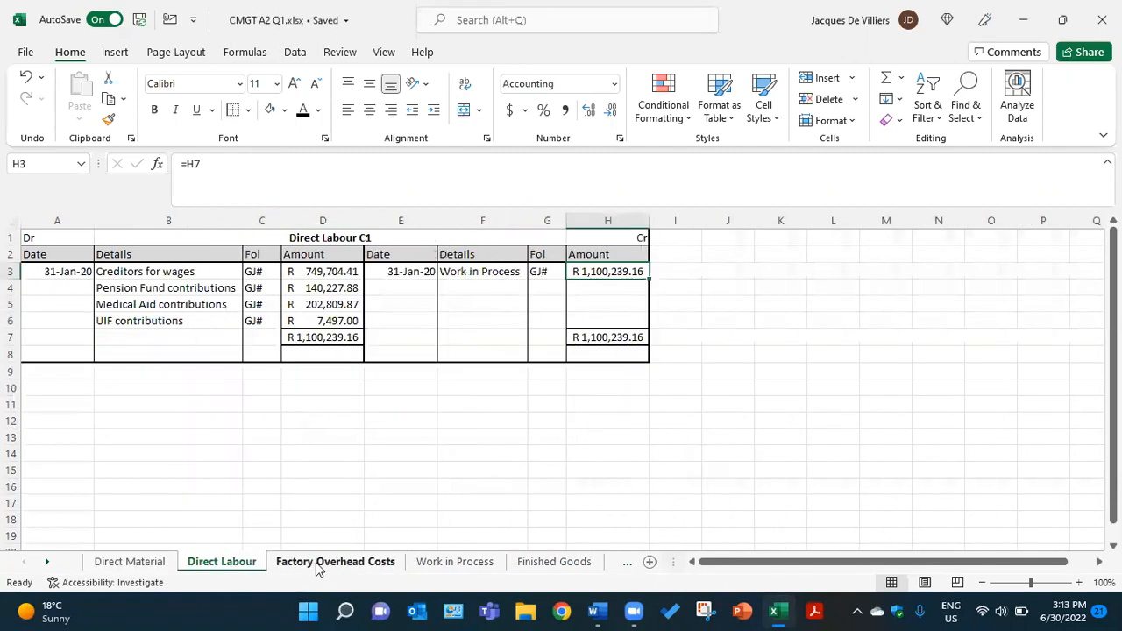
click(319, 565)
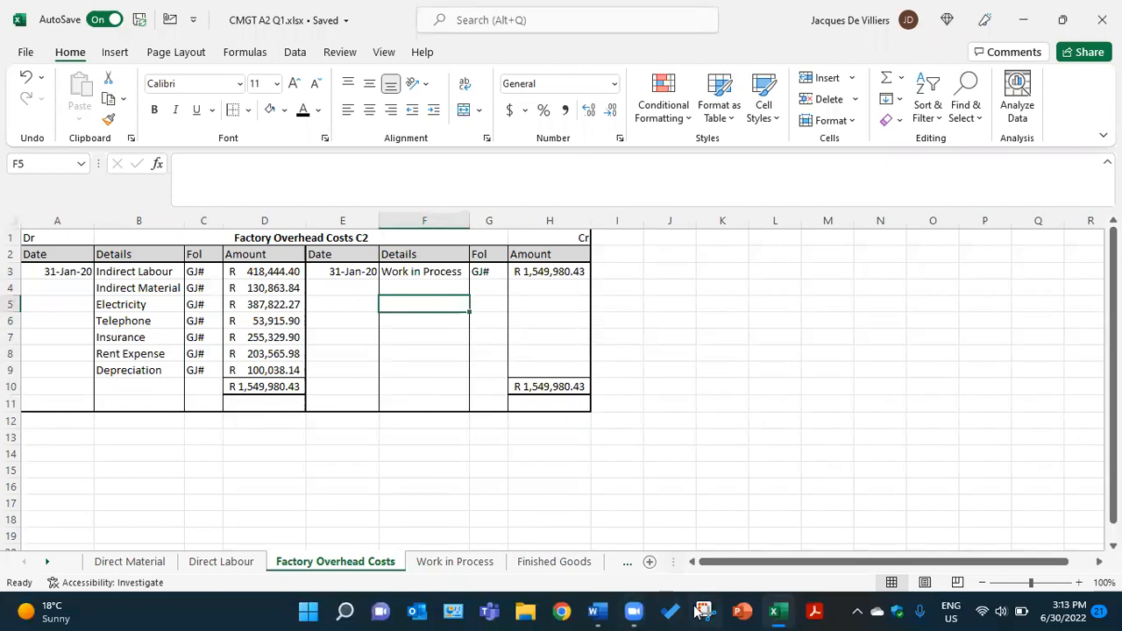
Switch to Word, examine the blue work-in-process opening inventory and unfinished goods on hand, then return to the Excel workbook
click(599, 612)
scroll(401, 407, up, 10)
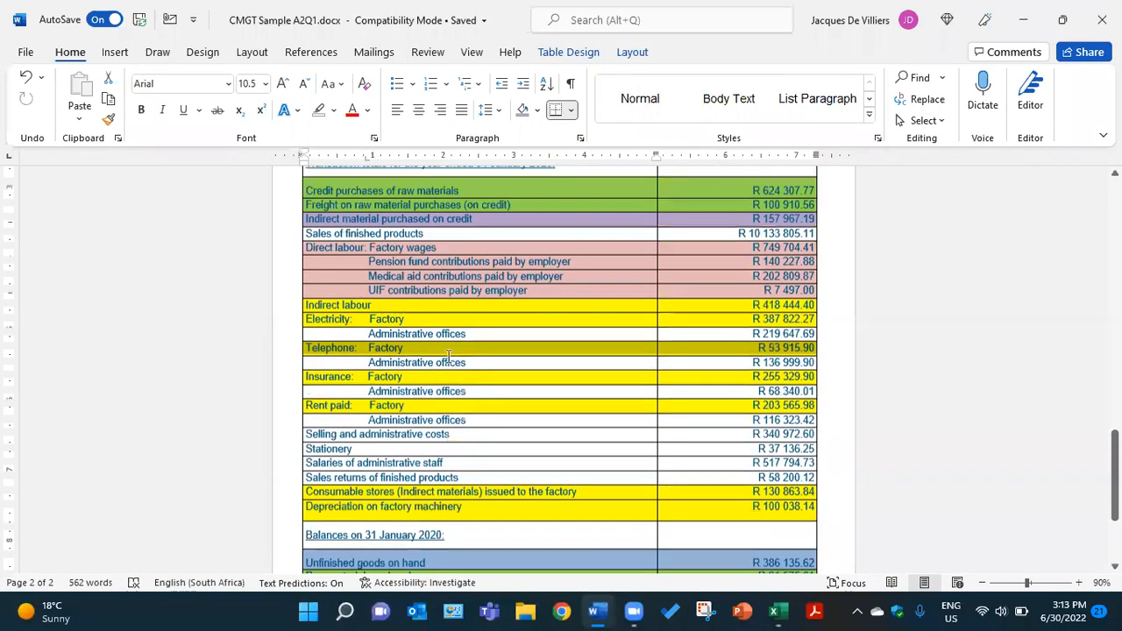
scroll(437, 268, down, 8)
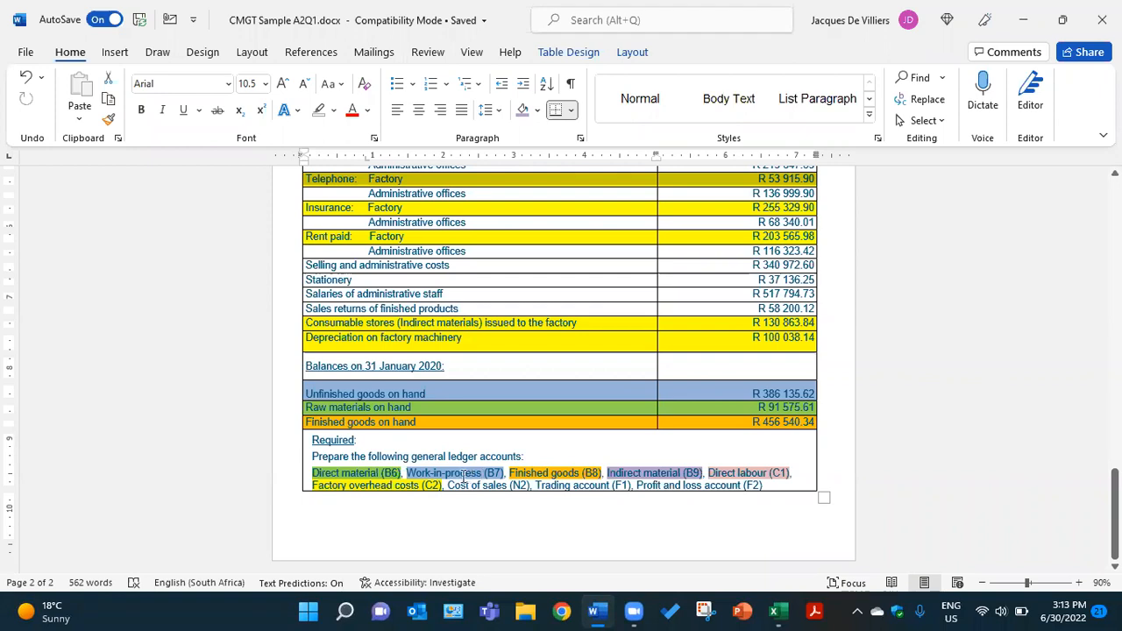
scroll(450, 406, up, 8)
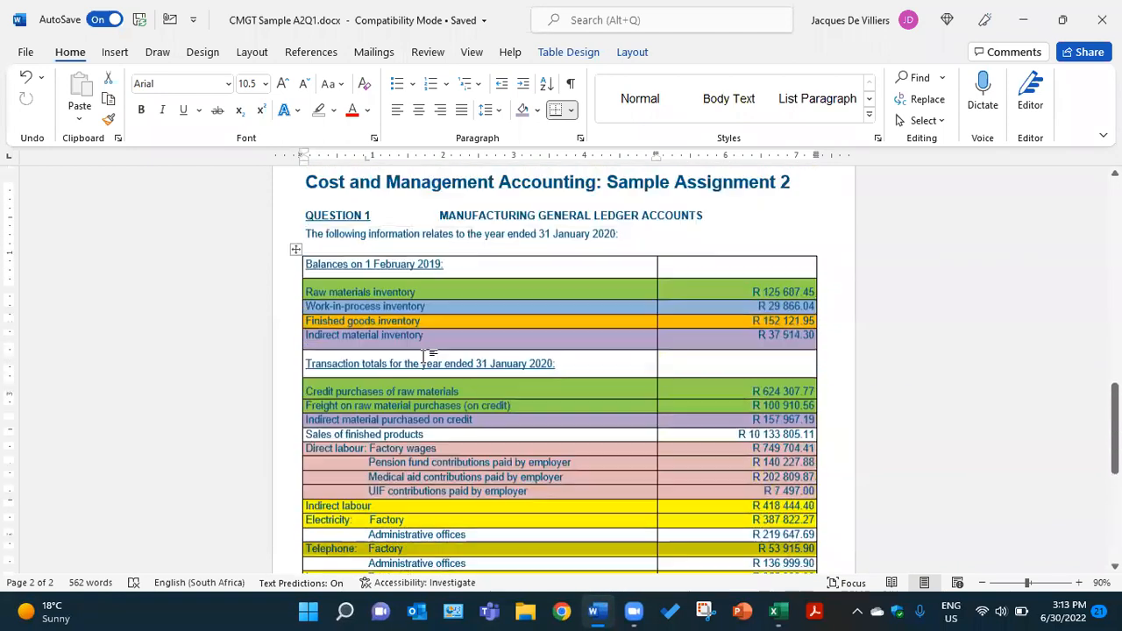
drag(640, 315, 669, 312)
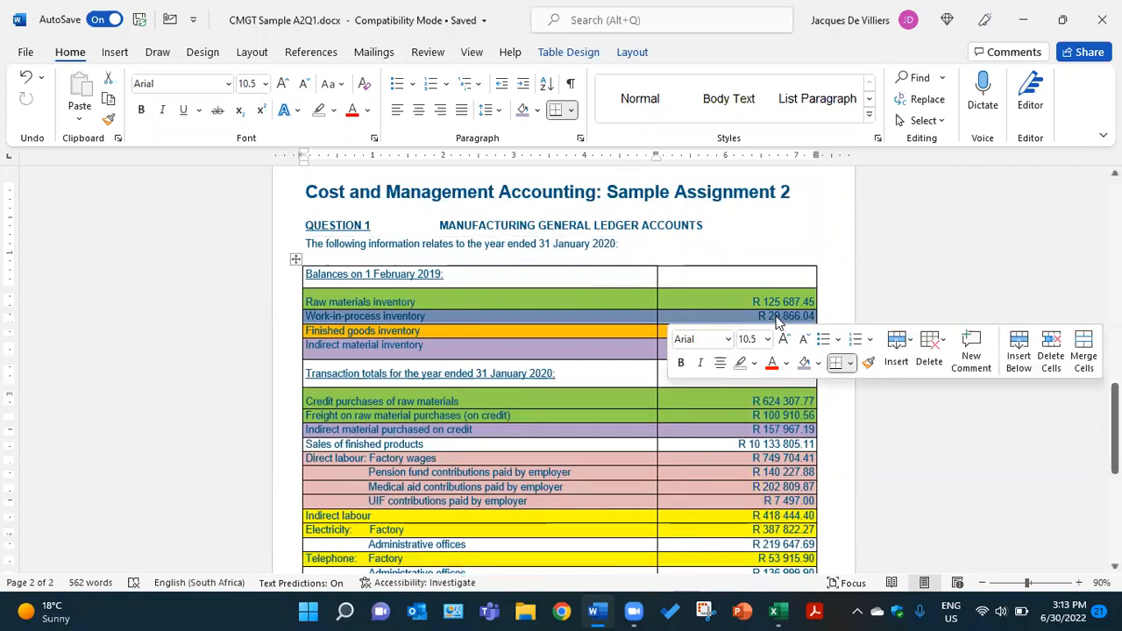
scroll(571, 415, down, 7)
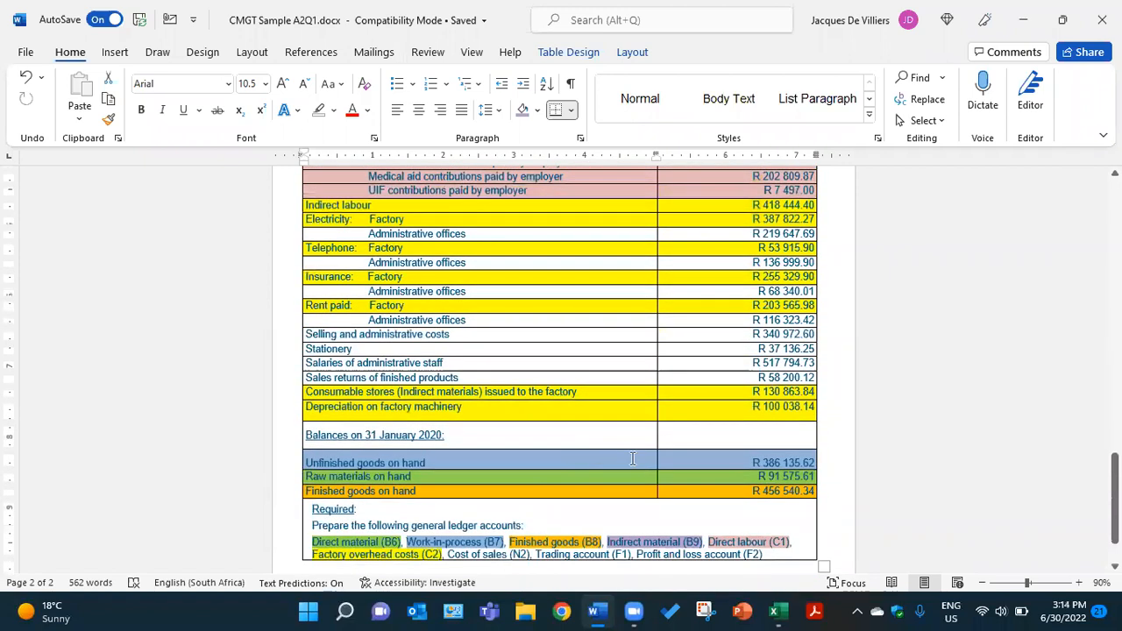
drag(654, 458, 667, 465)
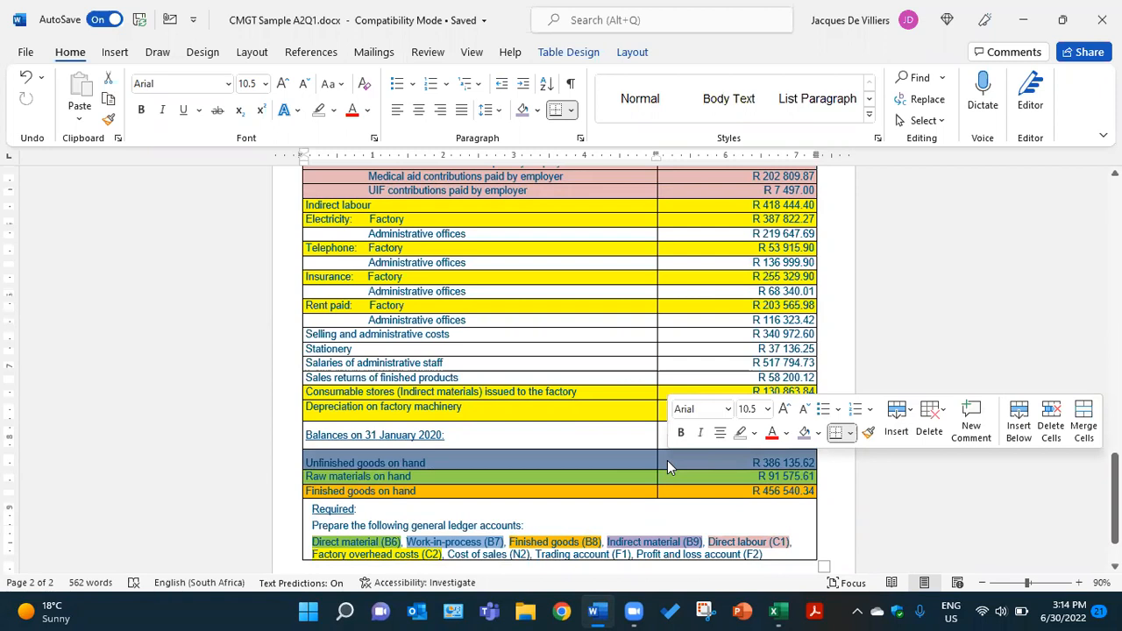
click(775, 611)
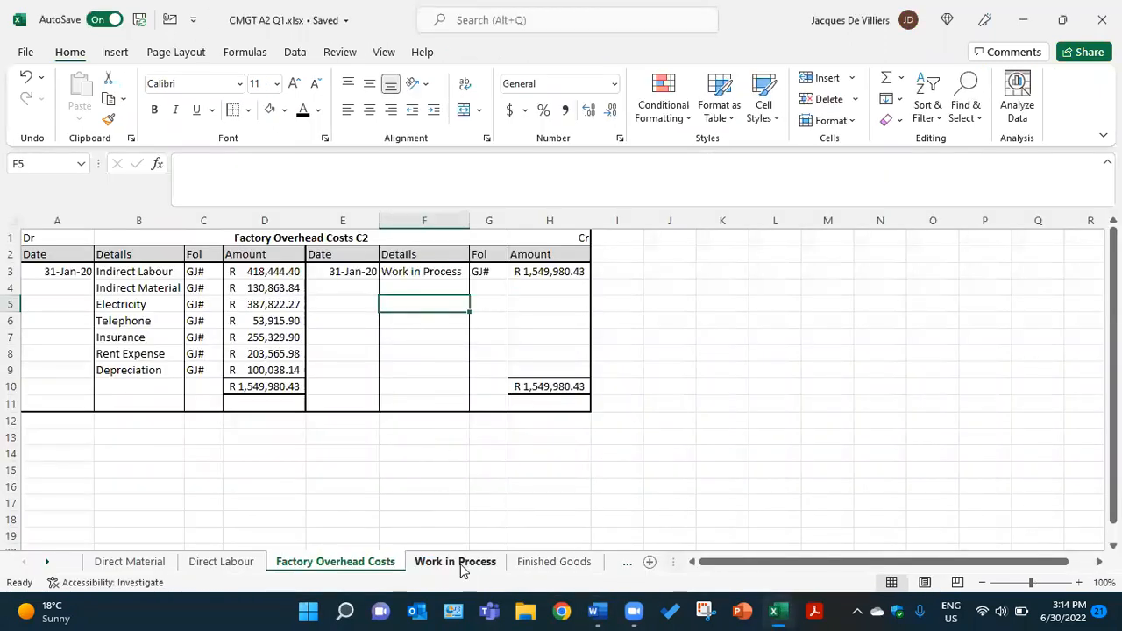
On the Work in Process sheet, apply the black font colour to the opening entry in A3:D3: 1-Feb-19, Balance, b/d, R 29,886.04
click(460, 564)
click(44, 273)
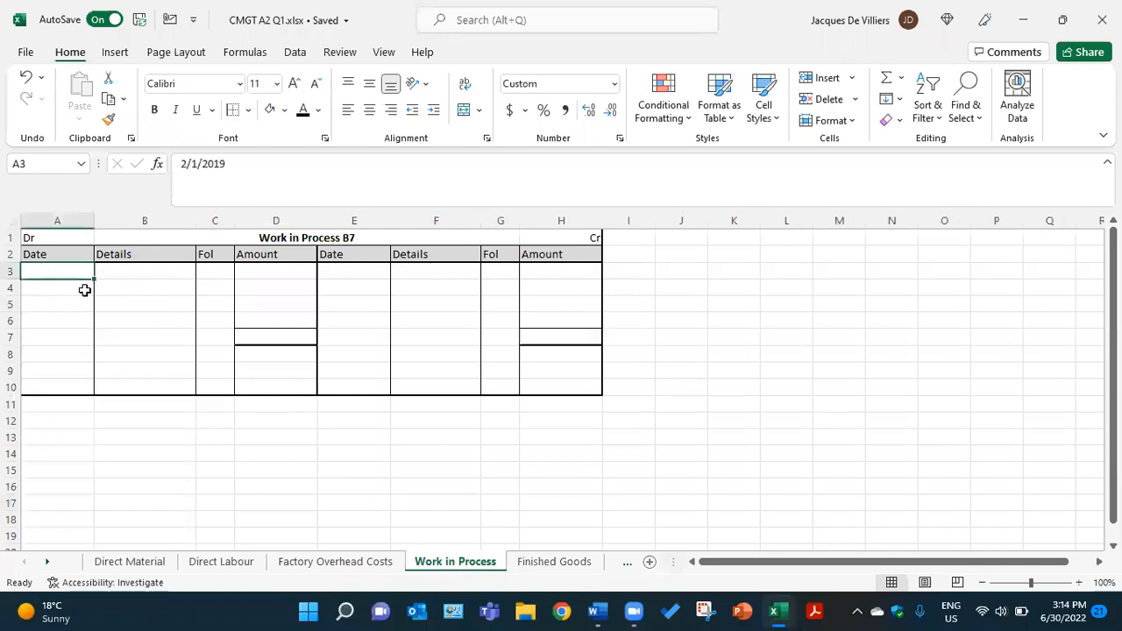
click(303, 112)
click(112, 275)
click(304, 112)
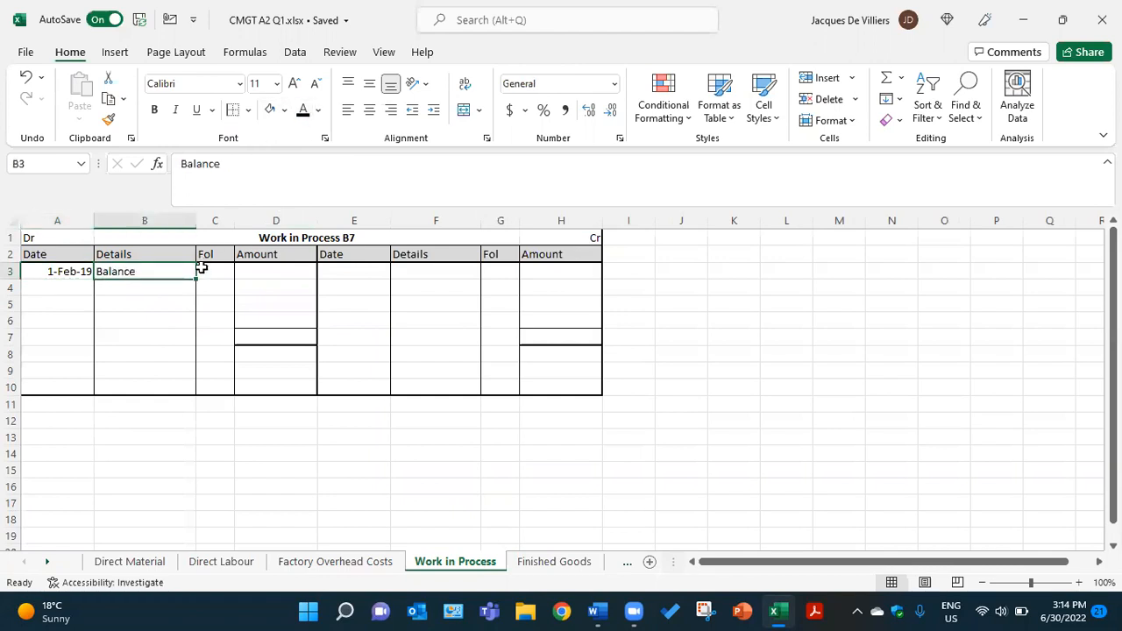
click(203, 270)
click(304, 112)
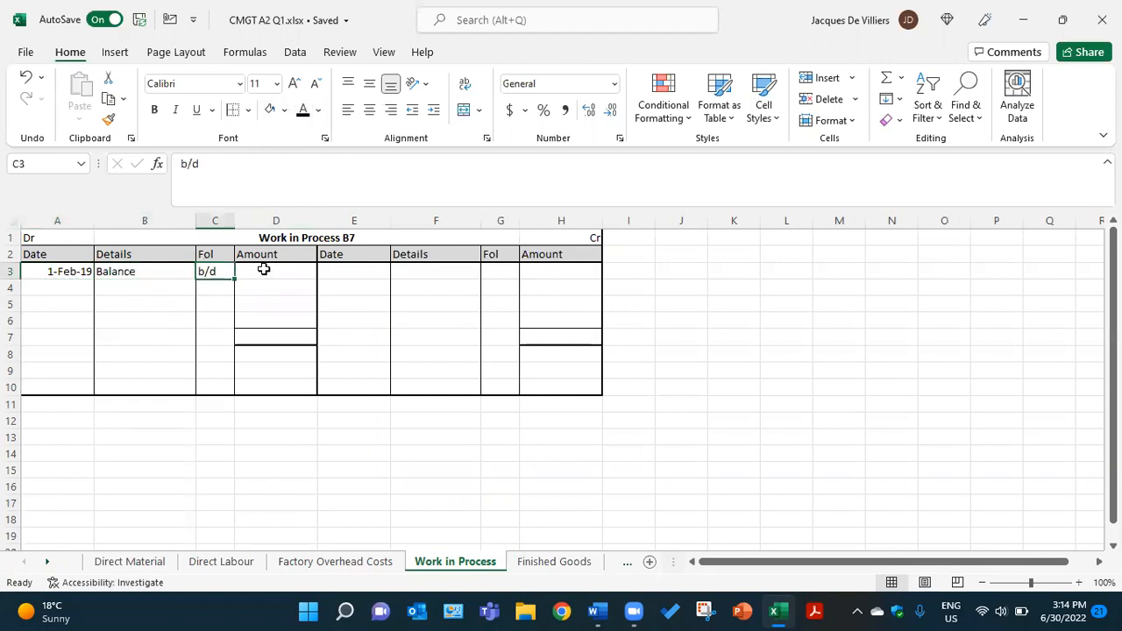
click(263, 270)
click(303, 112)
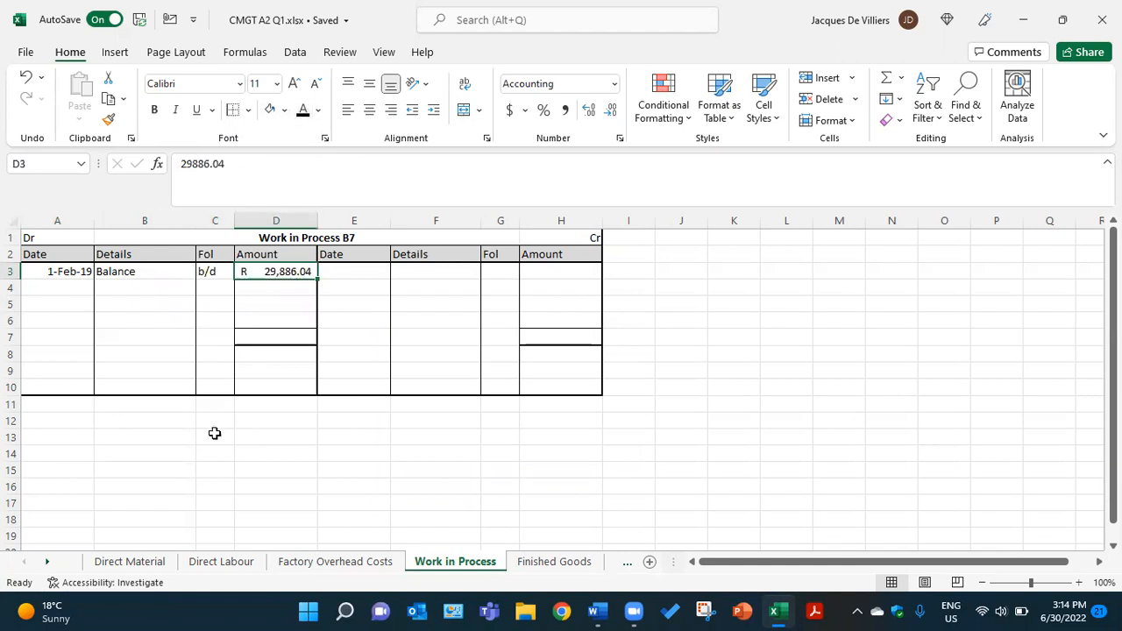
Reveal the date 31-Jan-20 in A4 and the details Direct Material, Direct Labour and Factory Overheads in B4:B6 in black font
click(62, 288)
text(31-Jan-20)
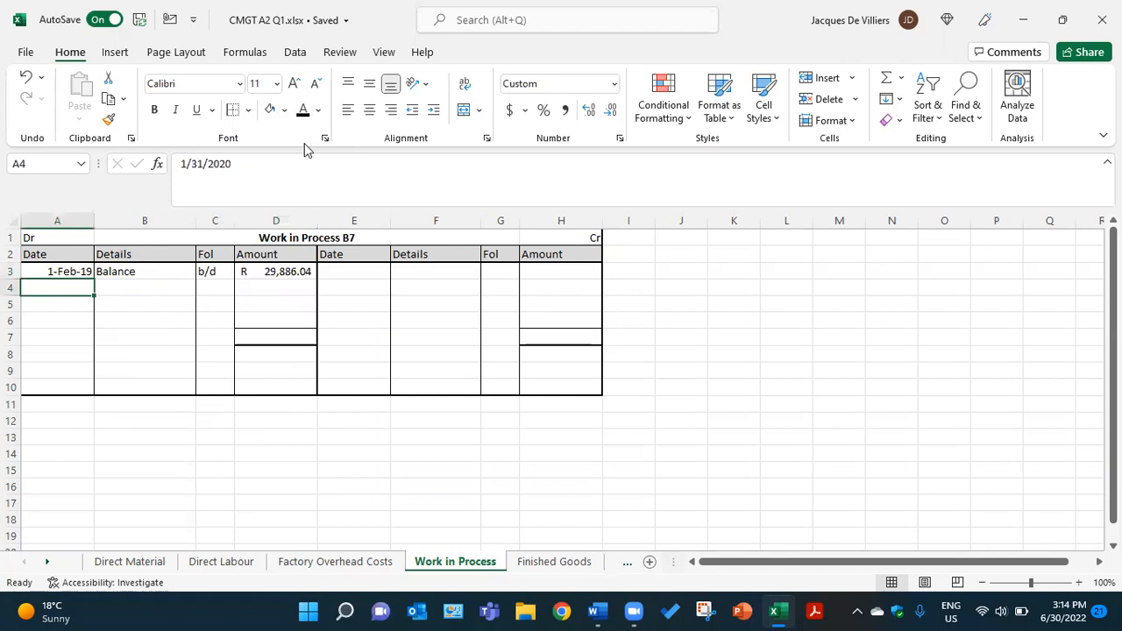
click(136, 284)
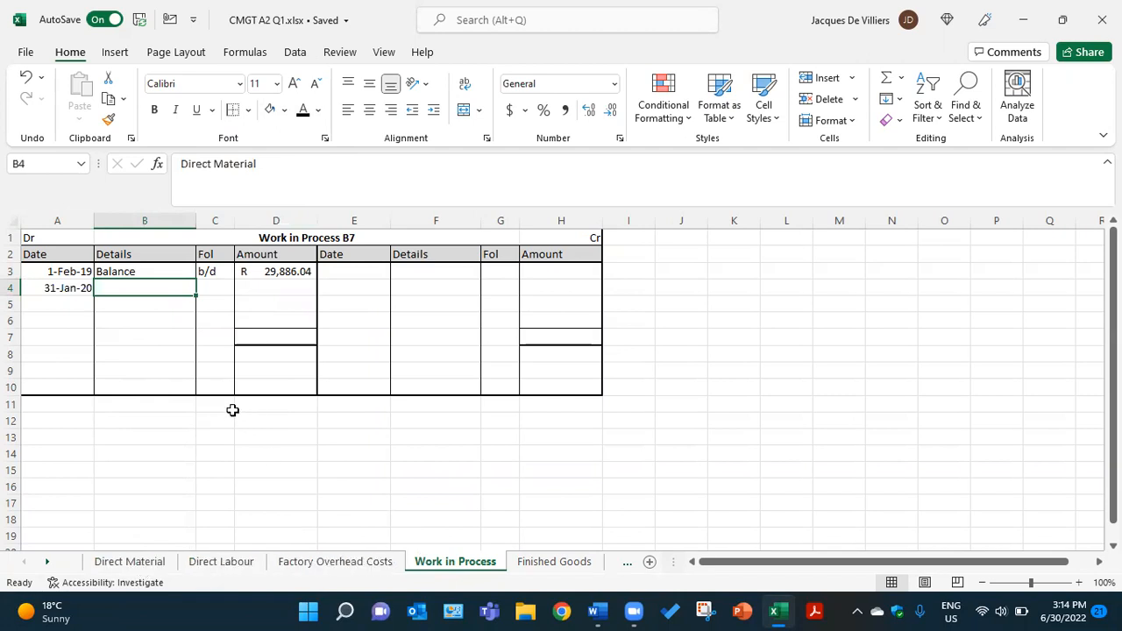
drag(176, 286, 167, 321)
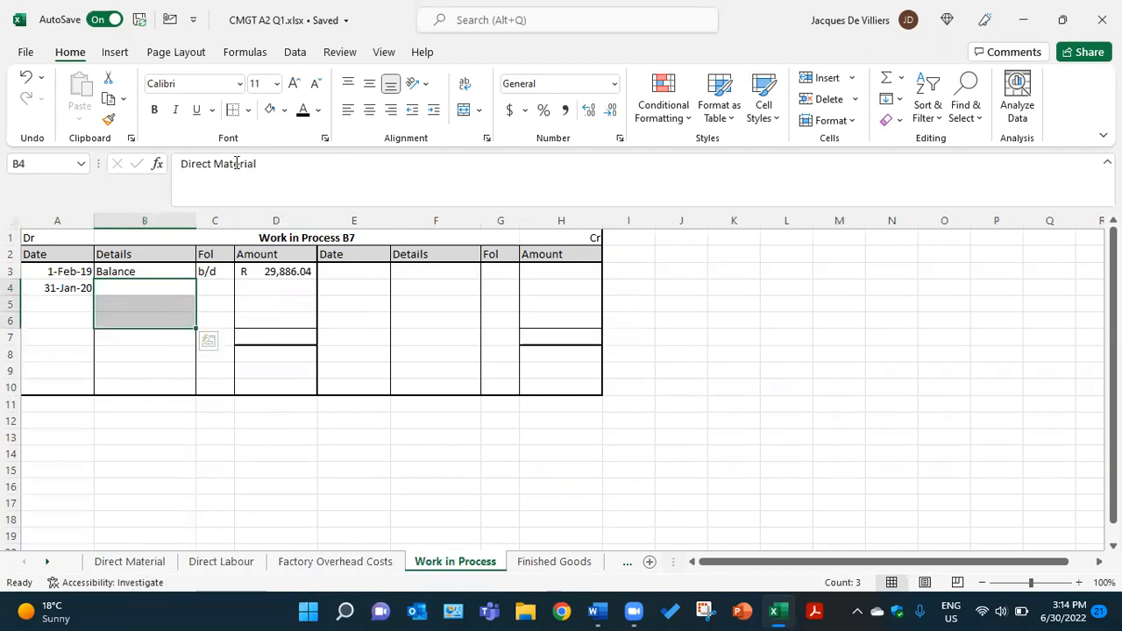
click(301, 117)
Reveal the folio references GJ# in C4:C6 of the Work in Process account in black font
drag(209, 287, 207, 319)
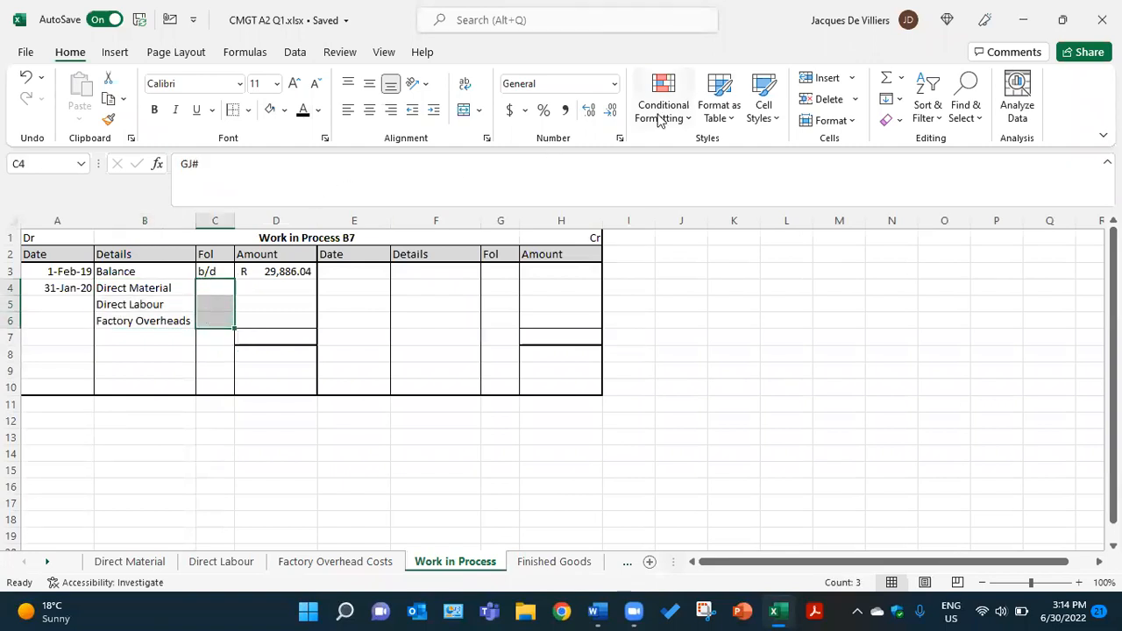
click(307, 111)
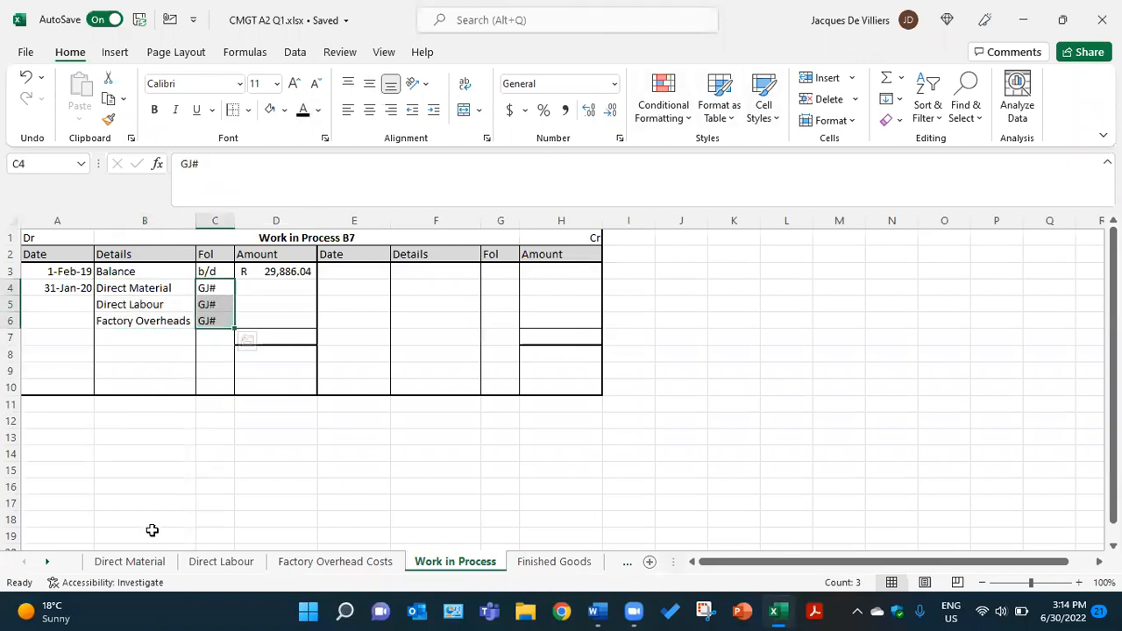
Review the Work in Process transfer amounts on the Direct Material, Direct Labour and Factory Overhead Costs sheets, then return to the Work in Process sheet
click(270, 287)
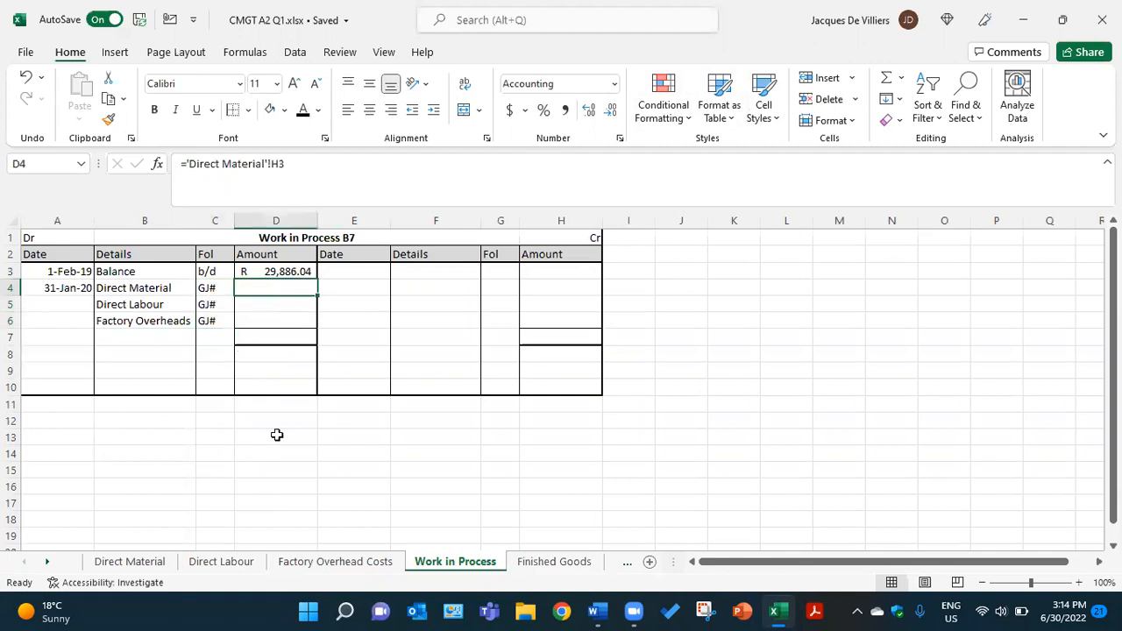
click(164, 564)
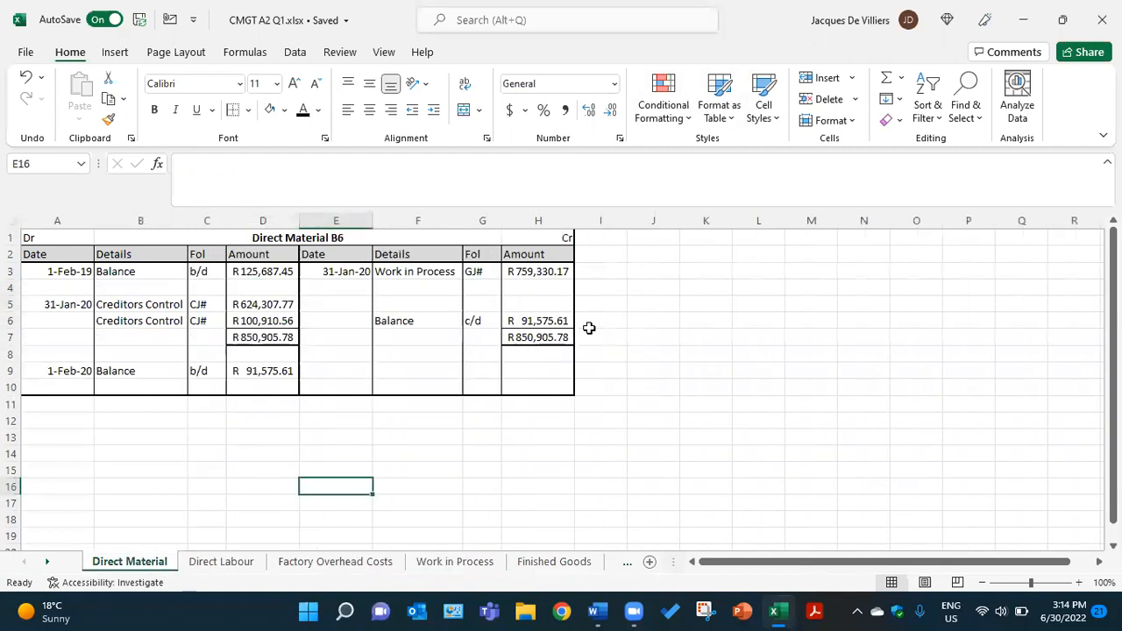
click(533, 272)
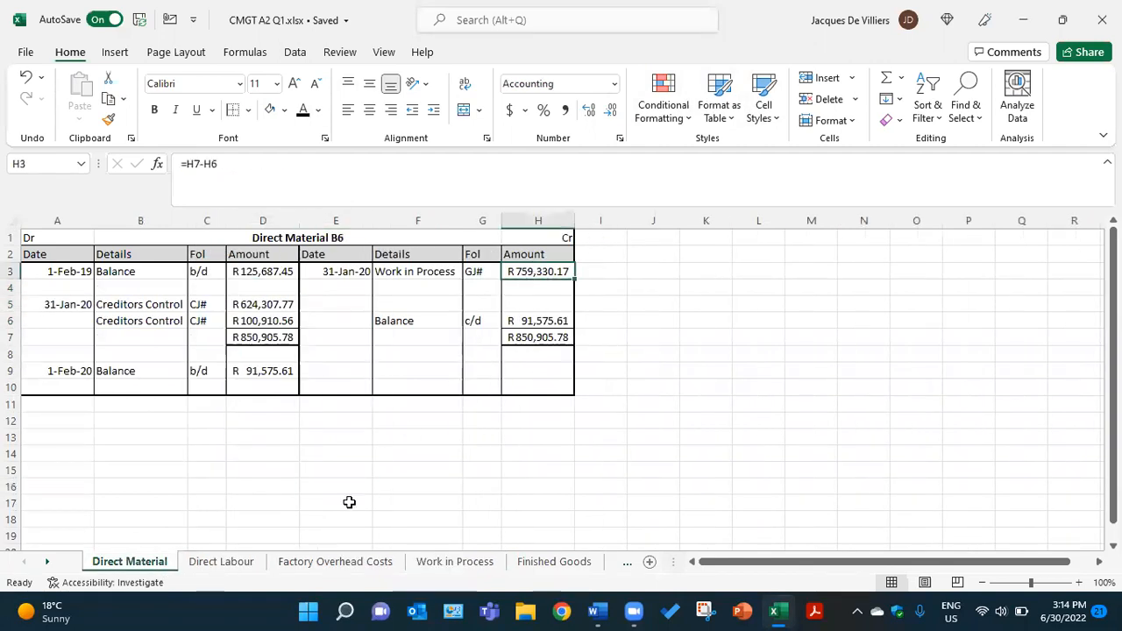
click(235, 563)
click(293, 562)
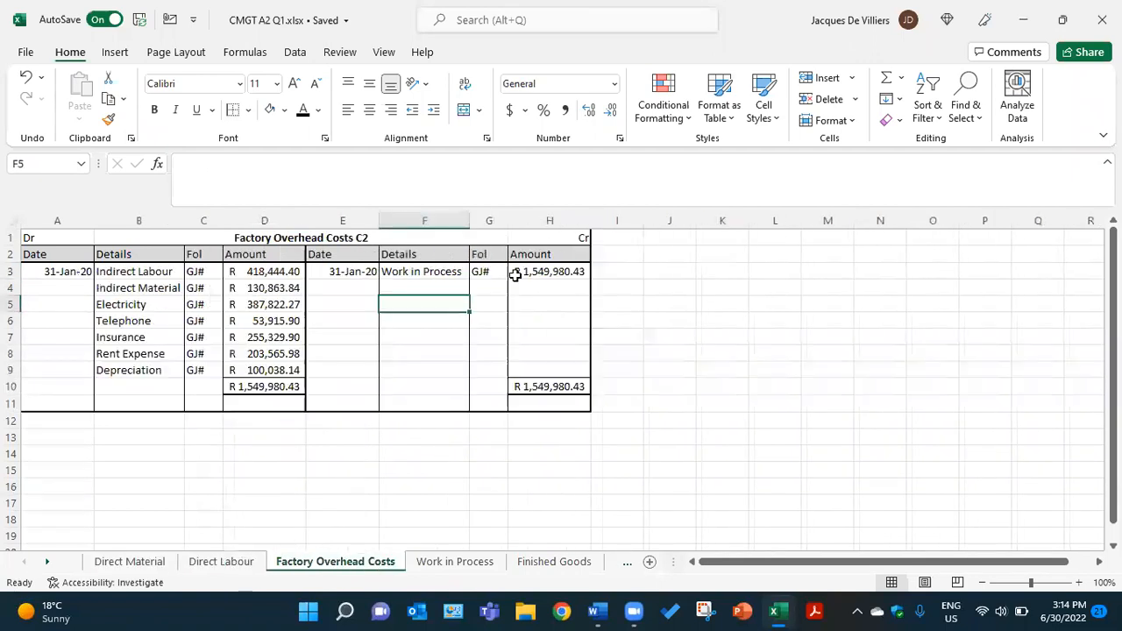
click(552, 273)
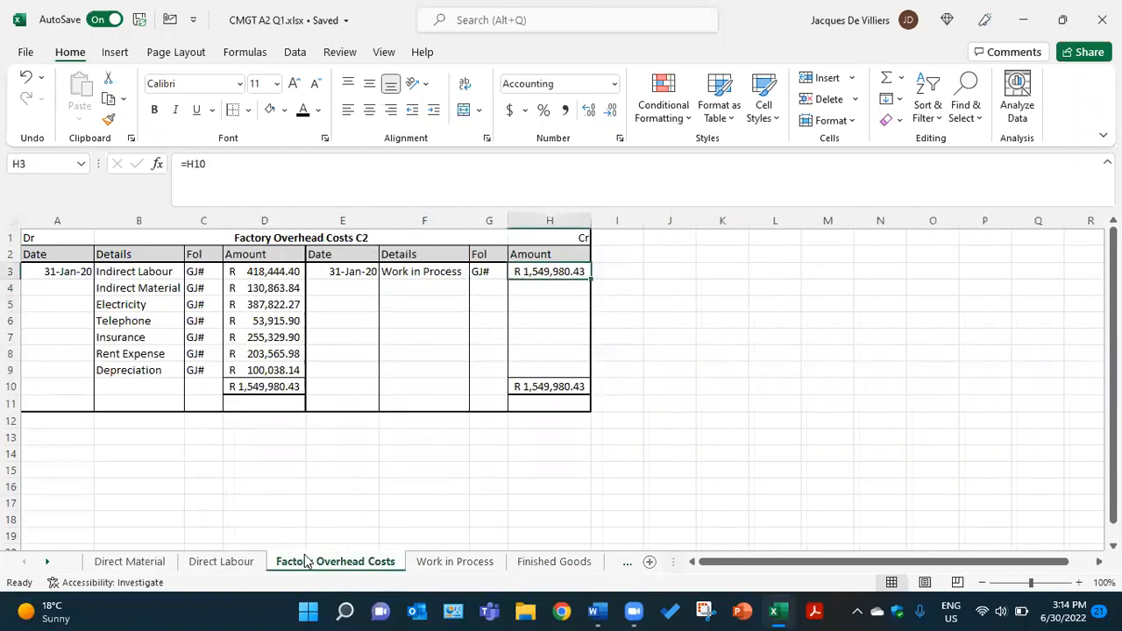
click(425, 562)
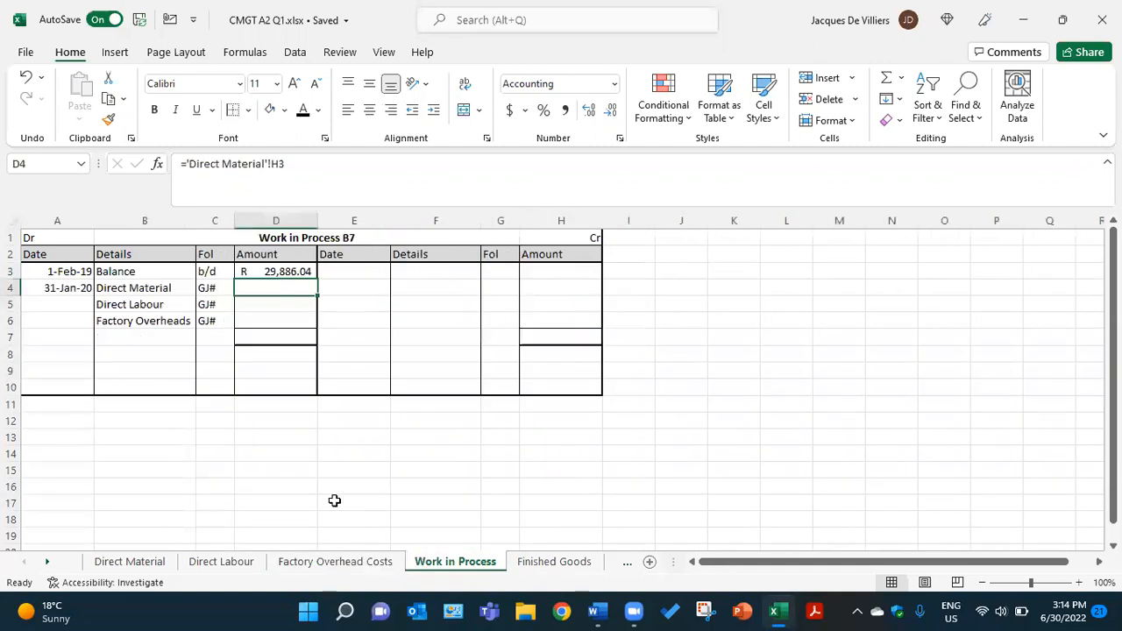
Reveal the Direct Material, Direct Labour and Factory Overheads amounts in D4:D6 in black font: R 759,330.17, R 1,100,239.16 and R 1,549,980.43
click(303, 110)
click(275, 306)
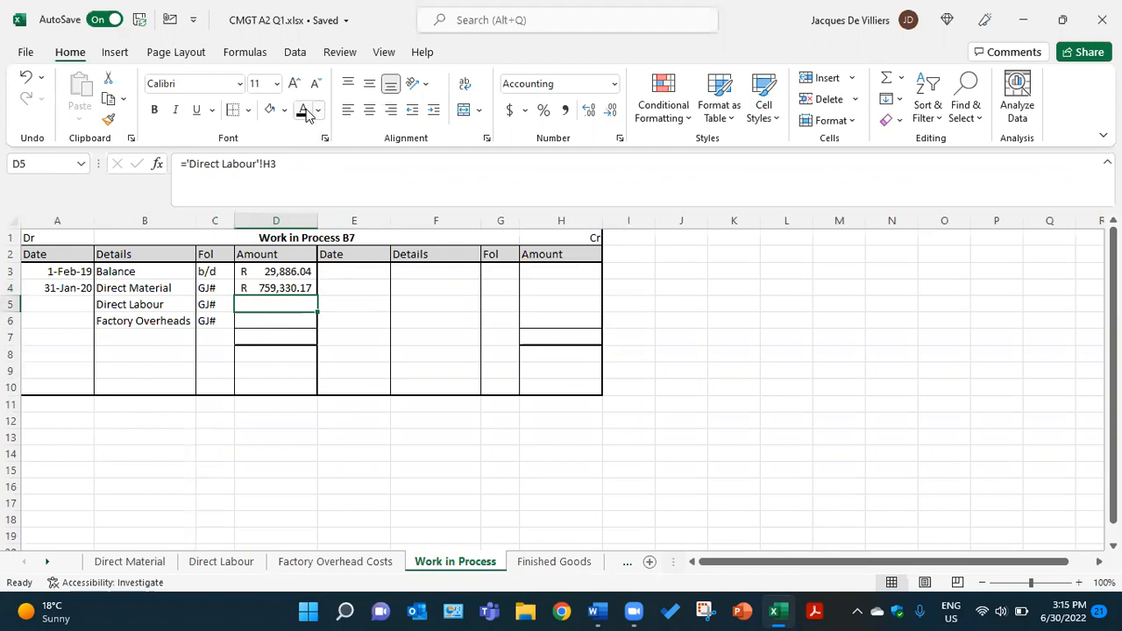
click(303, 110)
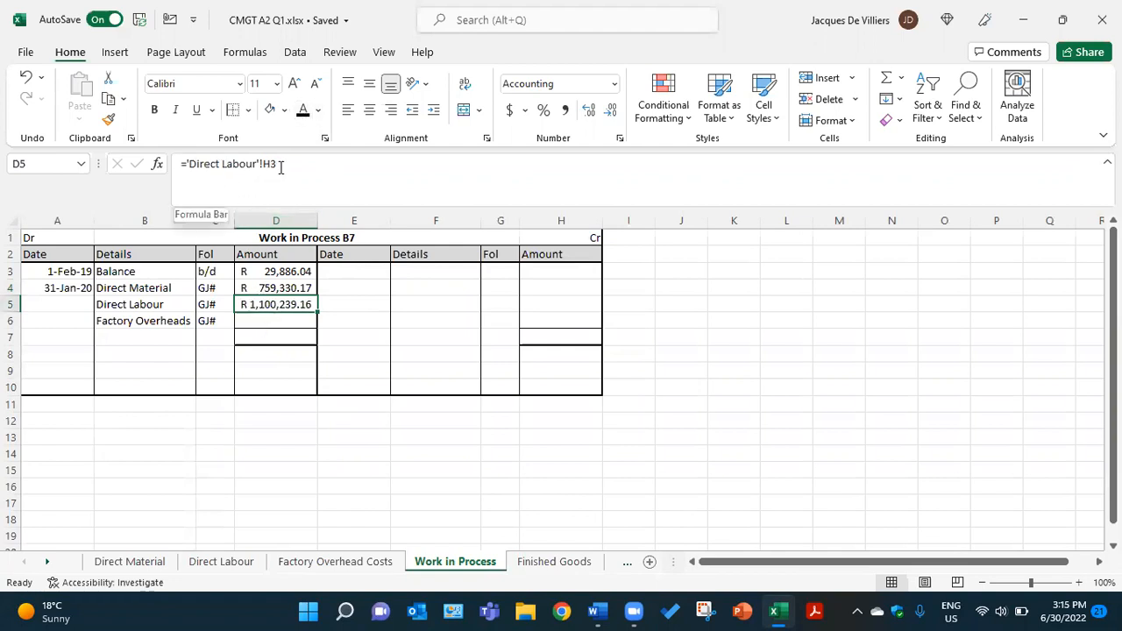
click(271, 321)
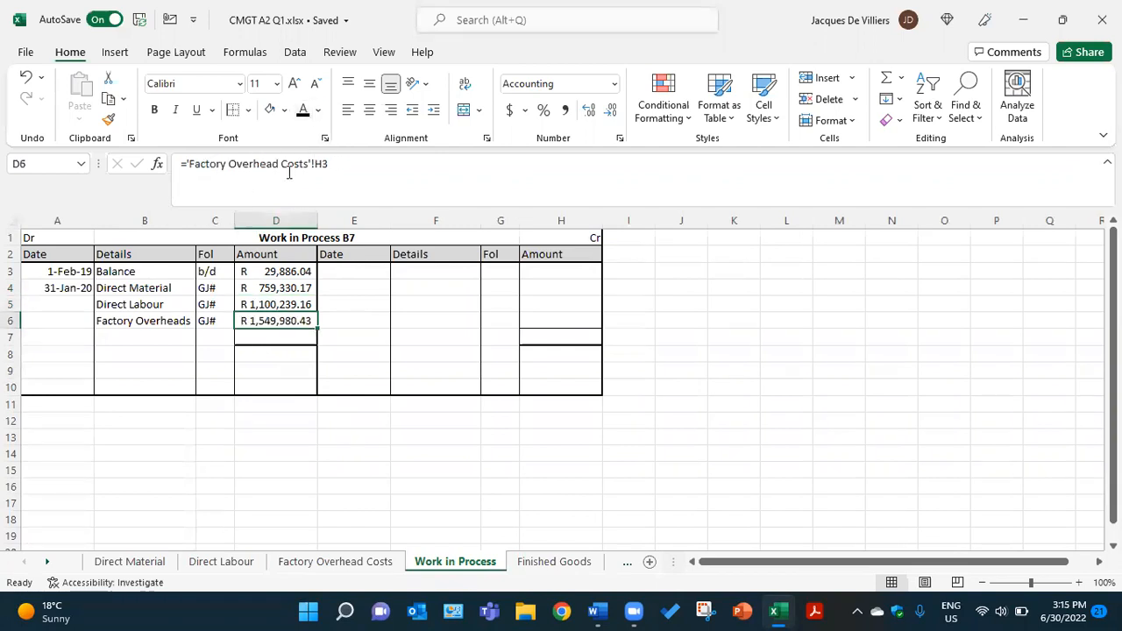
Apply the black font colour to the debit and credit totals of R 3,439,435.80 in D7 and H7
click(277, 337)
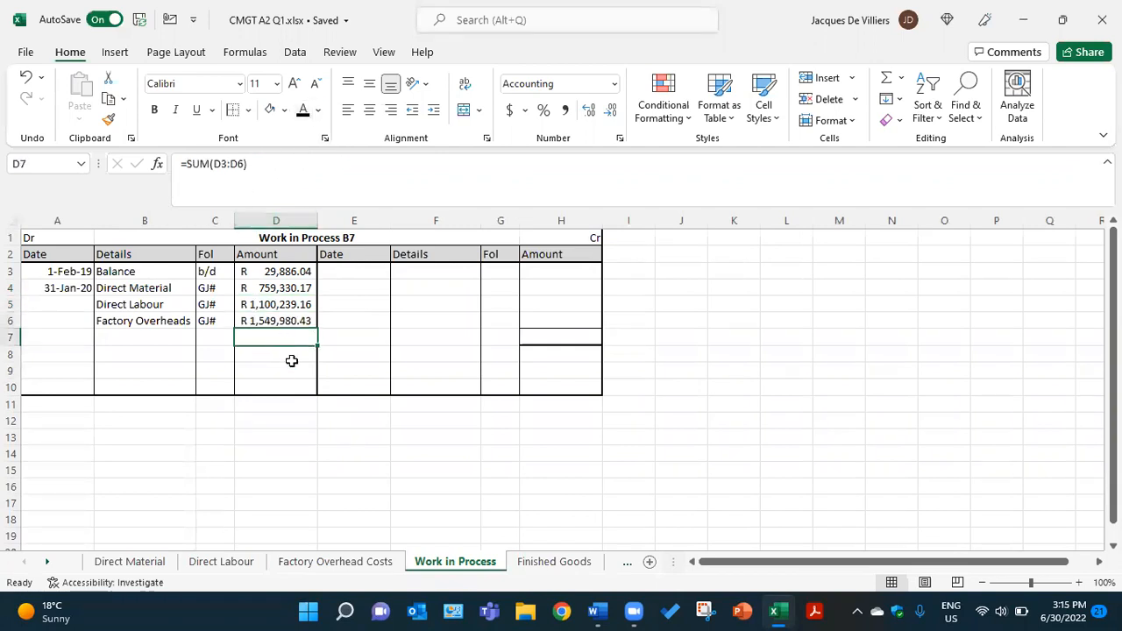
click(302, 111)
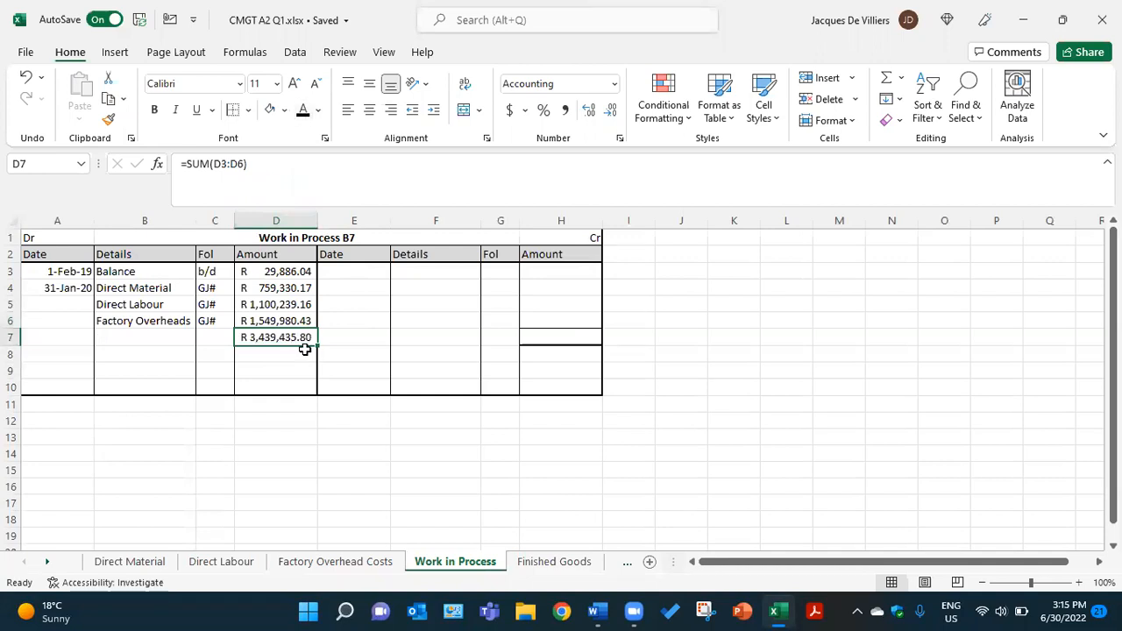
click(563, 338)
click(302, 112)
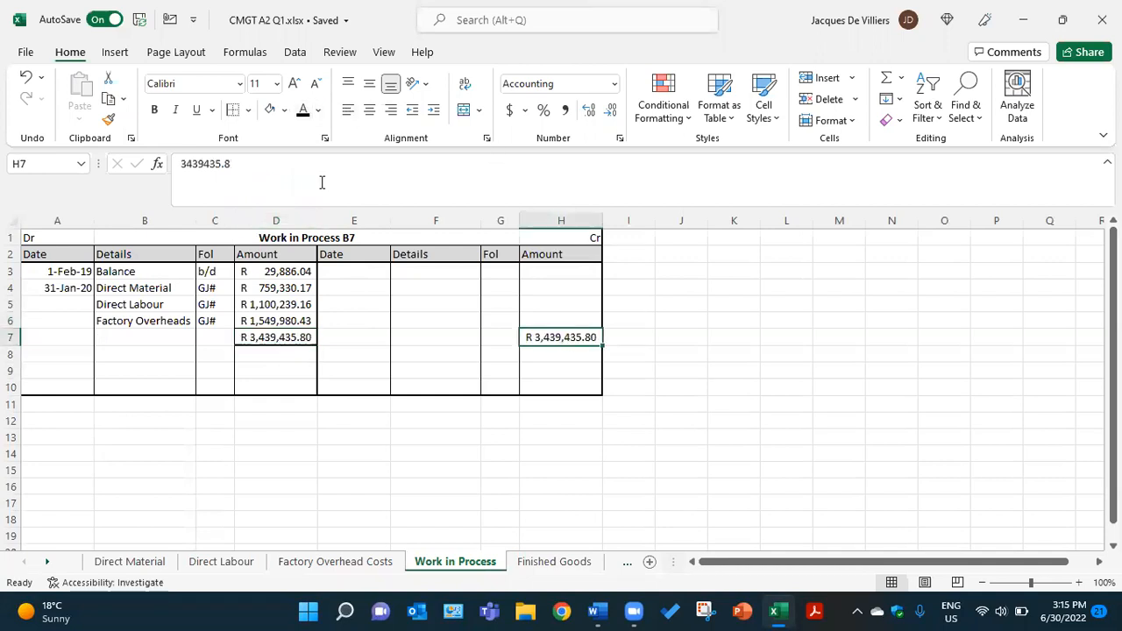
On the credit side, reveal the date 31-Jan-20 in E3 and the closing entry labels Balance in F6 and c/d in G6 in black font
click(364, 274)
click(305, 112)
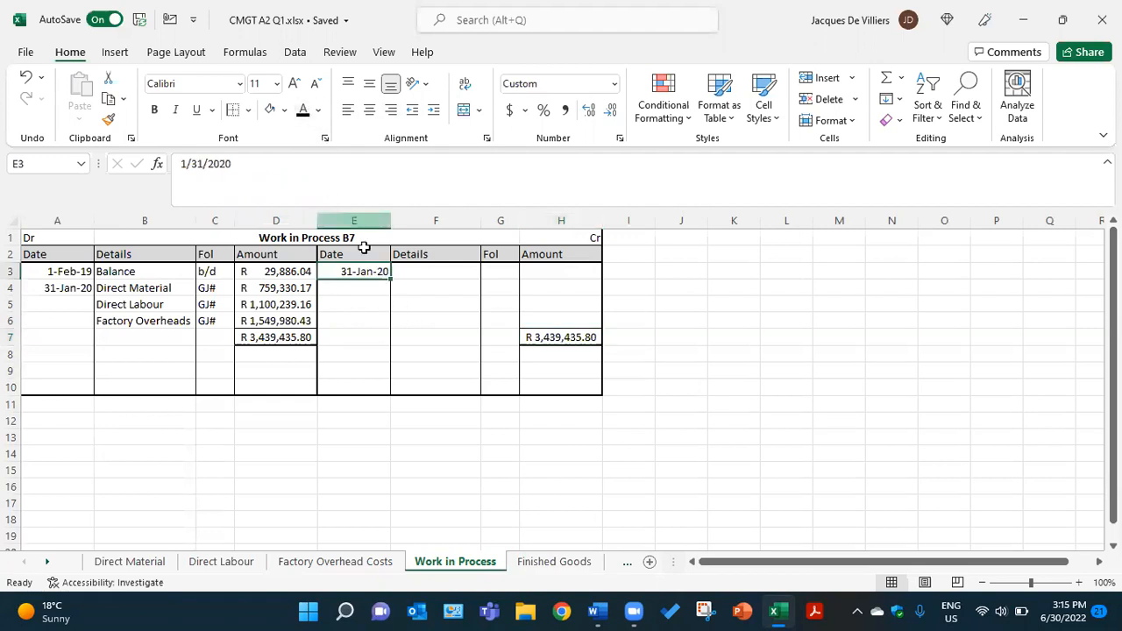
click(411, 317)
click(305, 112)
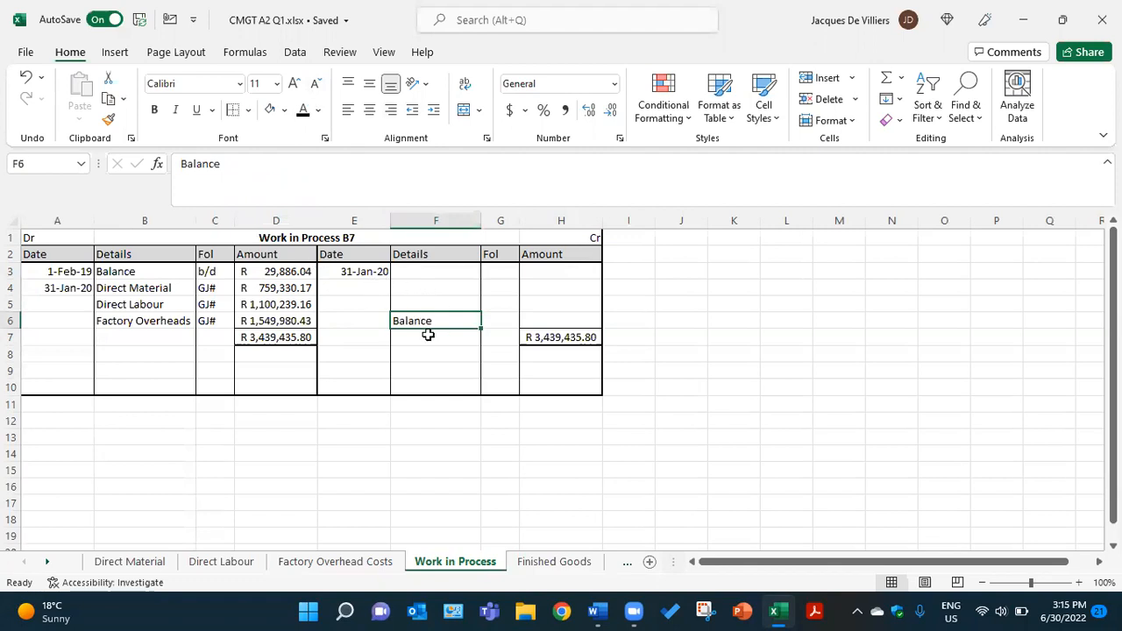
click(503, 323)
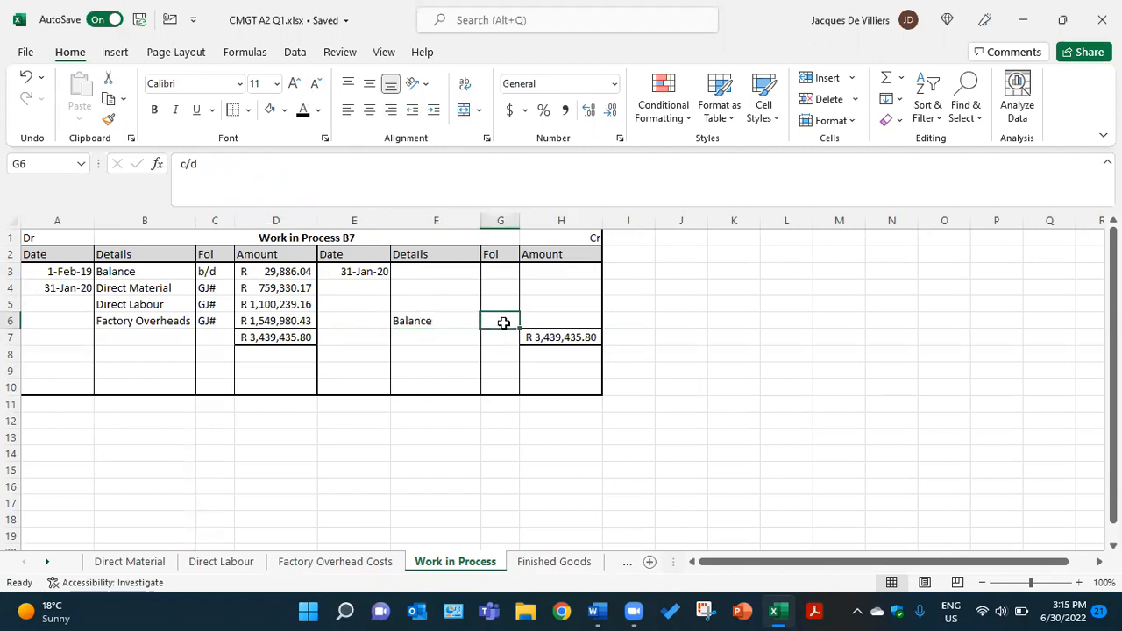
click(302, 119)
Check the unfinished goods on hand in the Word document, then reveal the closing balance of R 386,135.62 in H6 of the Excel workbook
click(564, 321)
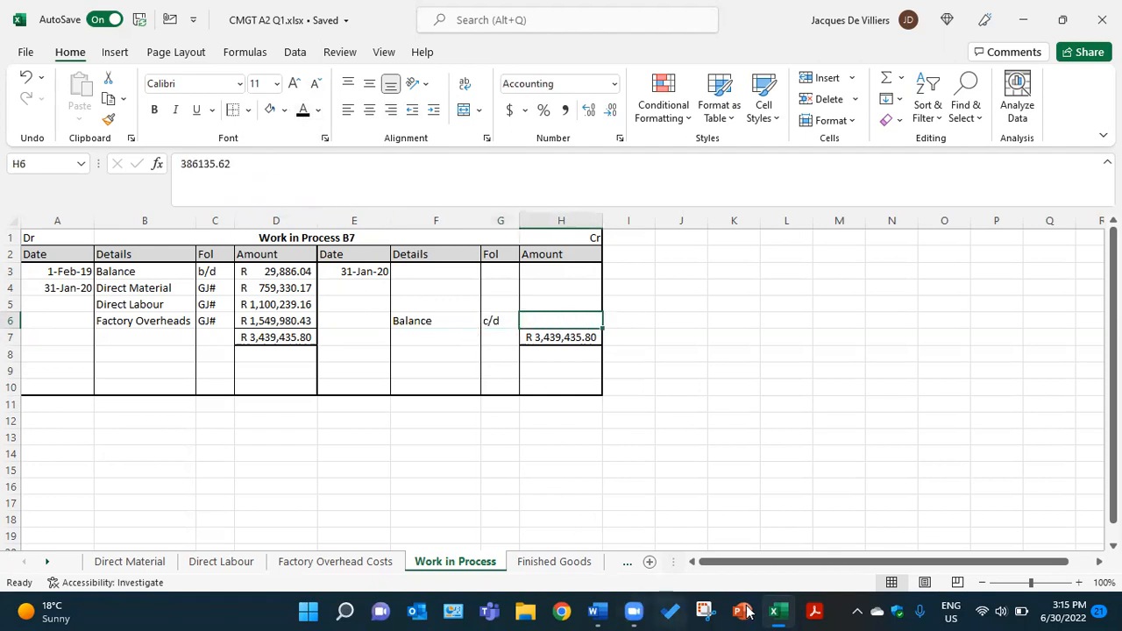
click(602, 611)
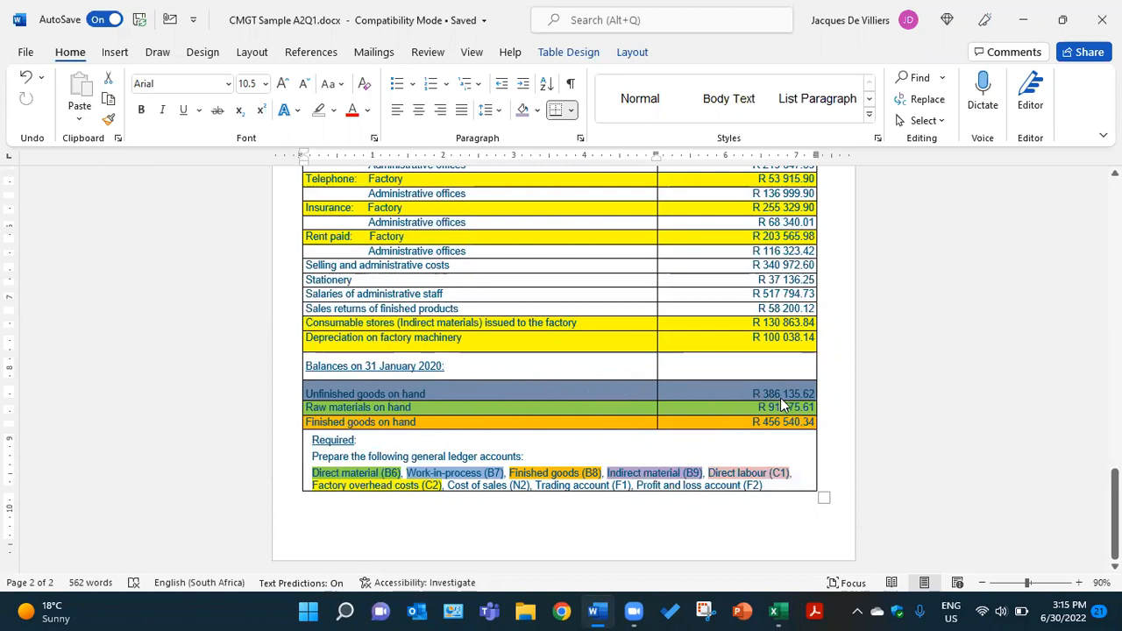
click(775, 611)
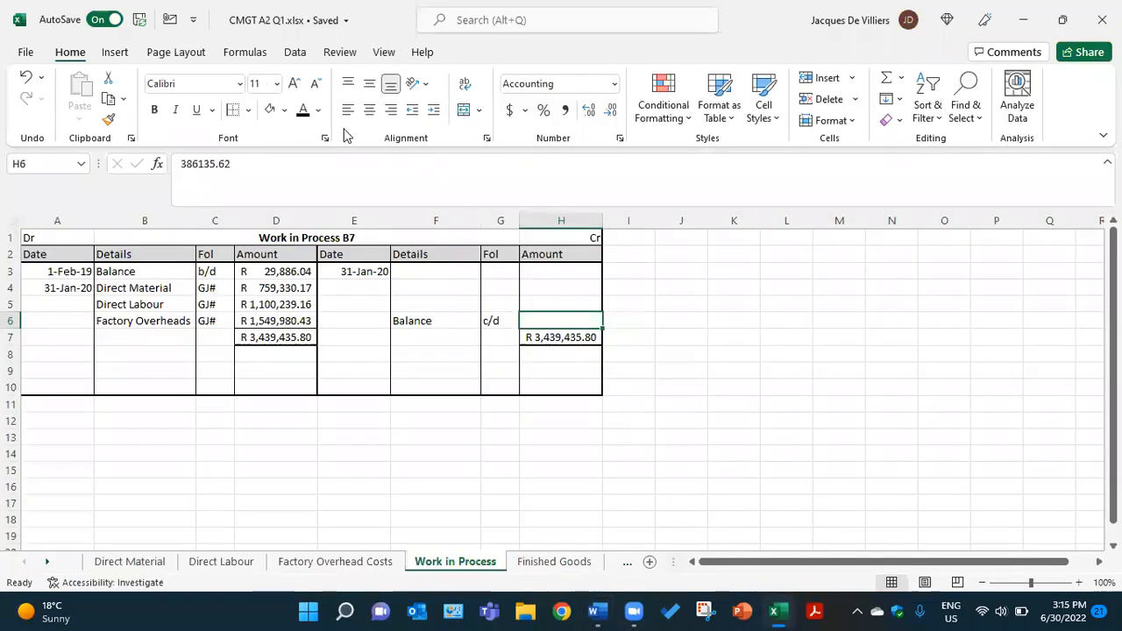
click(302, 109)
click(548, 437)
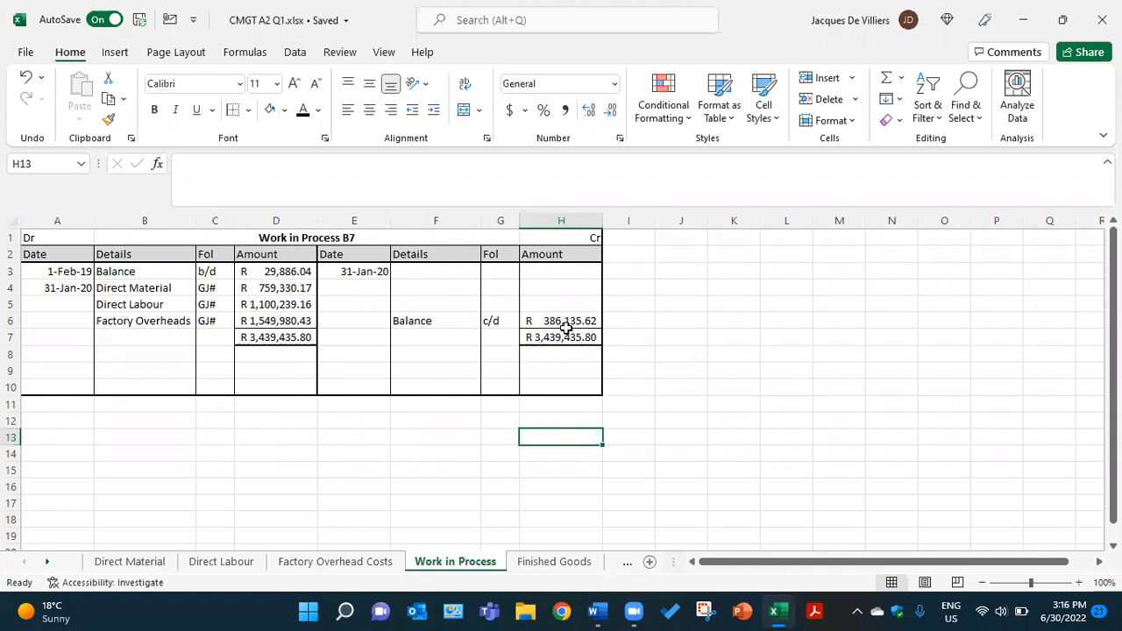
Reveal the credit entry in F3:H3 in black font: Finished Goods, GJ#, R 3,053,300.18
click(438, 270)
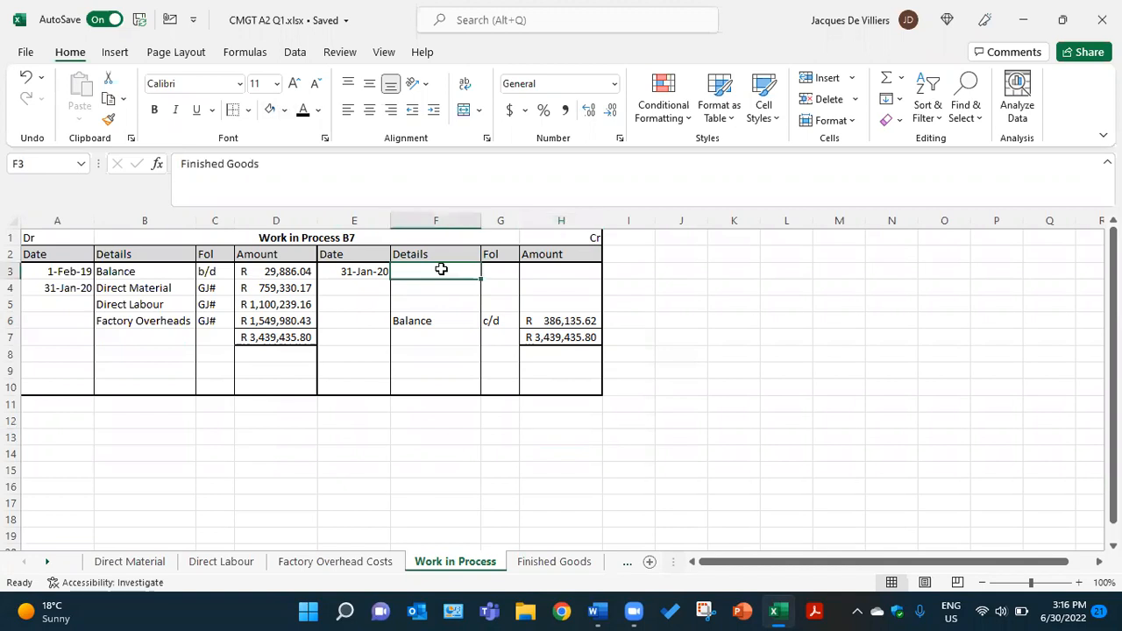
click(500, 272)
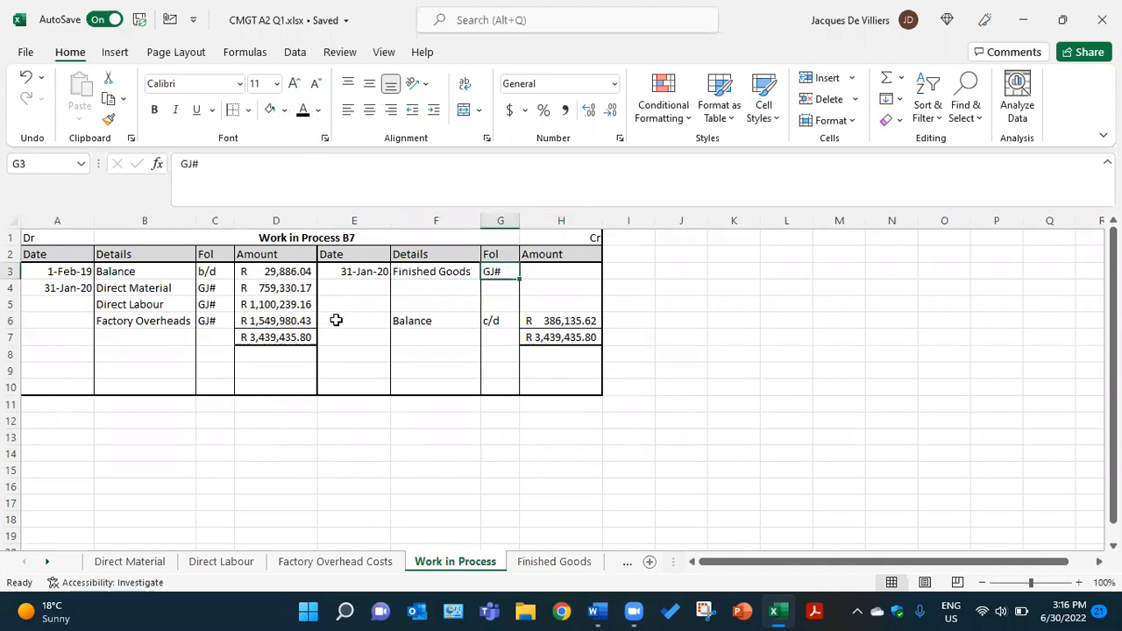
click(551, 272)
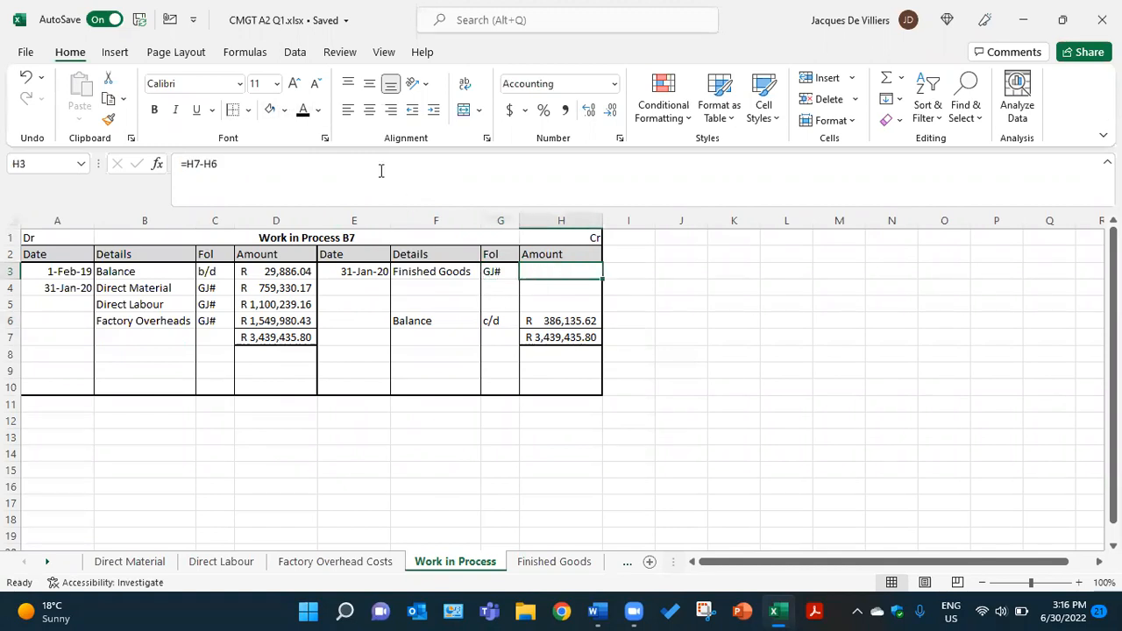
click(304, 114)
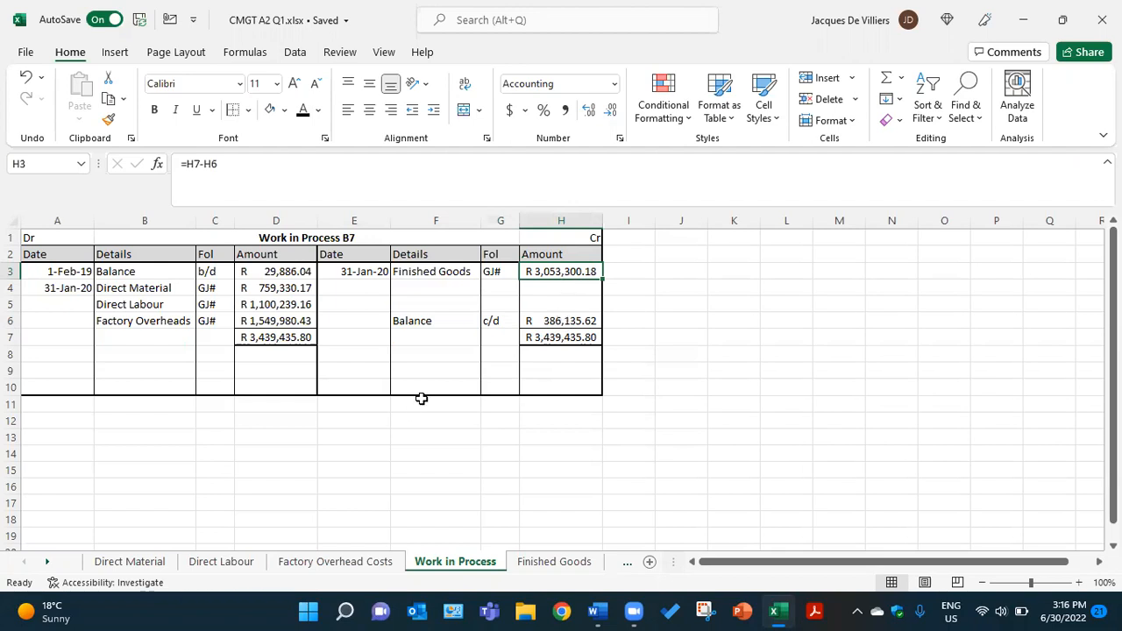
Apply the black font colour to the new opening balance entry in A9:D9: 1-Feb-20, Balance, b/d, R 386,135.62
click(72, 372)
click(301, 112)
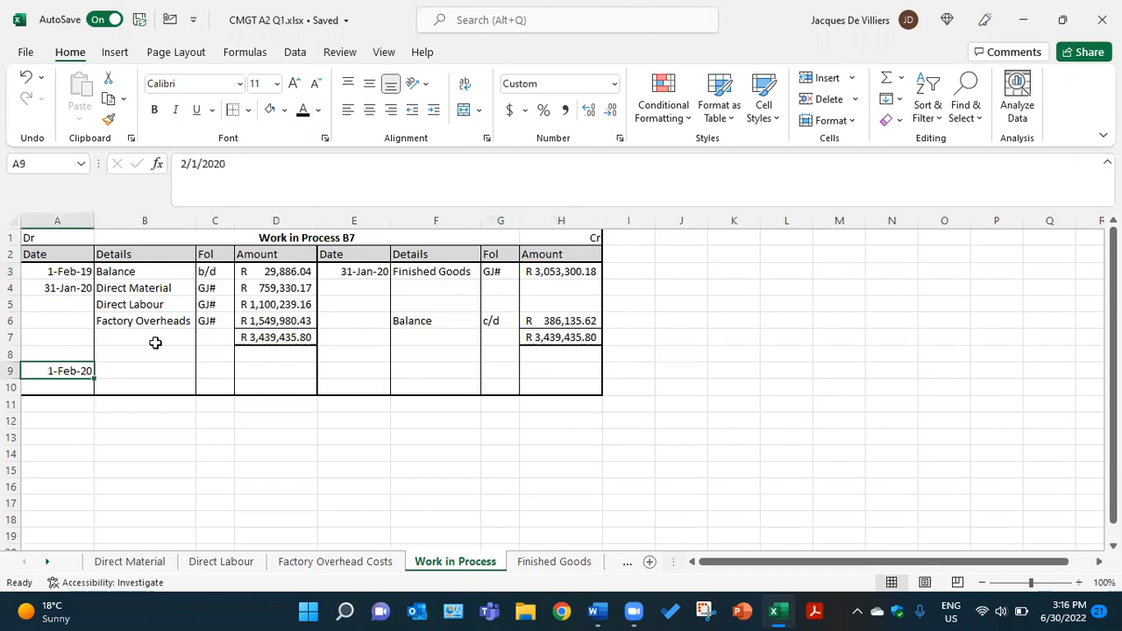
click(141, 369)
click(301, 112)
click(205, 370)
click(301, 112)
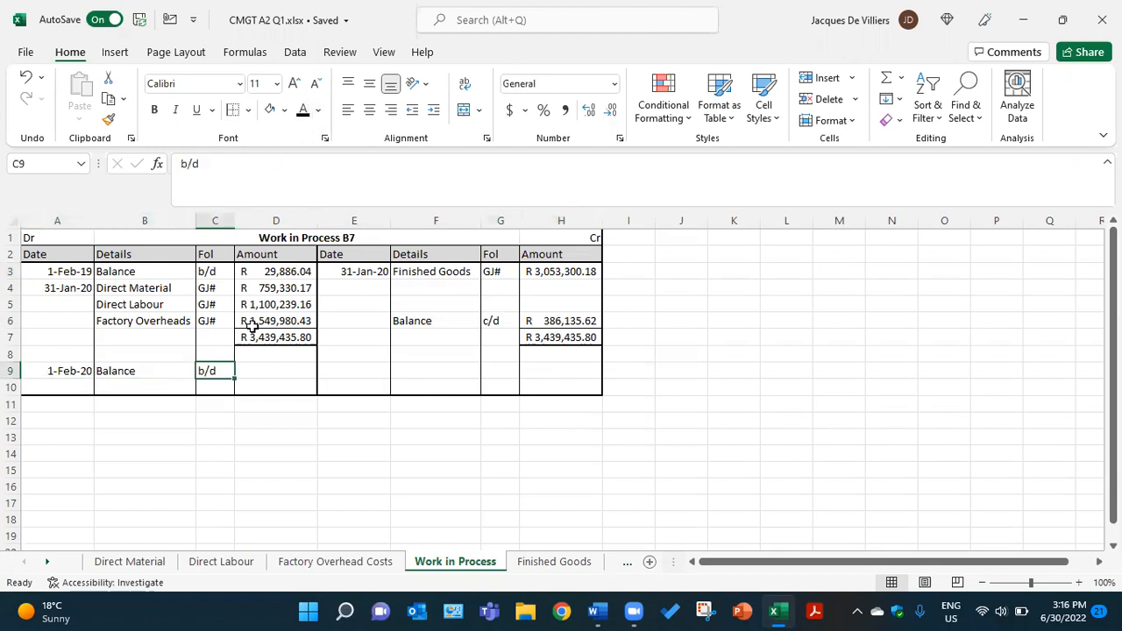
click(300, 374)
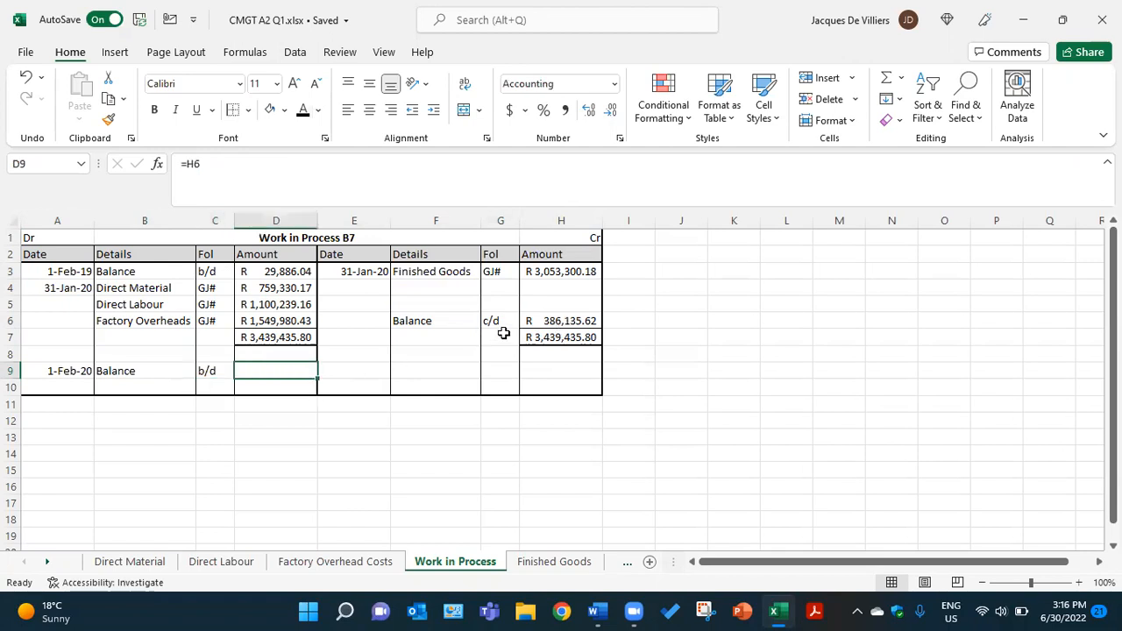
click(302, 111)
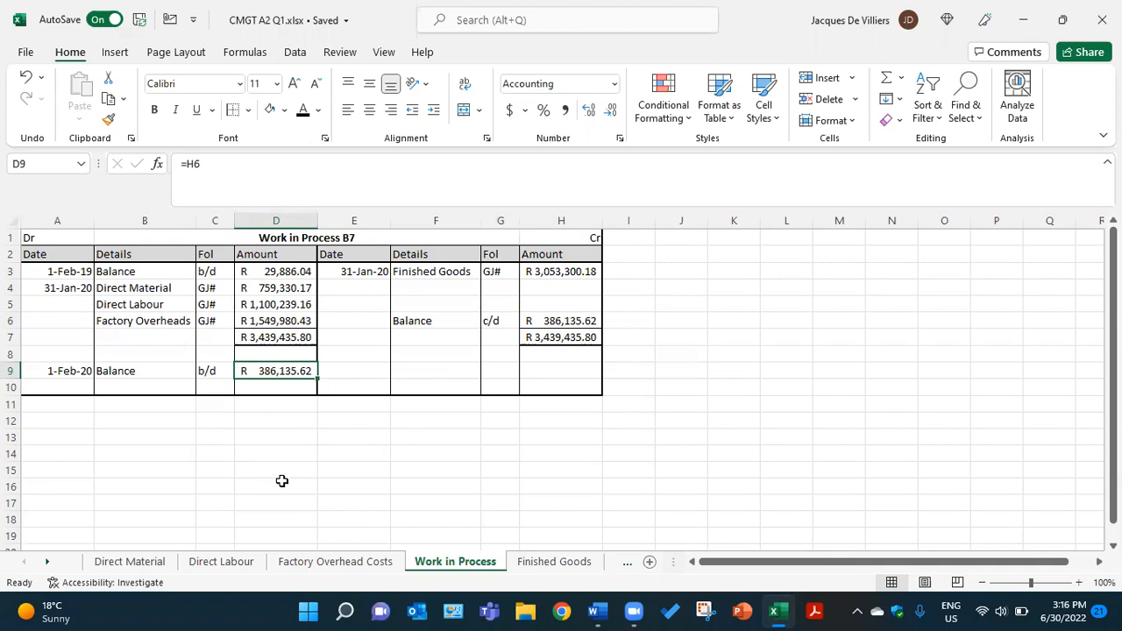
click(664, 35)
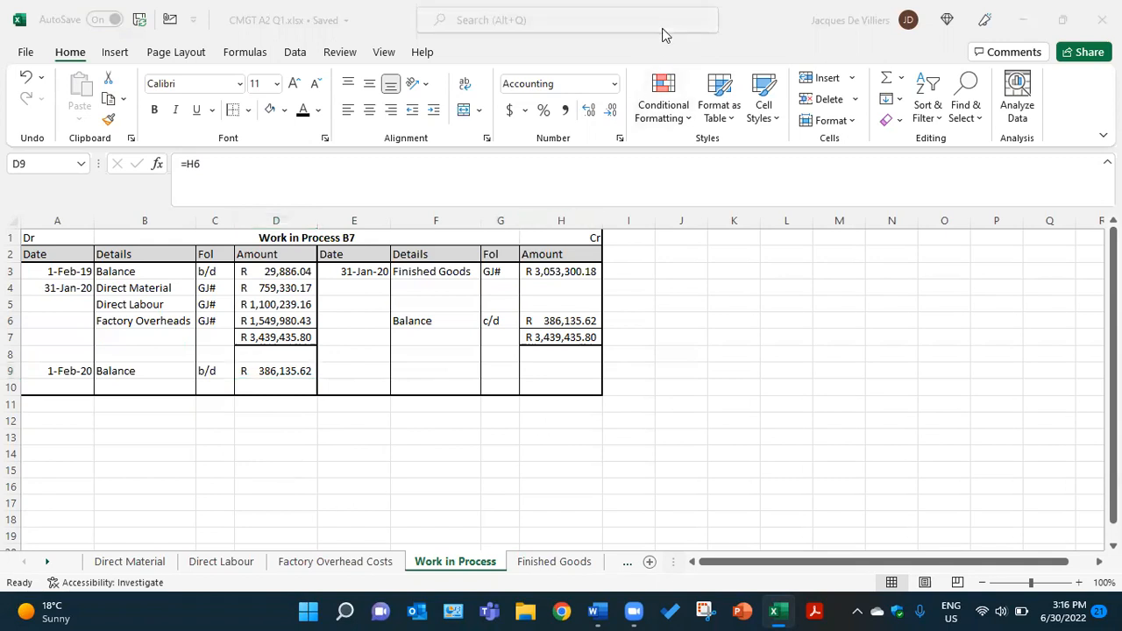